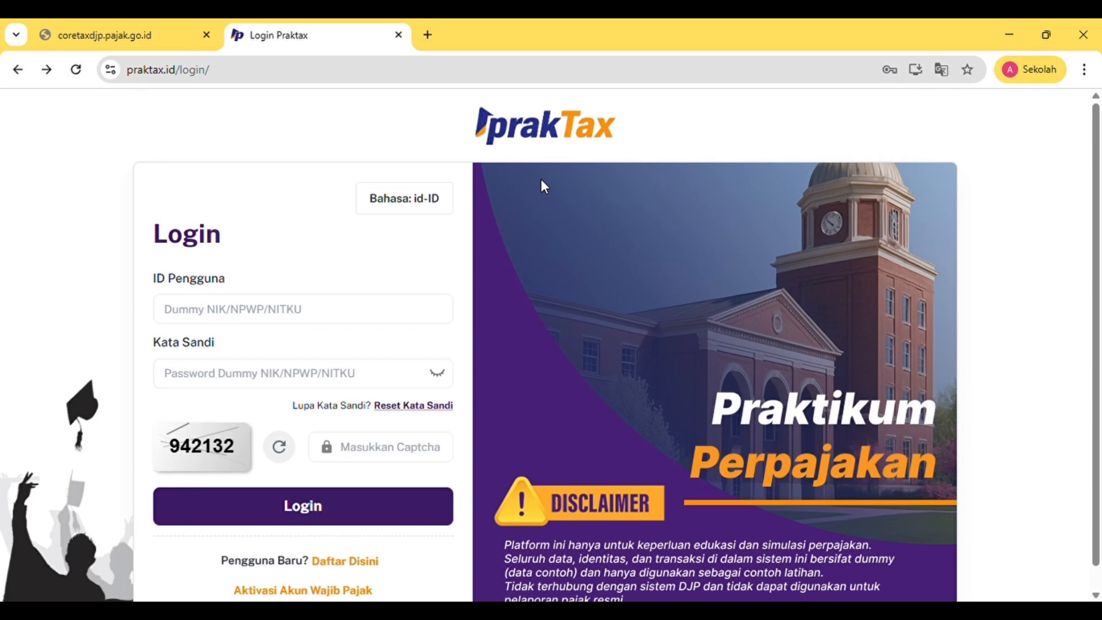
Sign in with the saved login ID, password and captcha code, then open the SPT returns list
click(272, 322)
click(263, 324)
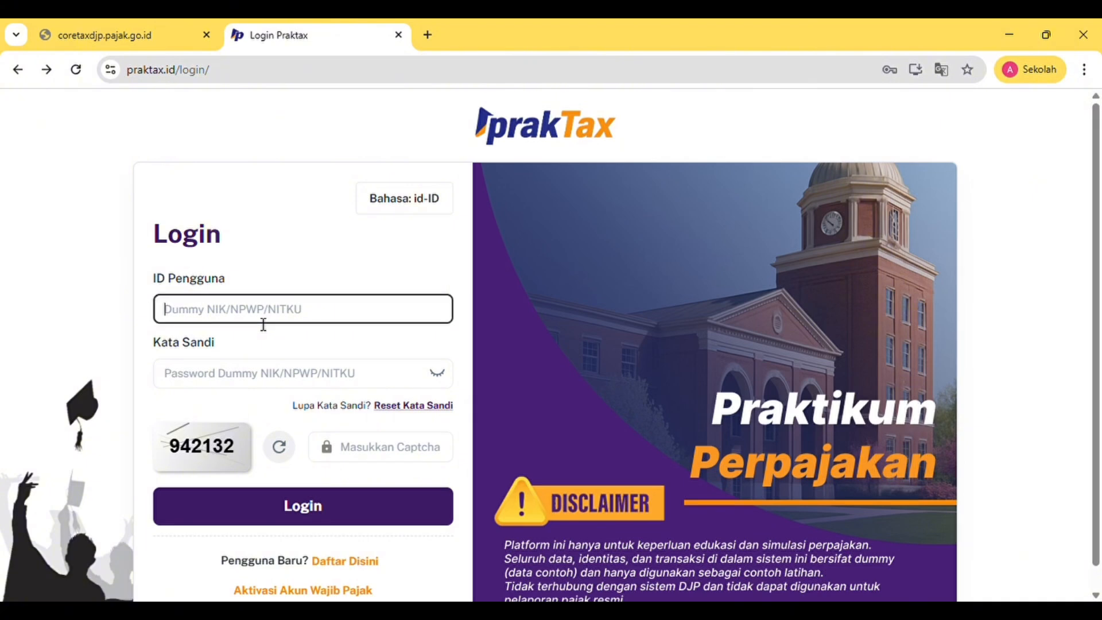
click(284, 354)
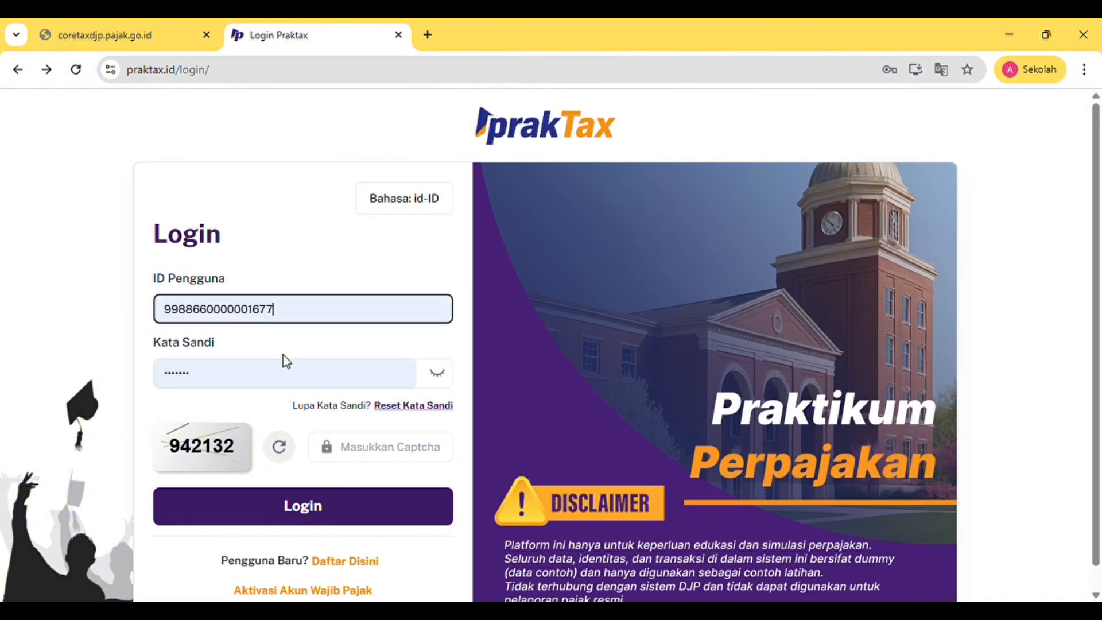
click(379, 453)
text(9421)
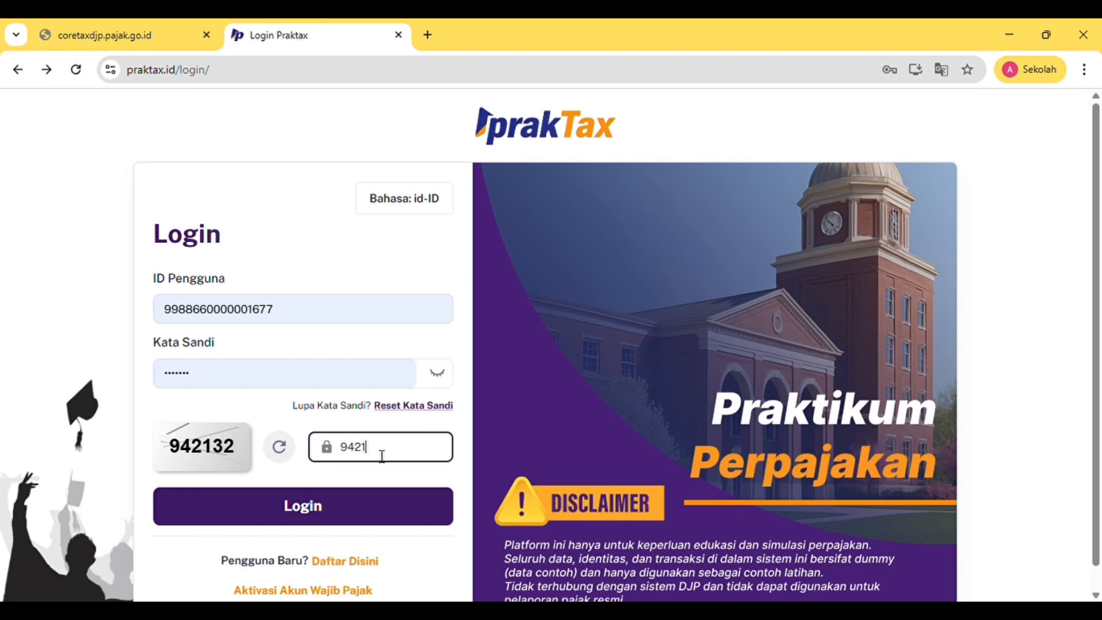
text(32)
click(379, 504)
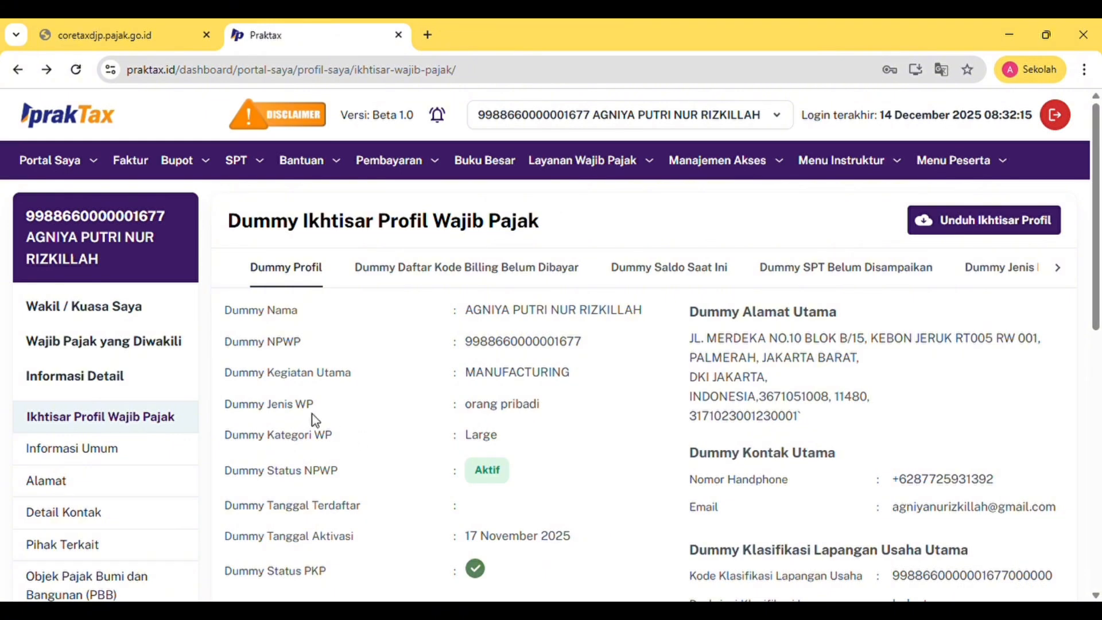
mouse_move(259, 163)
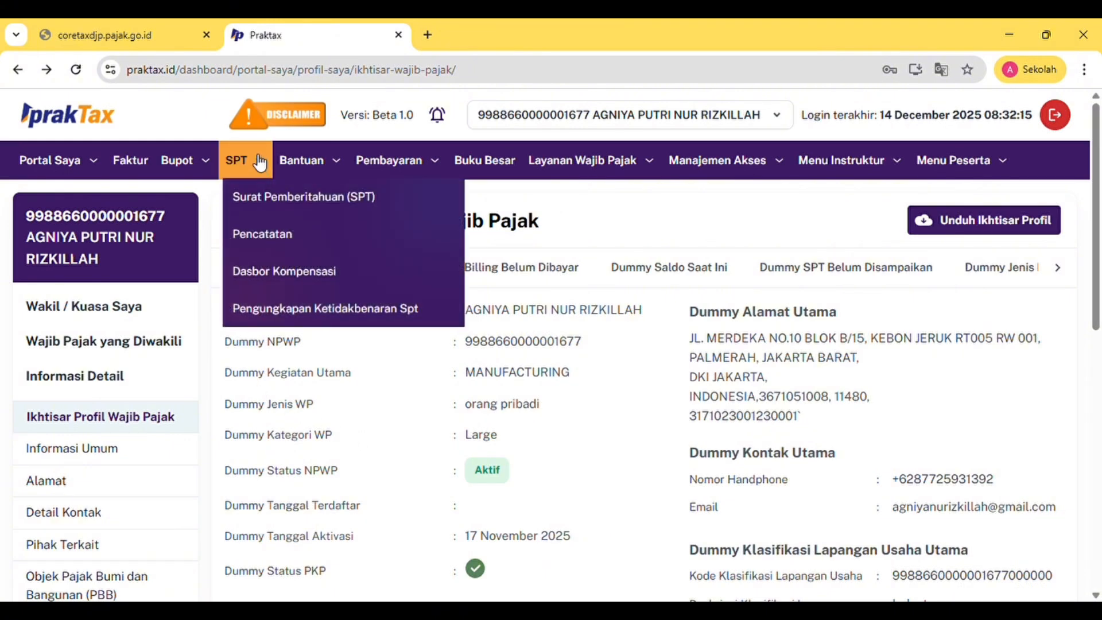
click(278, 210)
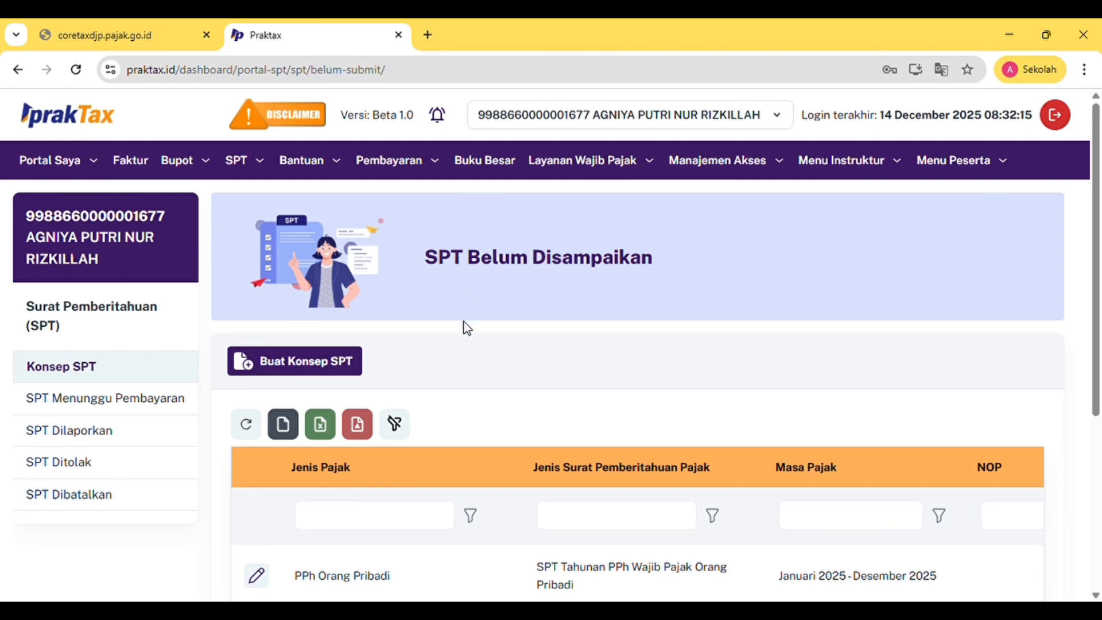
click(304, 374)
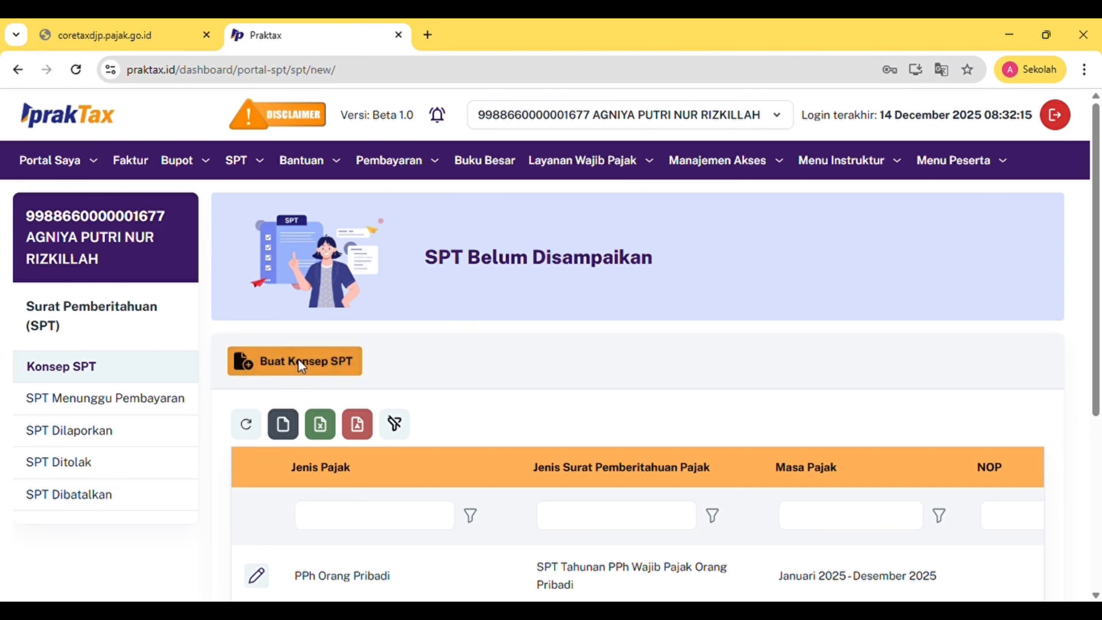
click(298, 359)
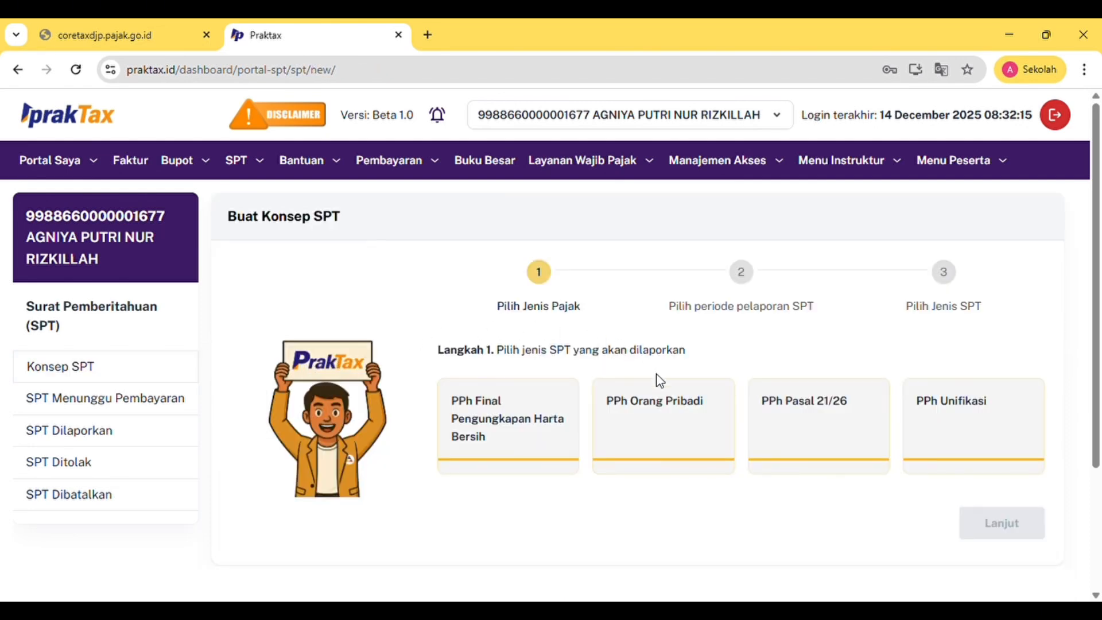
click(664, 420)
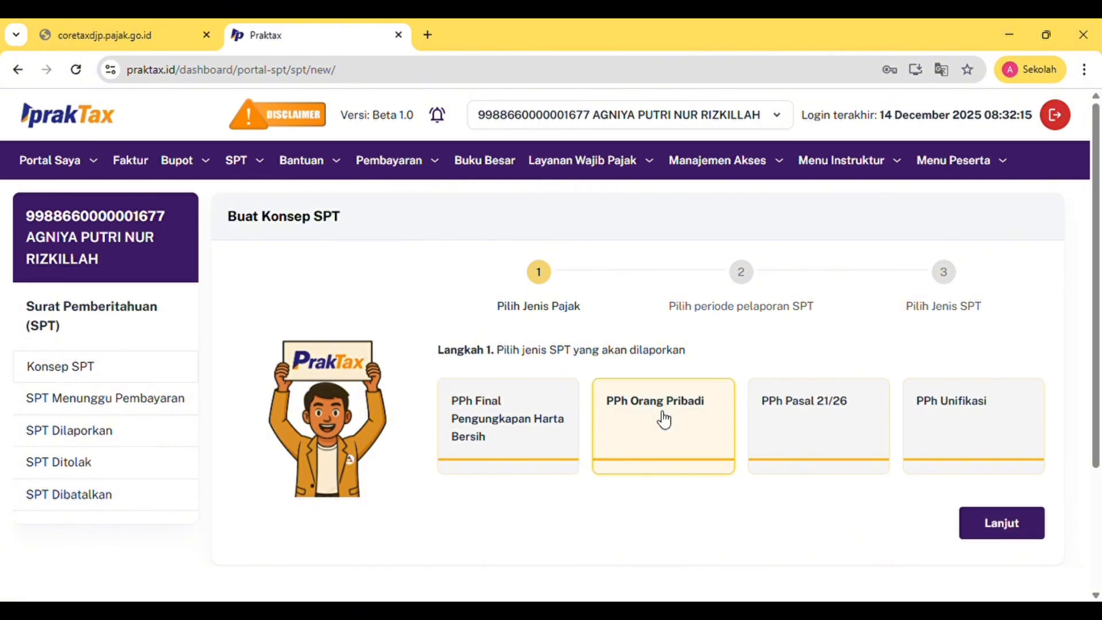
click(988, 525)
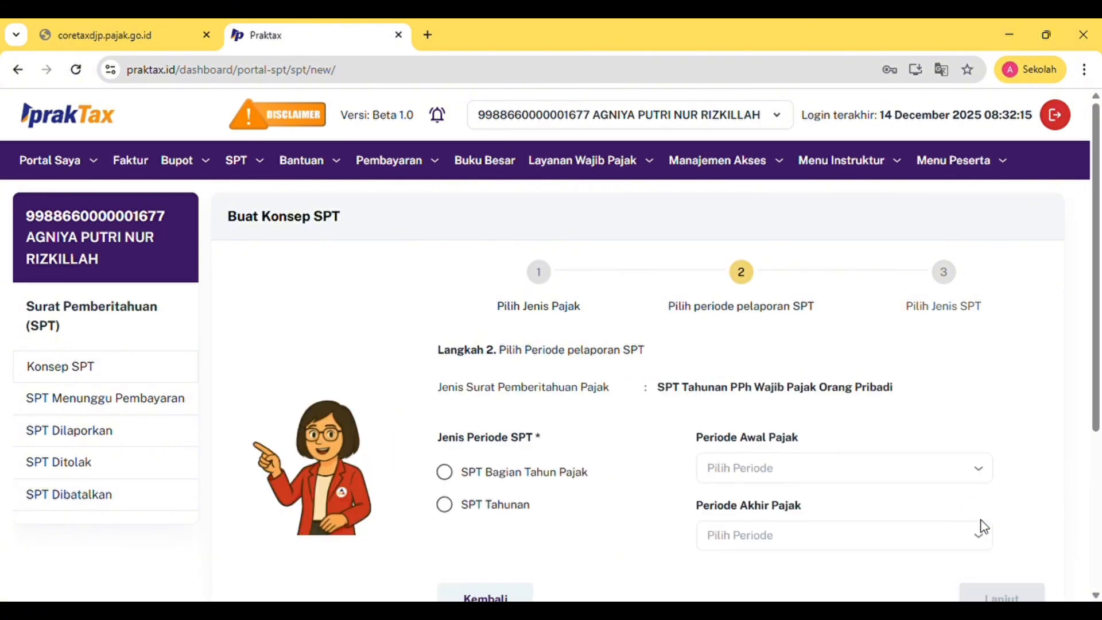
scroll(707, 365, down, 1)
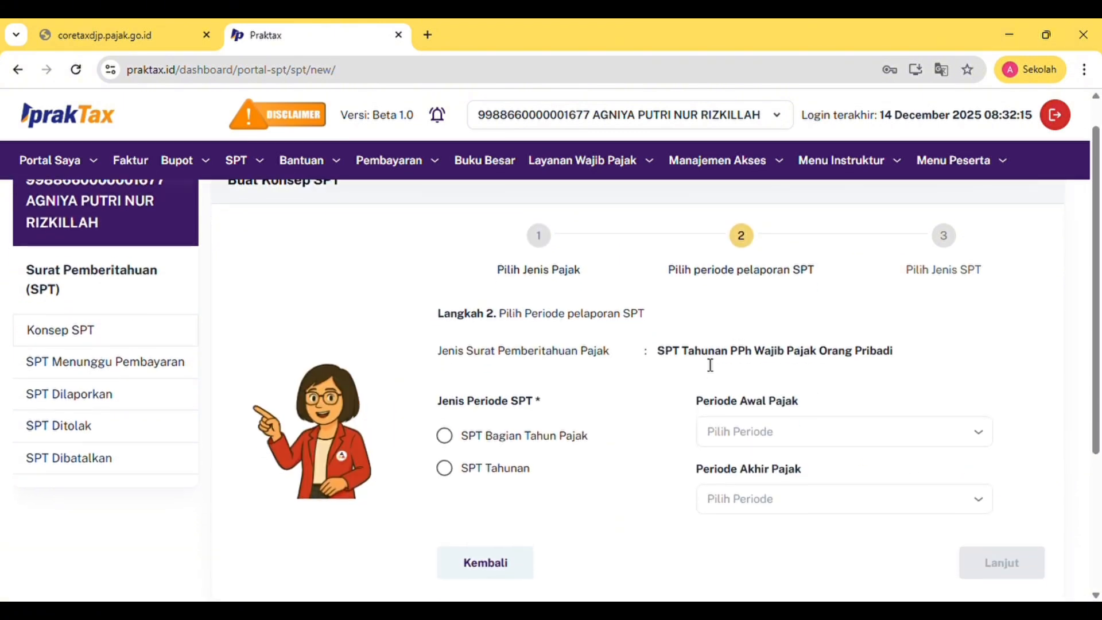
click(445, 457)
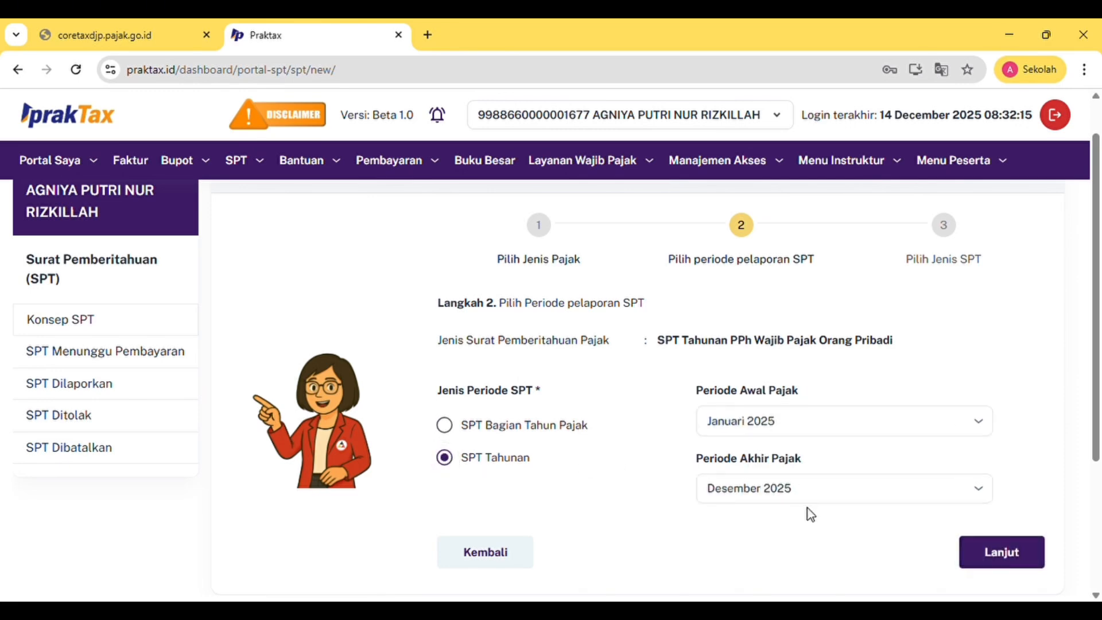
click(999, 550)
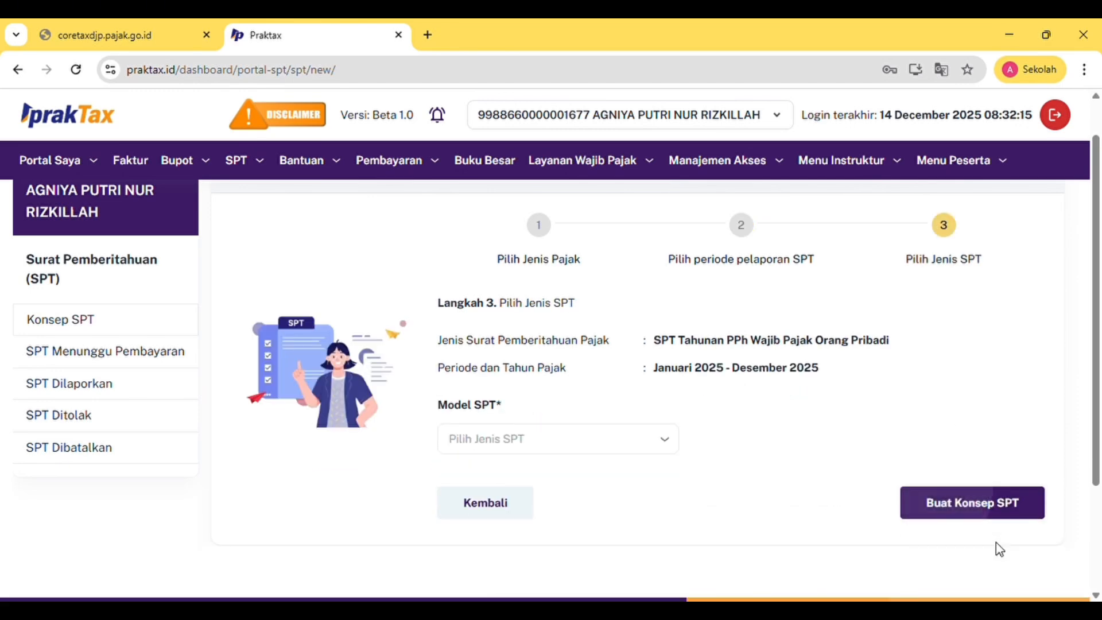
click(661, 443)
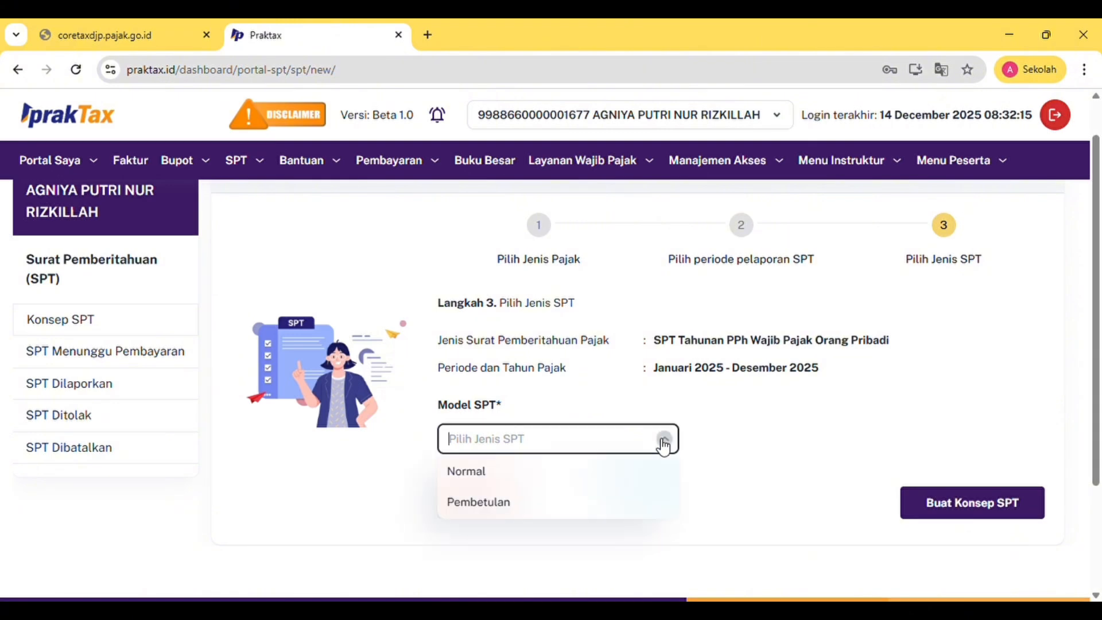
click(497, 472)
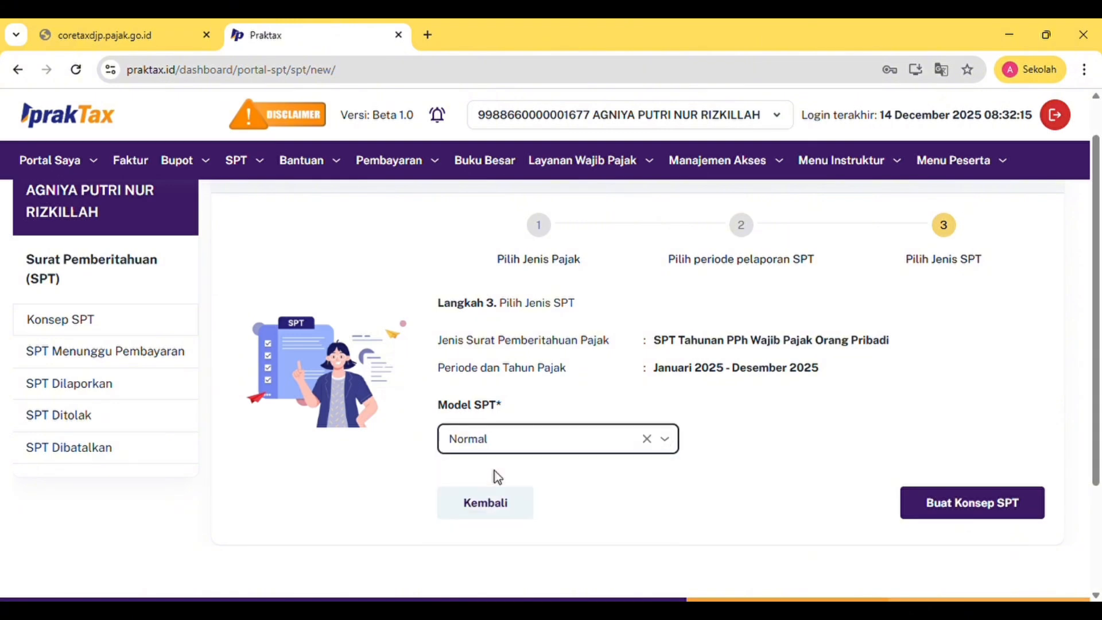
click(942, 503)
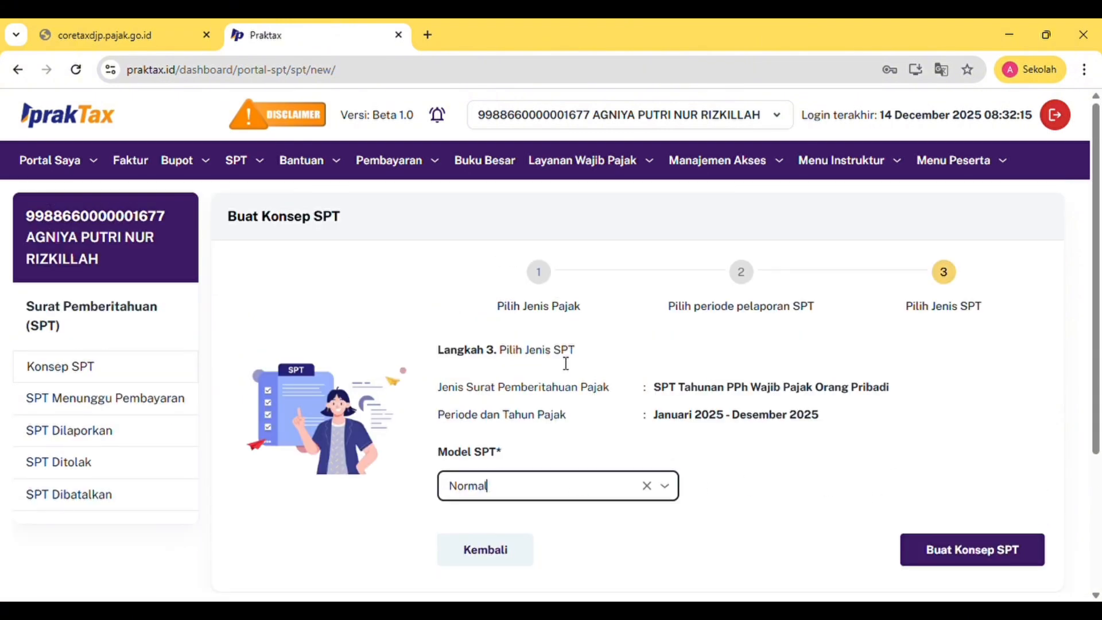
click(18, 69)
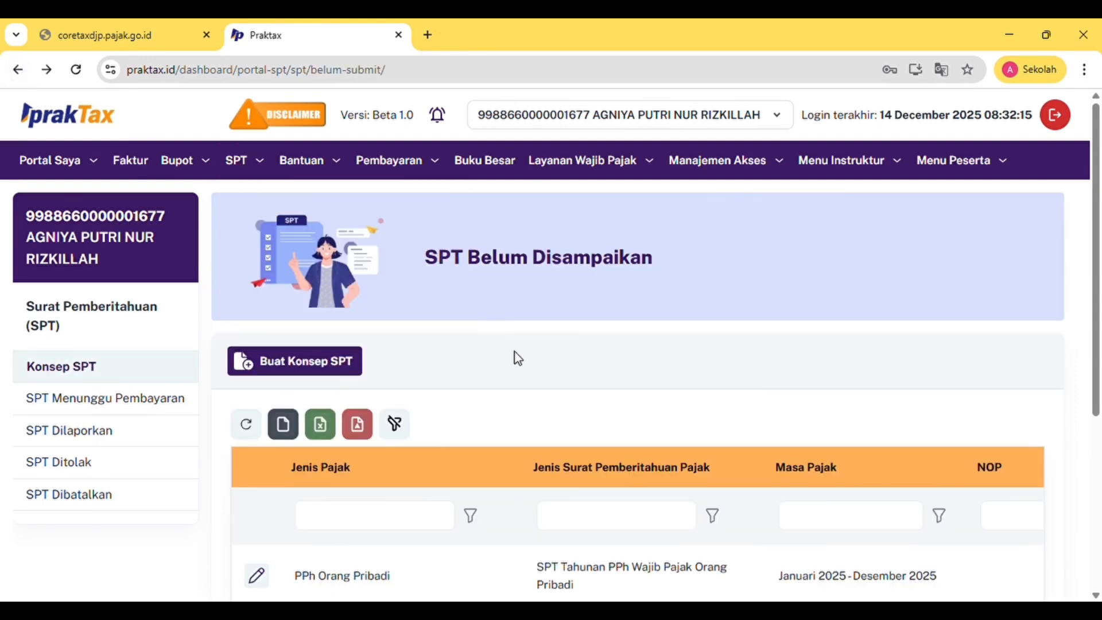
Open the 2025 PPh Orang Pribadi draft for editing and scroll through its Induk form
scroll(517, 358, down, 2)
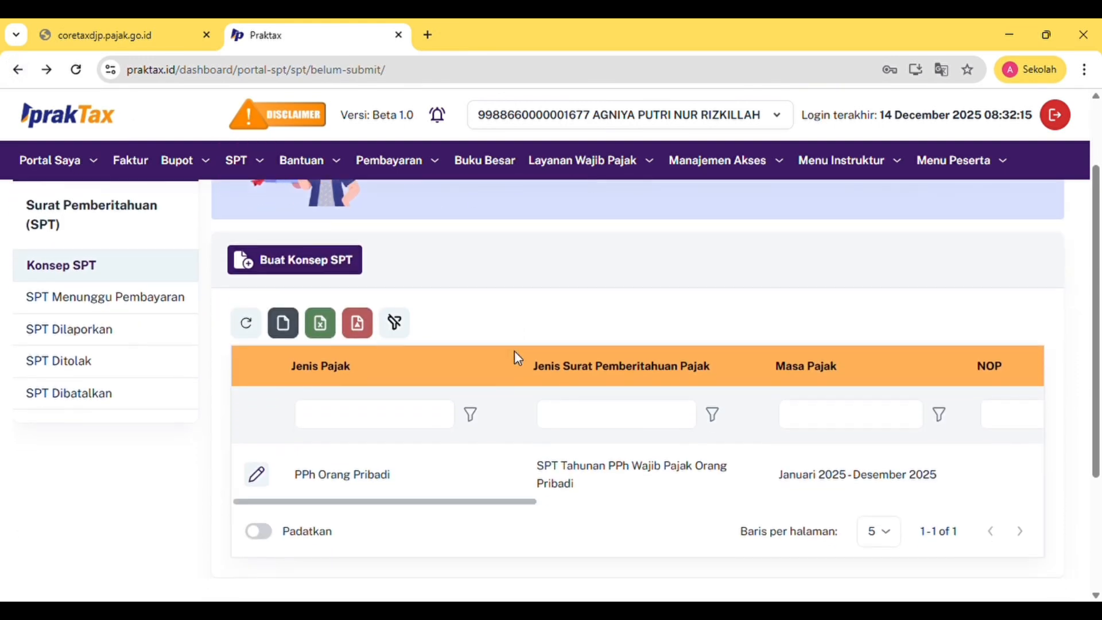
click(265, 479)
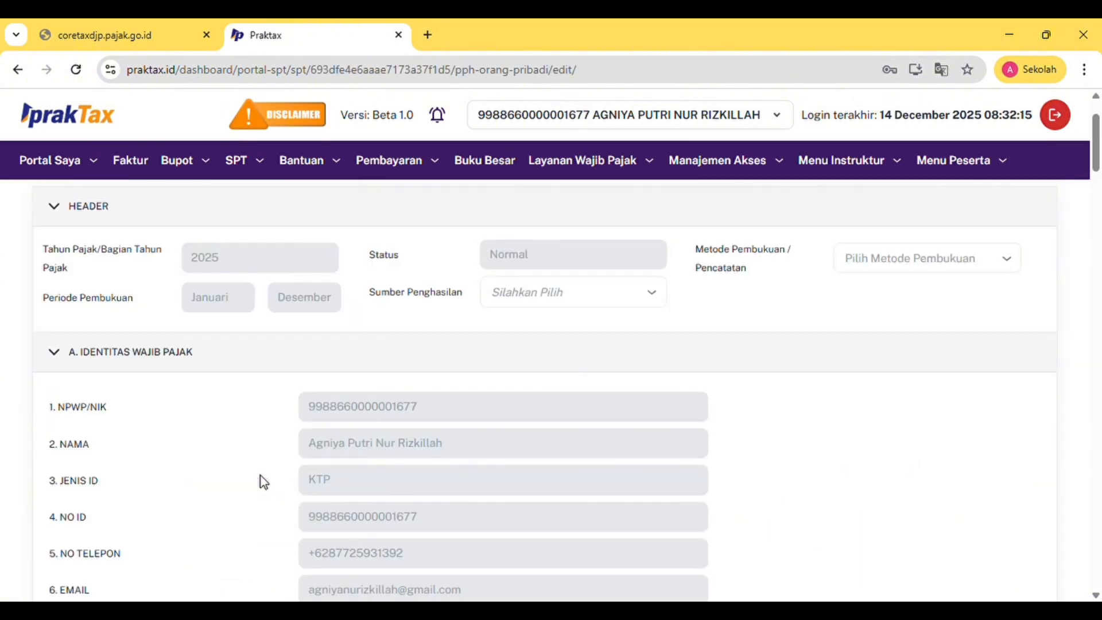
scroll(260, 476, up, 2)
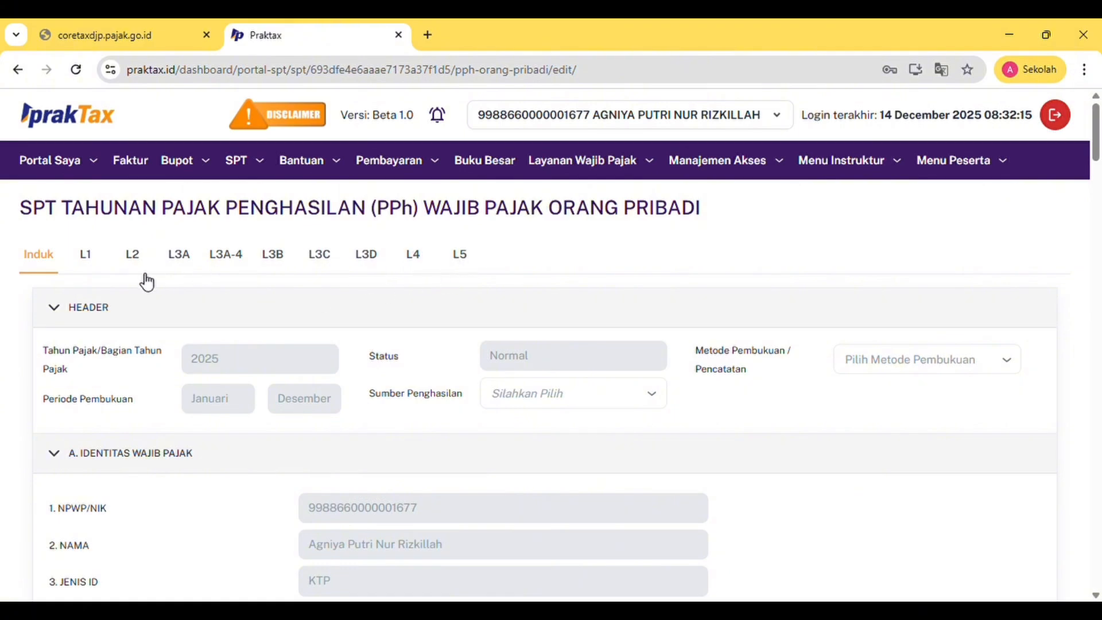
scroll(425, 413, down, 15)
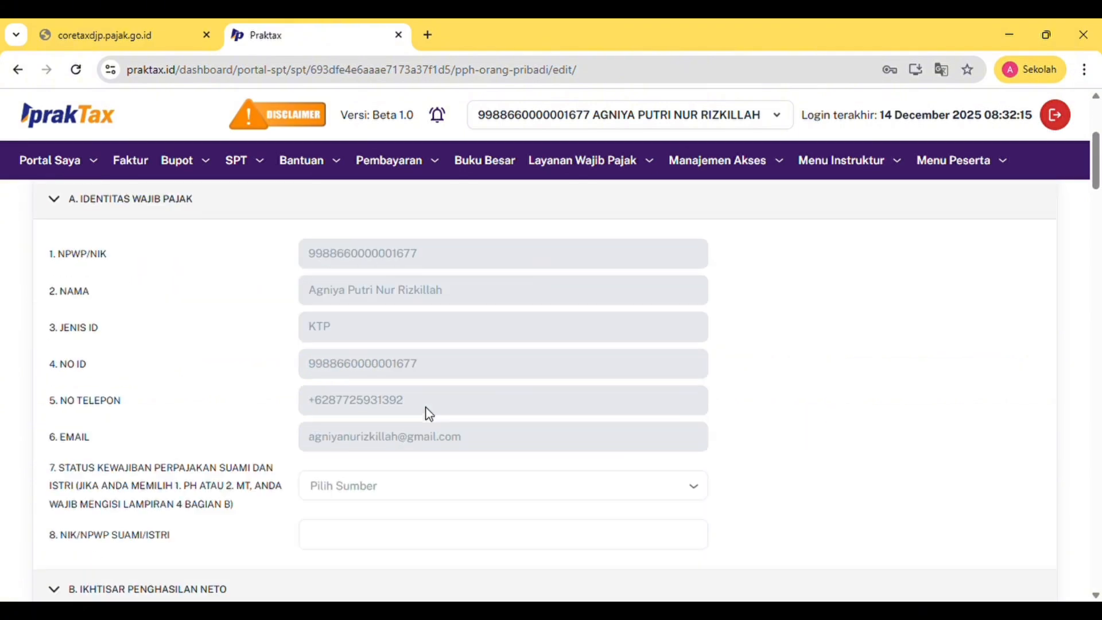
scroll(429, 413, down, 5)
scroll(429, 413, up, 20)
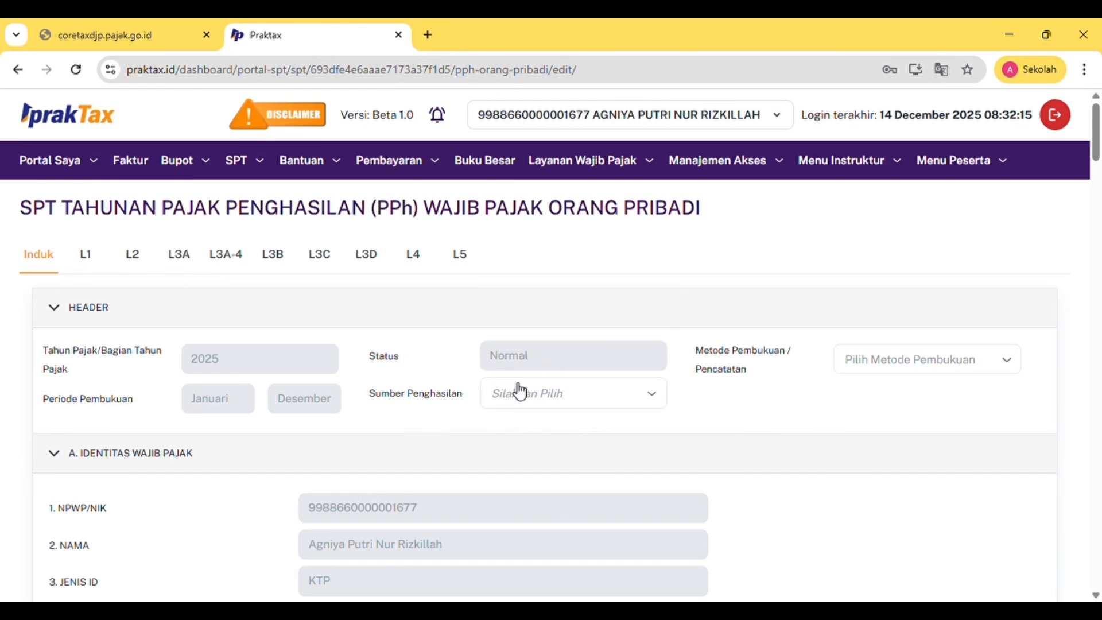
In the HEADER, tick Kegiatan Usaha as income source and choose Pembukuan Stelsel Kas bookkeeping
click(599, 397)
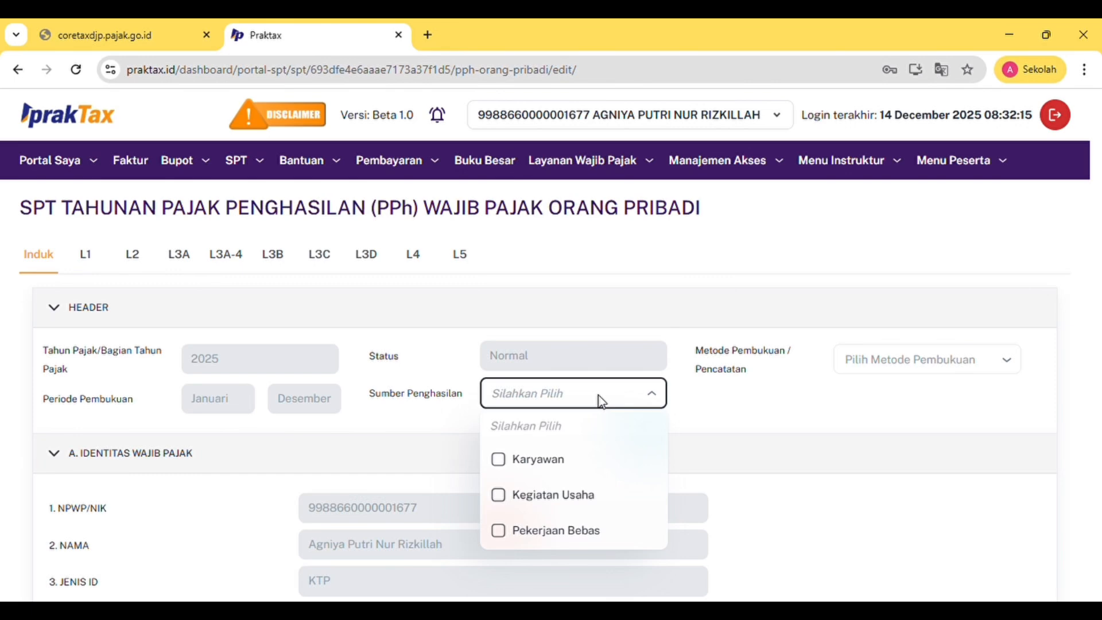
click(584, 498)
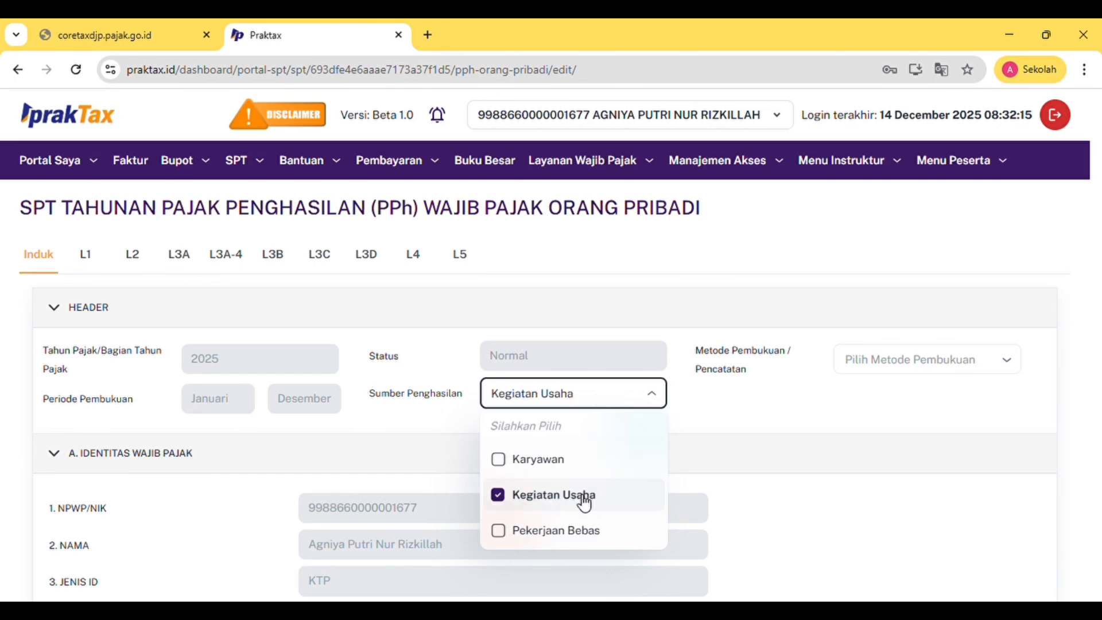
click(755, 453)
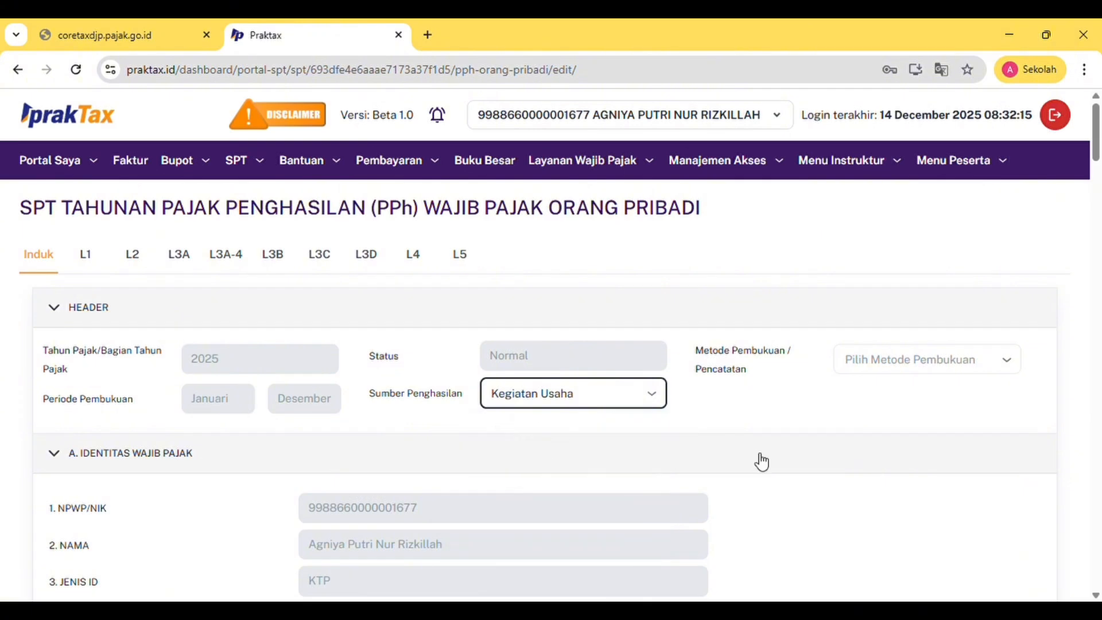
click(928, 360)
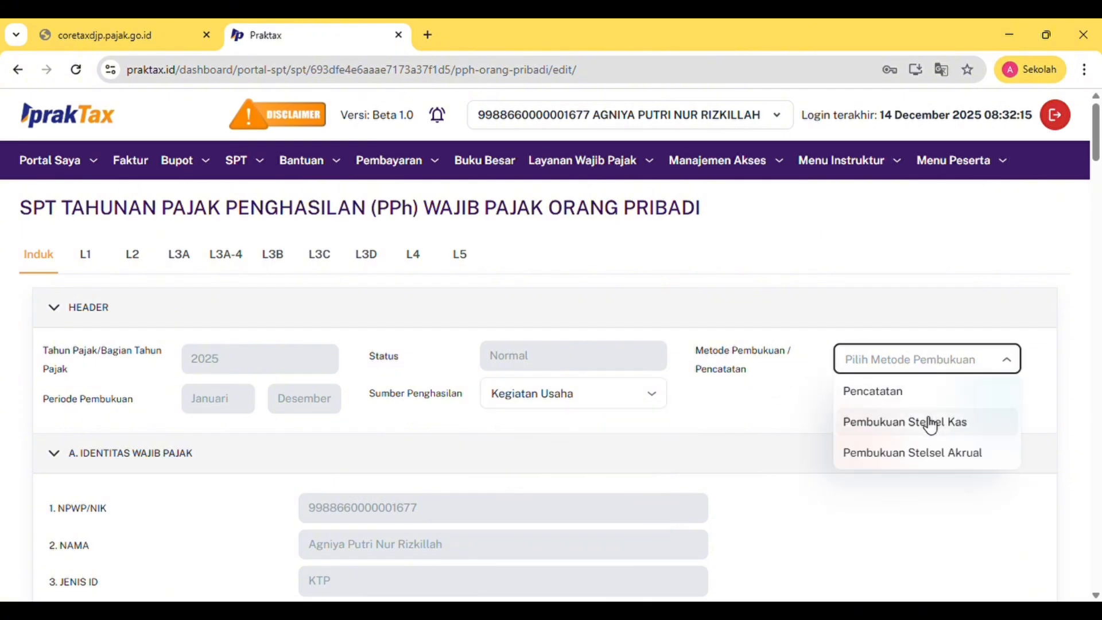
click(930, 424)
scroll(466, 465, down, 3)
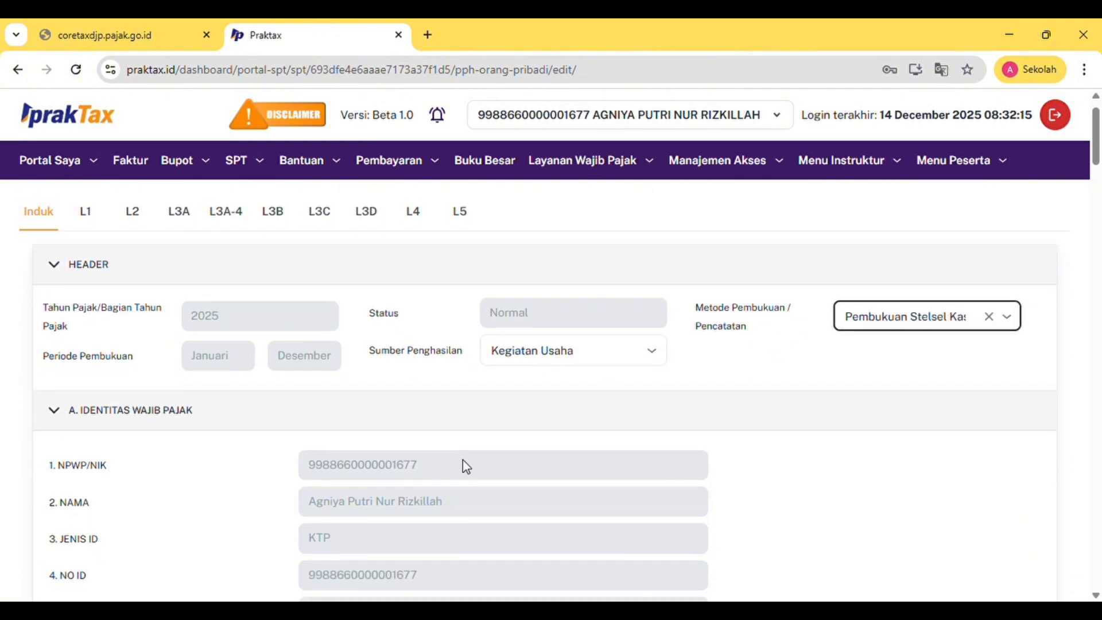
scroll(463, 460, down, 1)
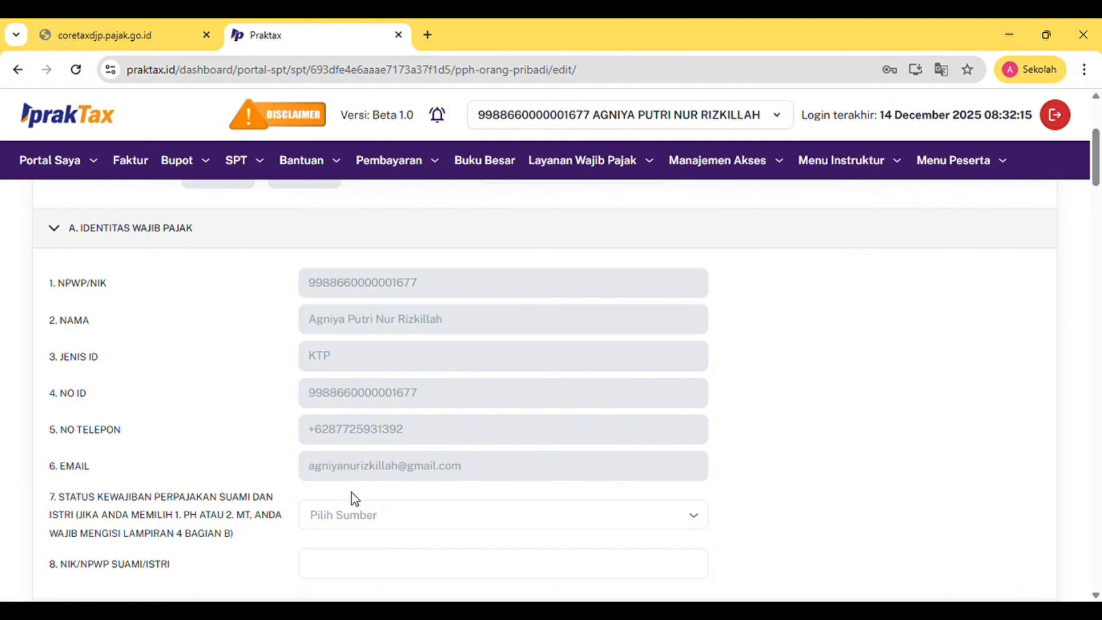
Leave the spouse tax status unchanged and scroll down to section B questions 1.A–1.D
click(408, 521)
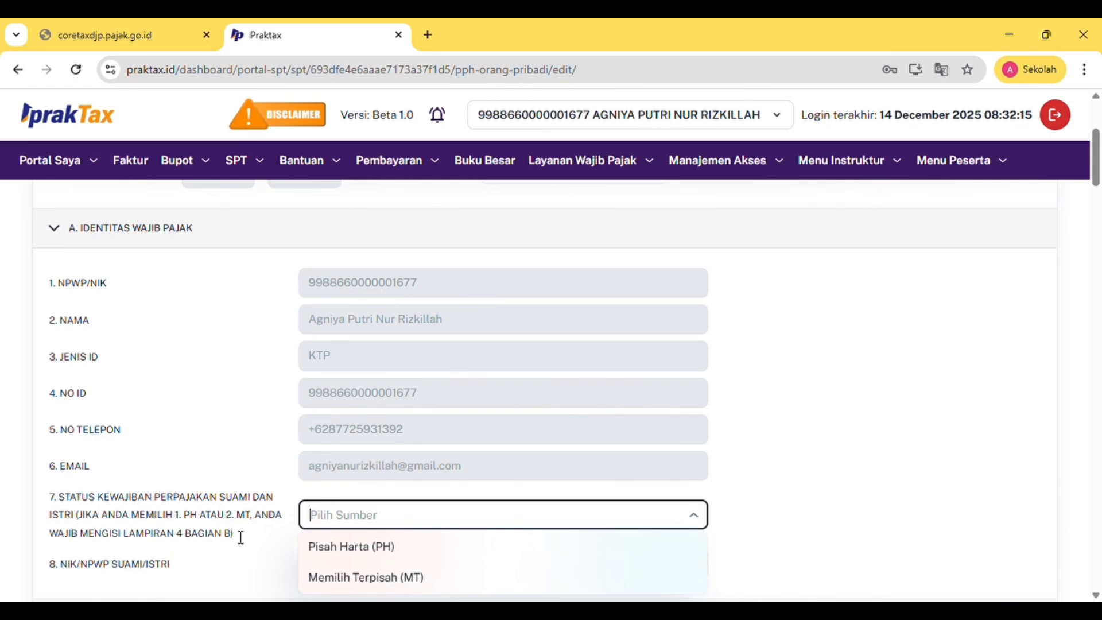
click(204, 497)
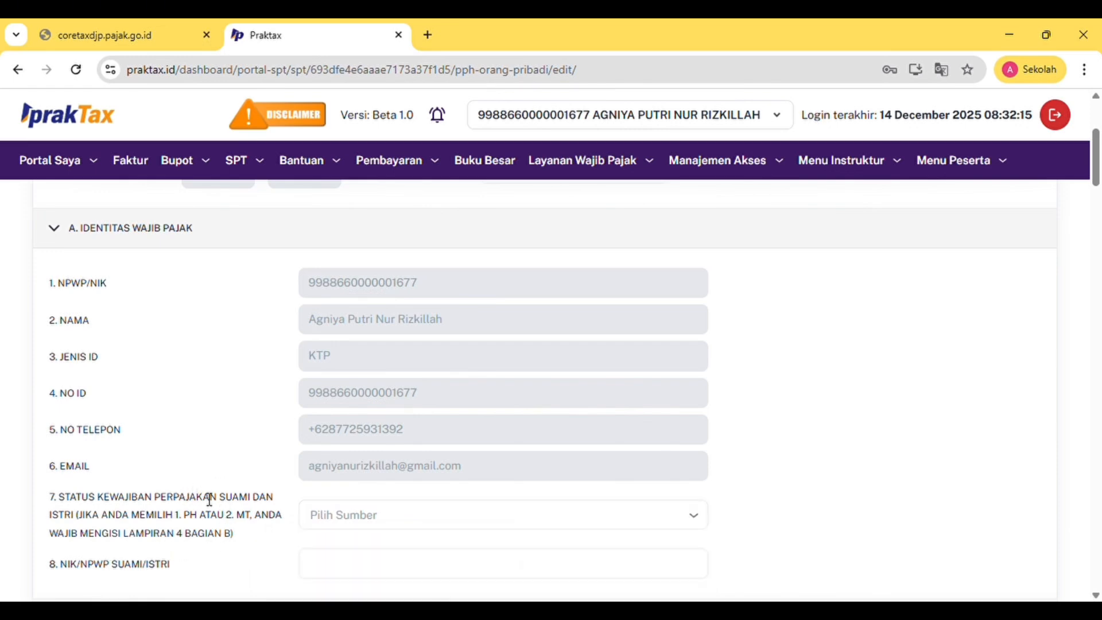
scroll(398, 558, down, 2)
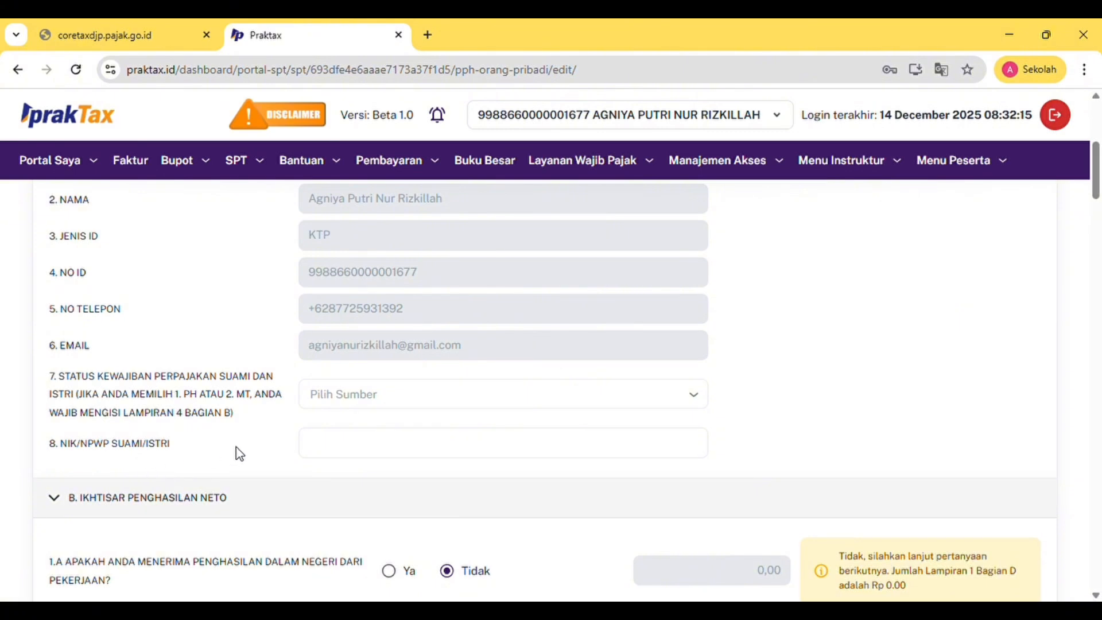
scroll(498, 469, down, 4)
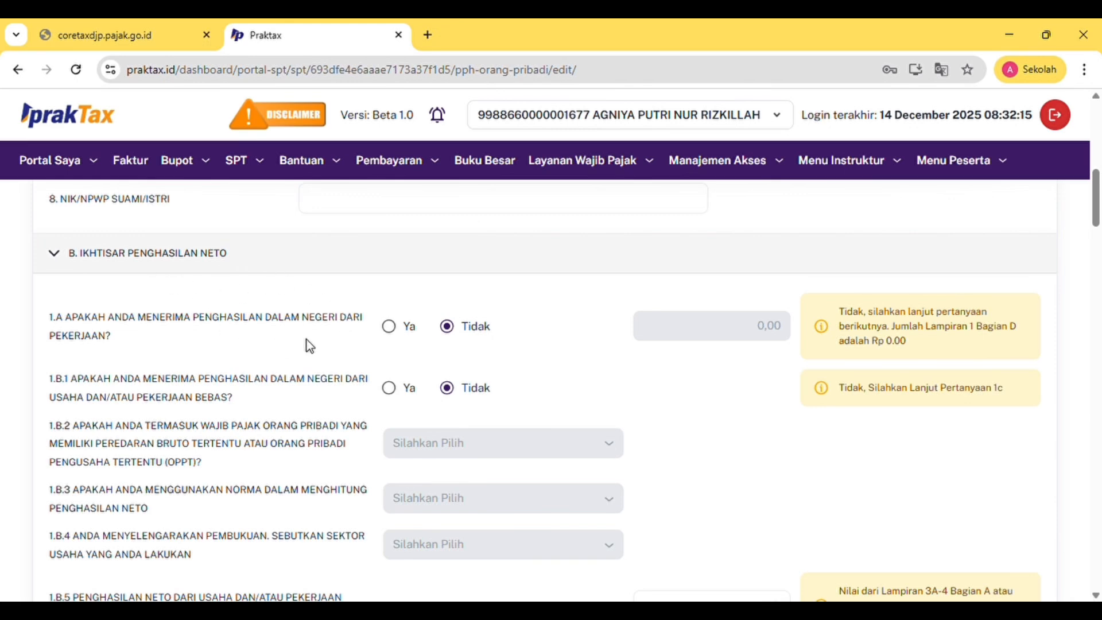
scroll(283, 428, down, 1)
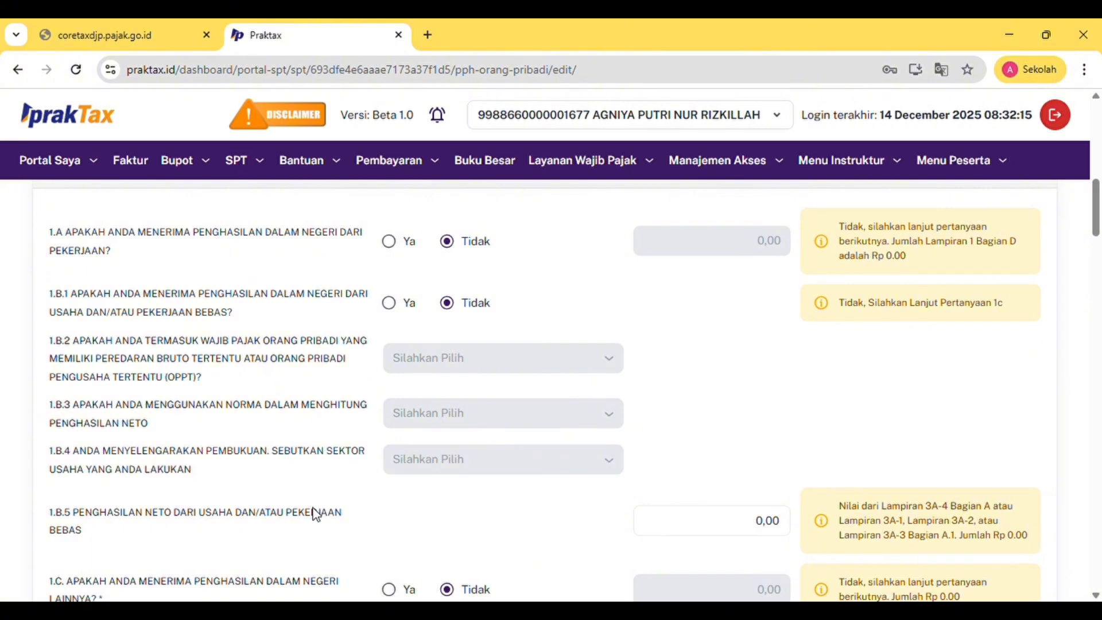
scroll(293, 523, down, 1)
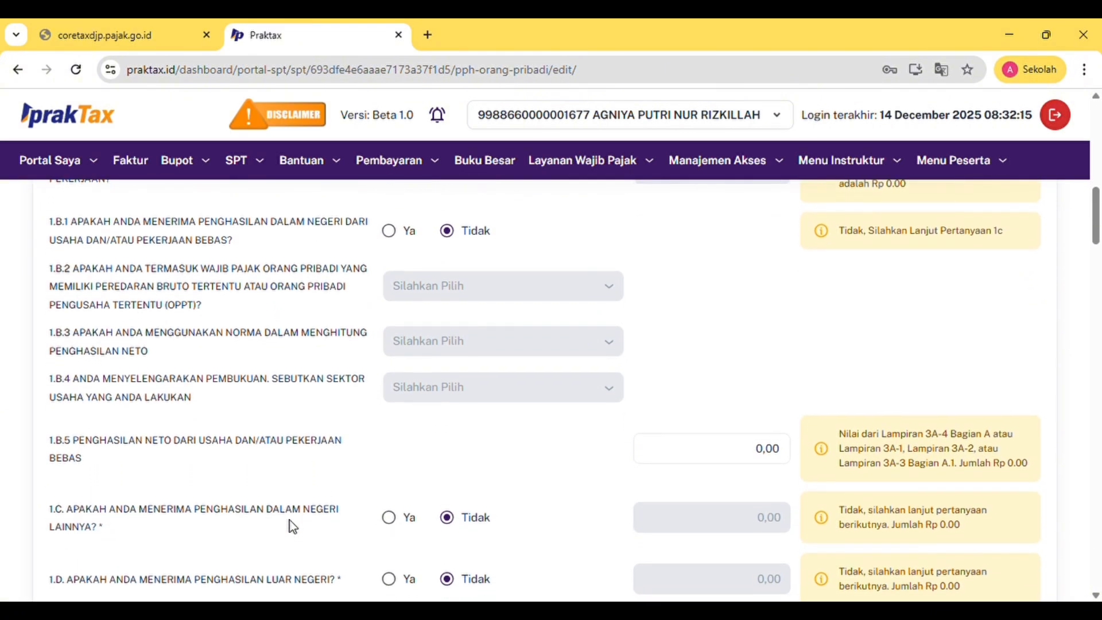
scroll(290, 522, up, 2)
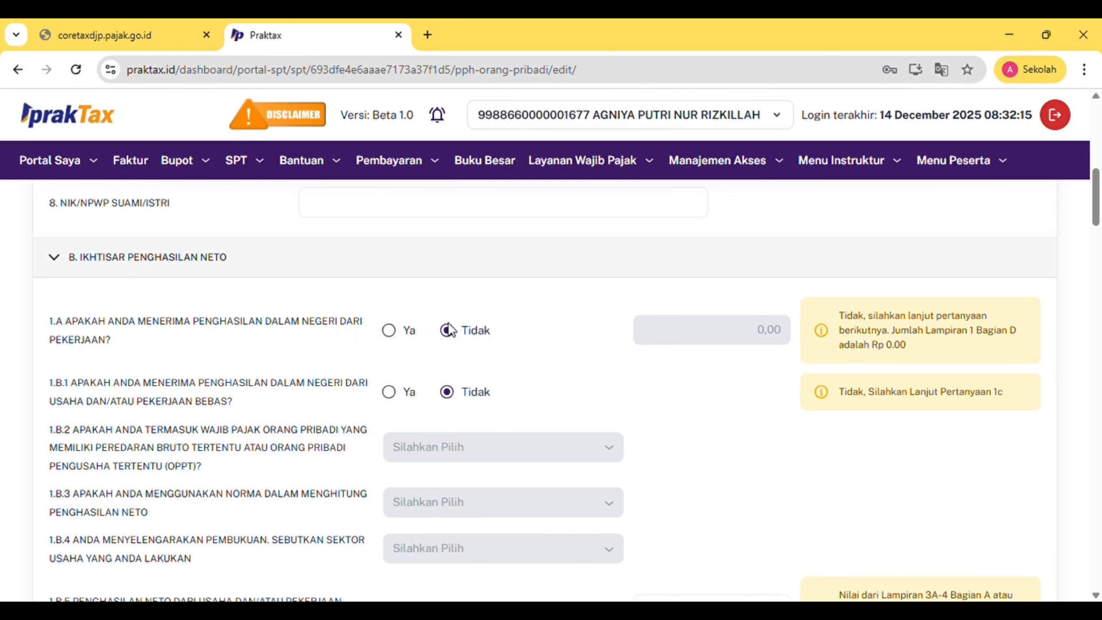
Keep 1.A at Tidak, set 1.B.1 to Ya, and answer OPPT question 1.B.2 Tidak
click(396, 332)
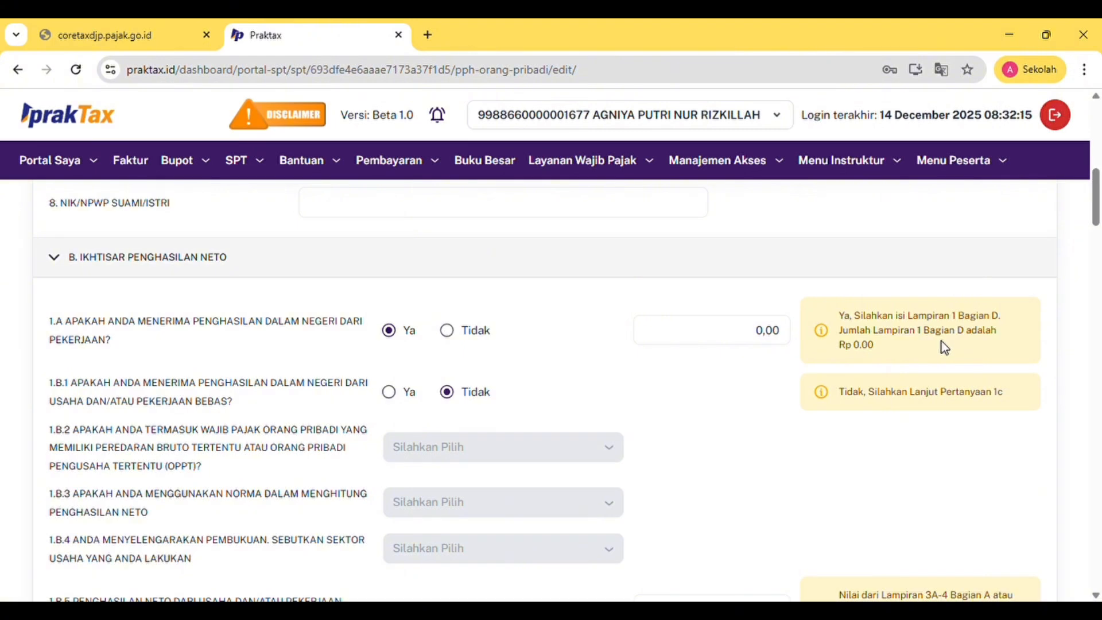
click(447, 330)
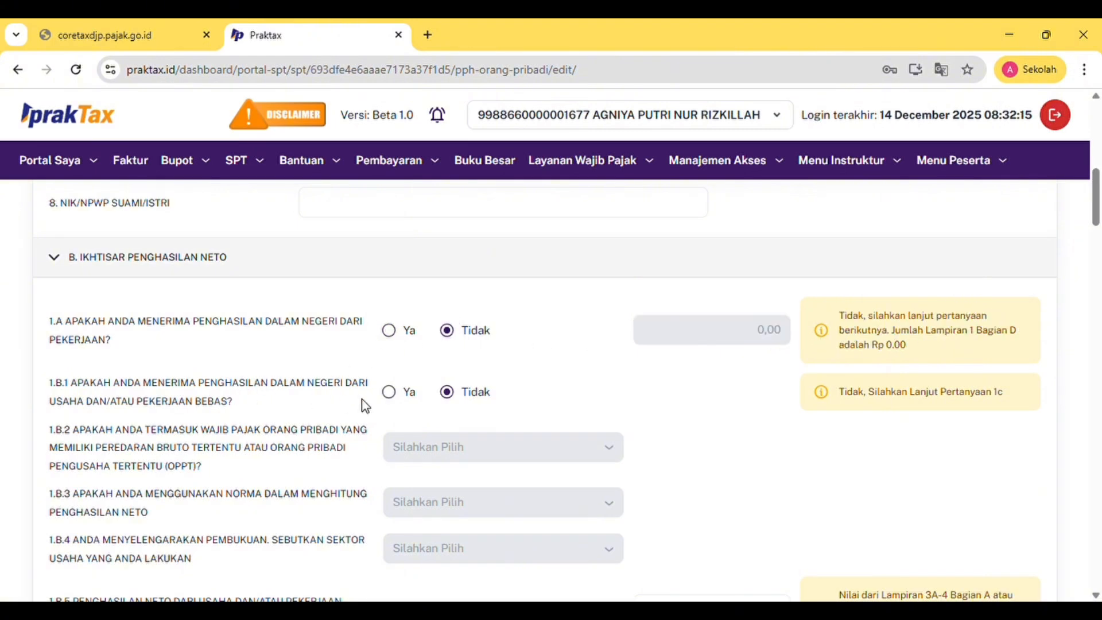
click(392, 395)
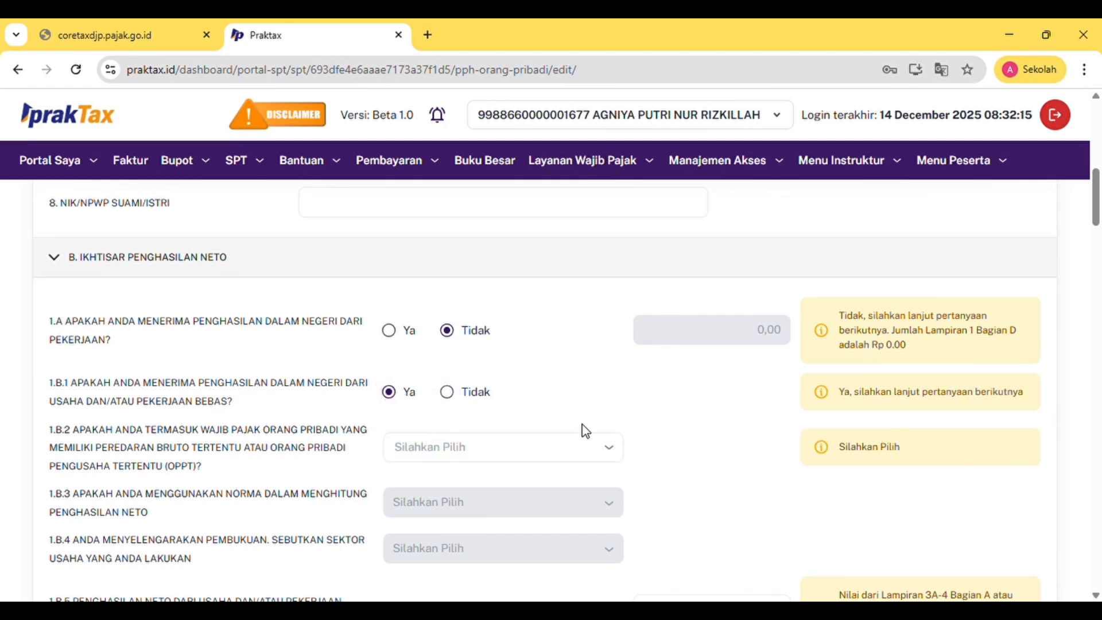
click(553, 463)
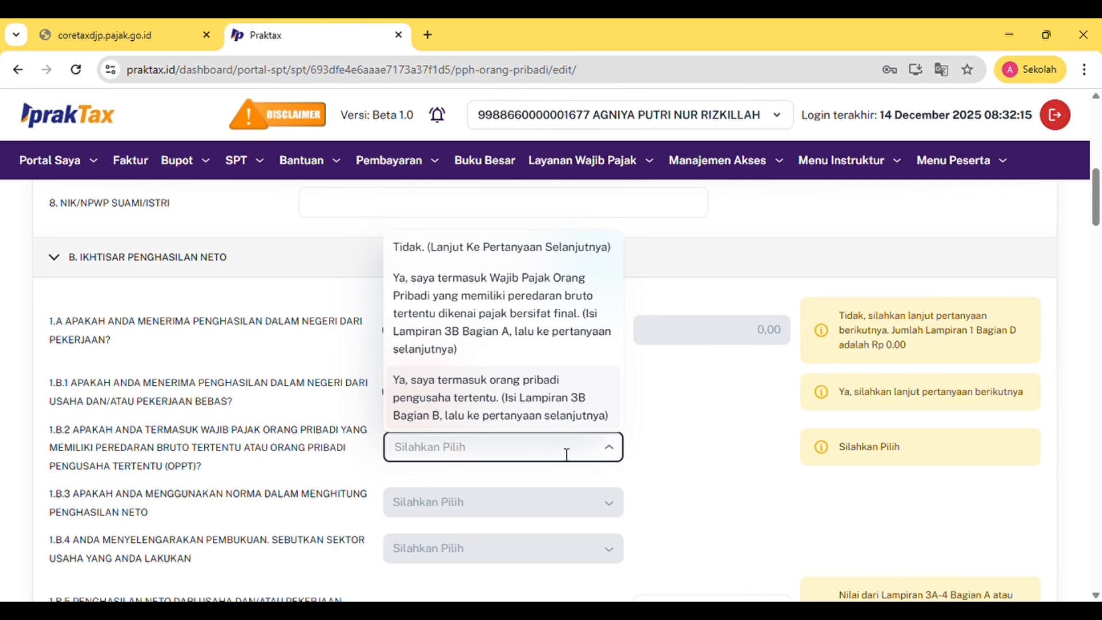
click(671, 458)
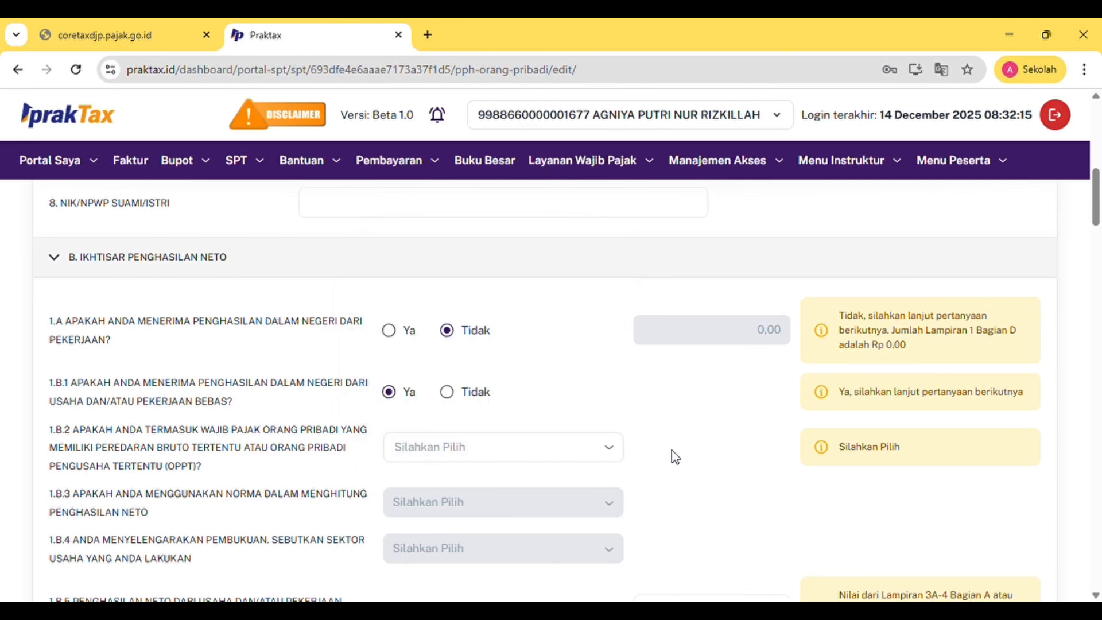
click(449, 393)
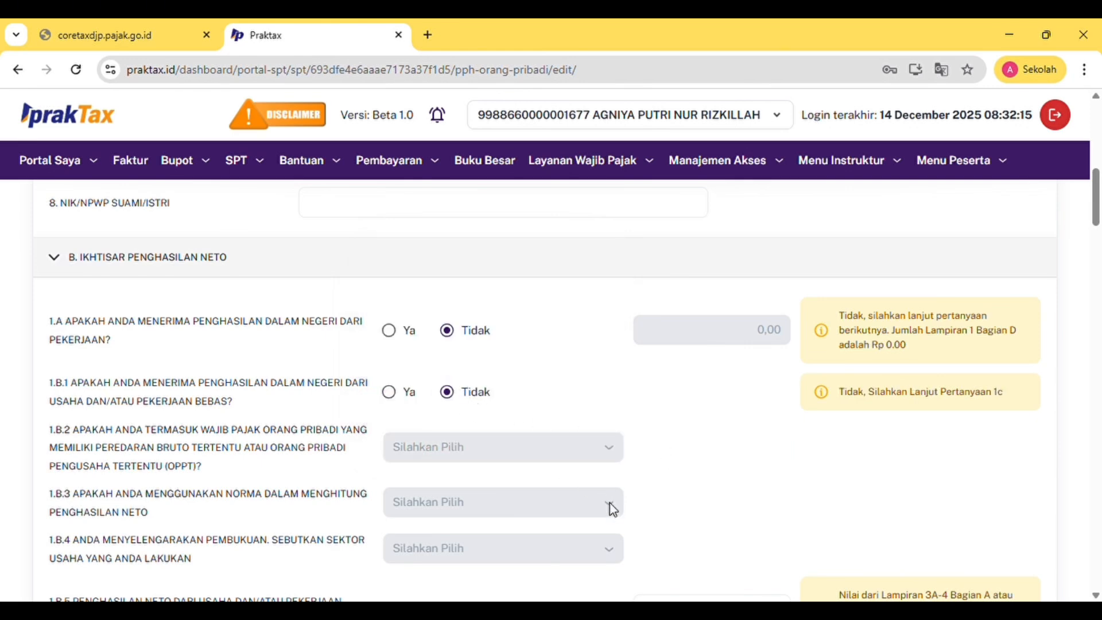
click(392, 394)
click(572, 452)
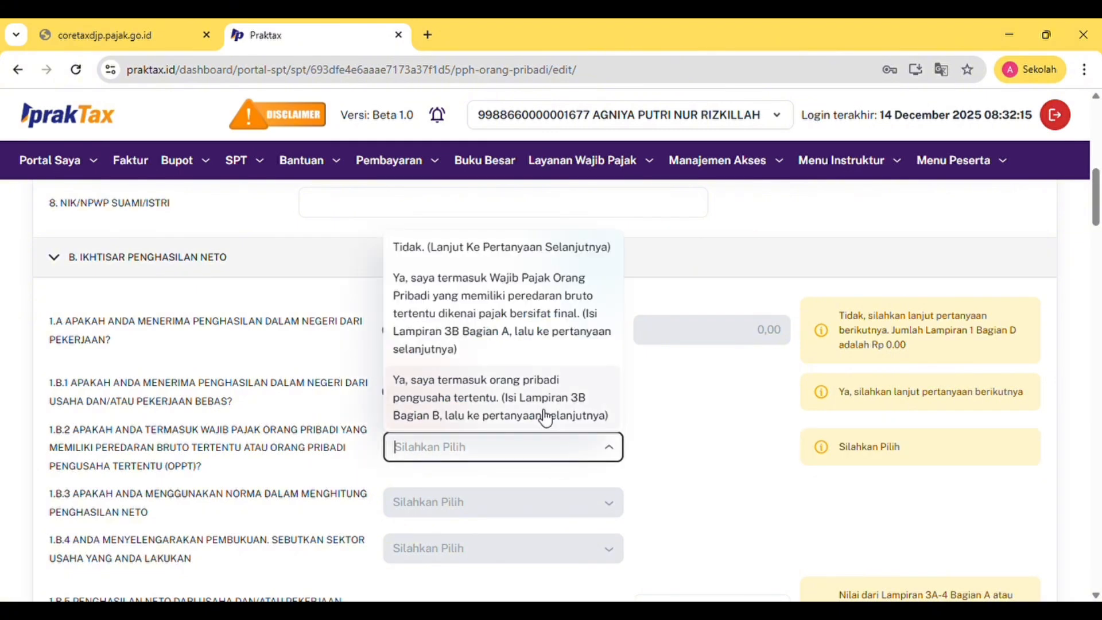
click(521, 248)
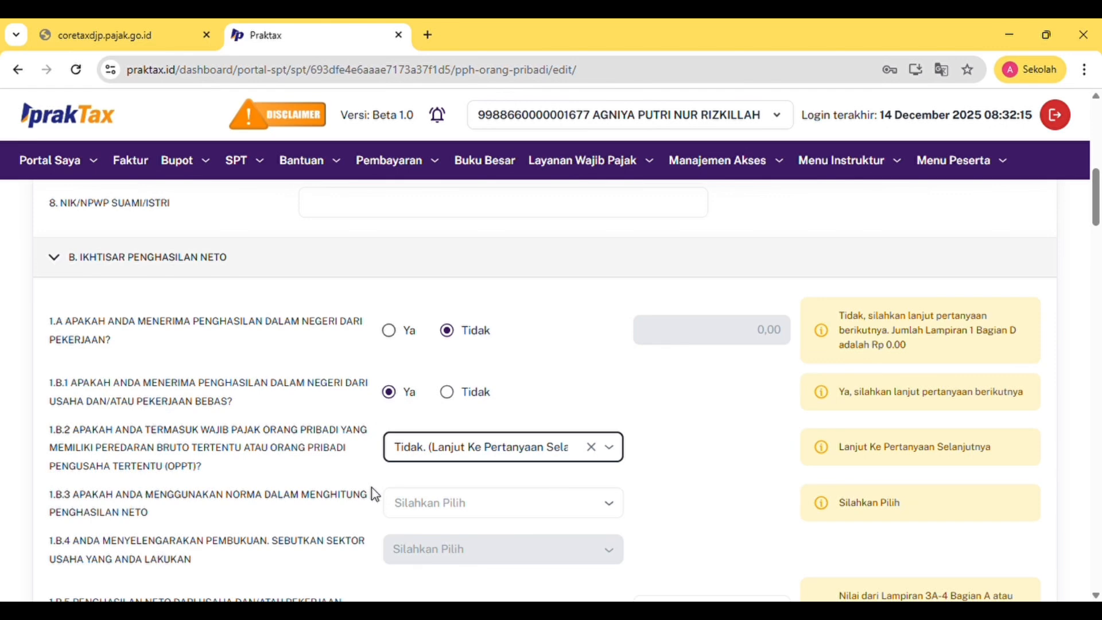
Answer 1.B.3 that bookkeeping is kept and pick Dagang as the 1.B.4 business sector
scroll(372, 488, down, 2)
click(554, 418)
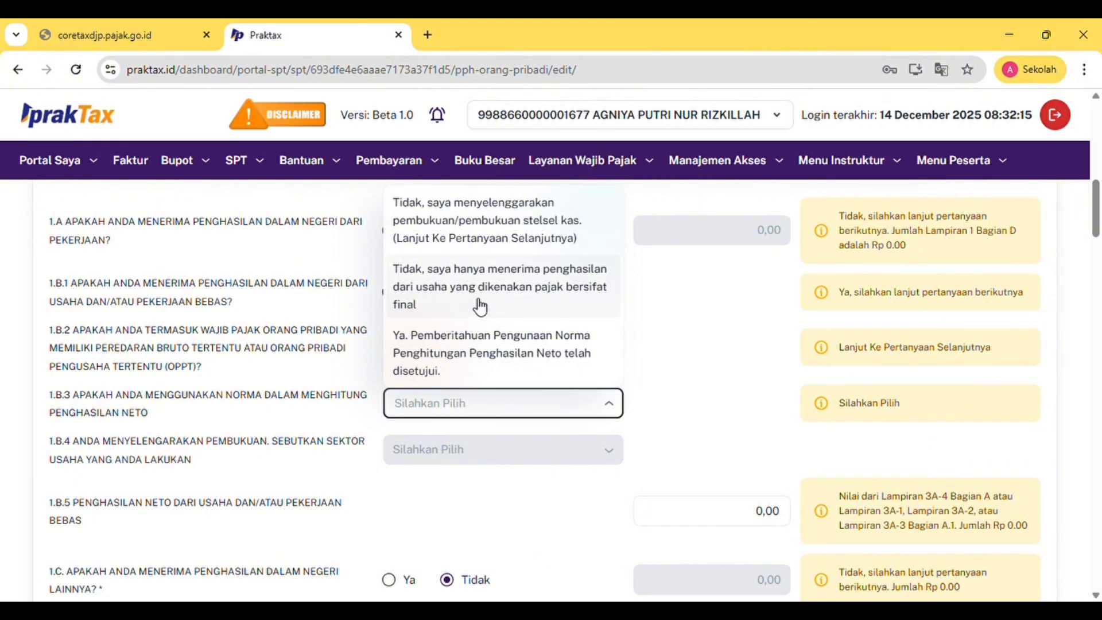
click(542, 222)
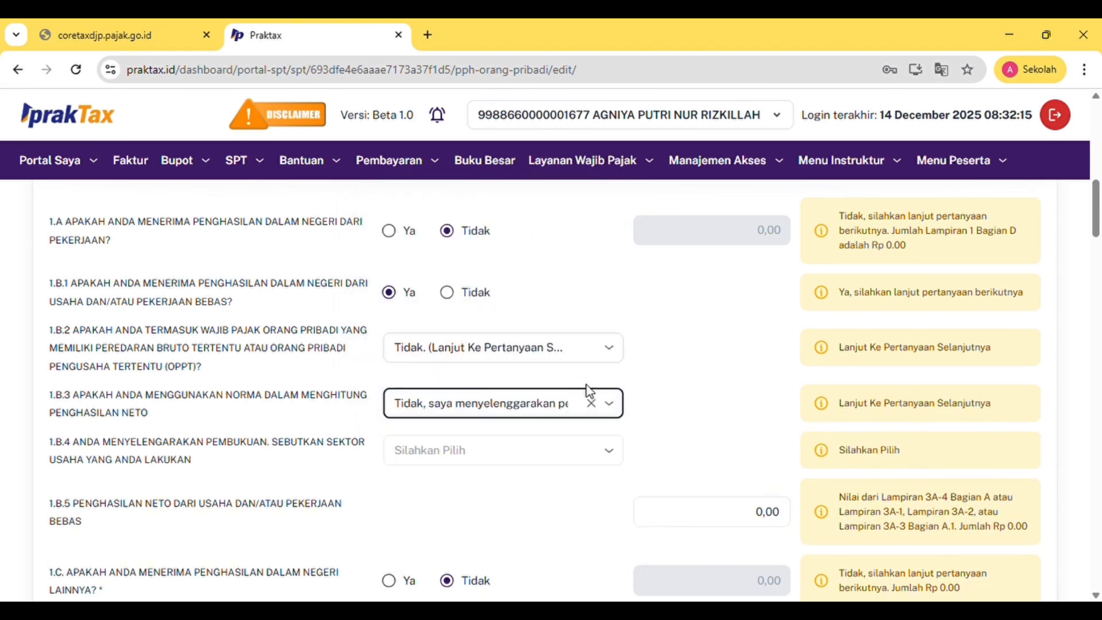
click(595, 455)
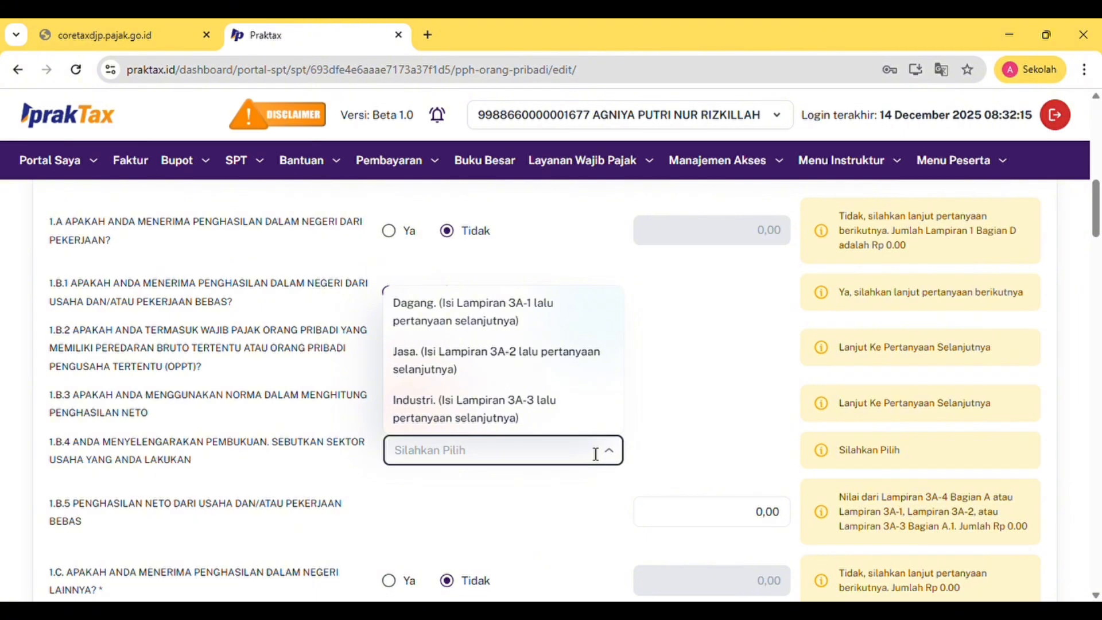
click(532, 314)
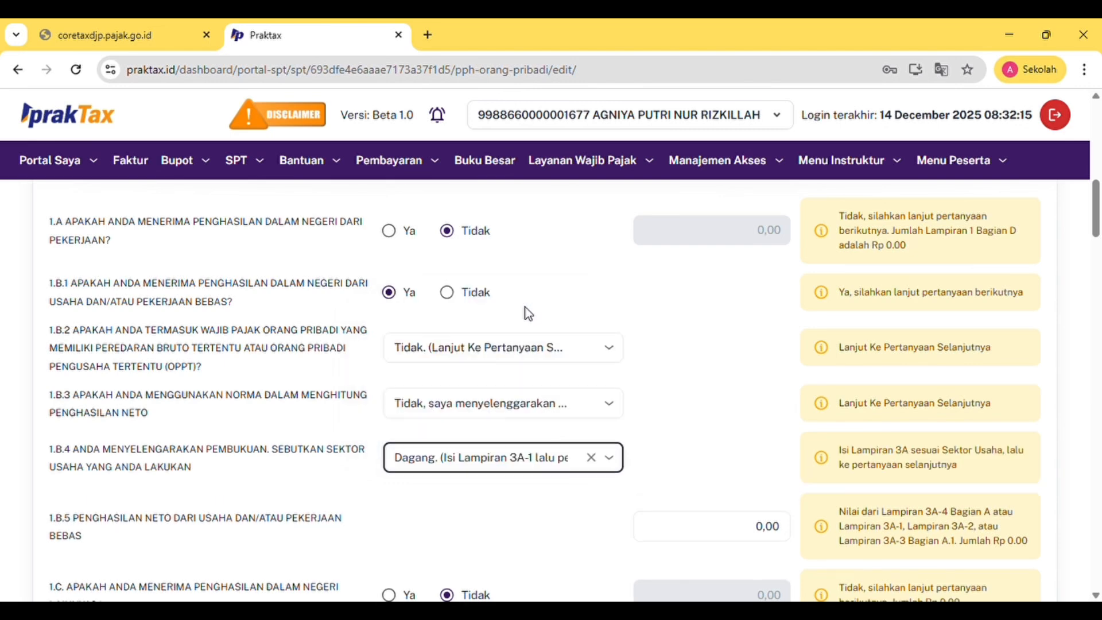
Reset 1.B.1 to Tidak and back to Ya, leaving 1.B.2 unanswered
click(450, 294)
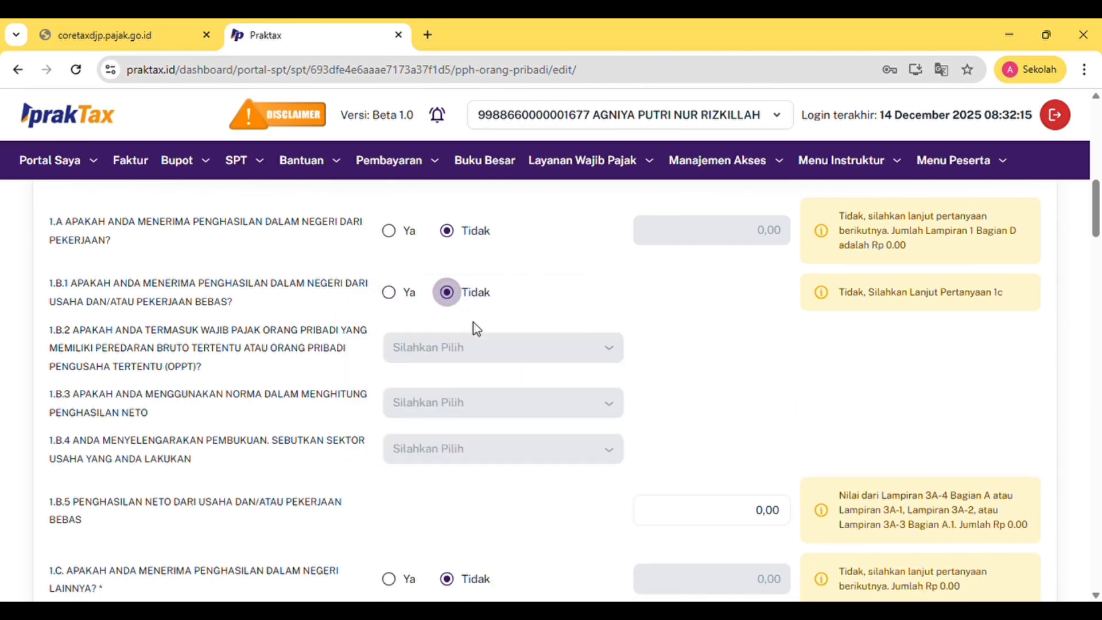
click(395, 297)
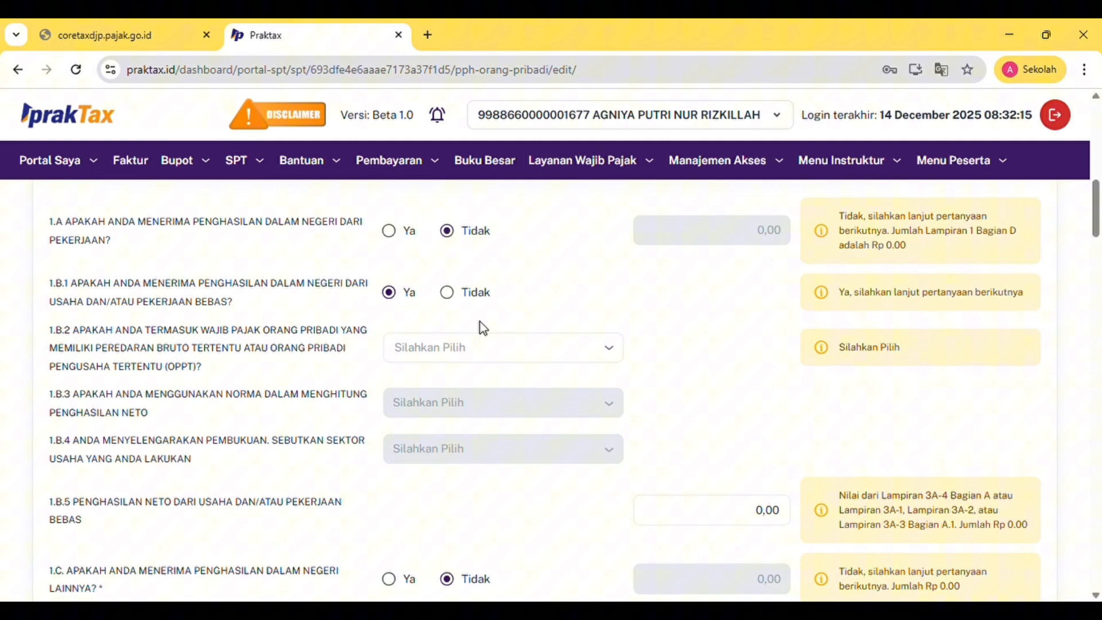
click(566, 357)
click(717, 378)
scroll(720, 378, down, 4)
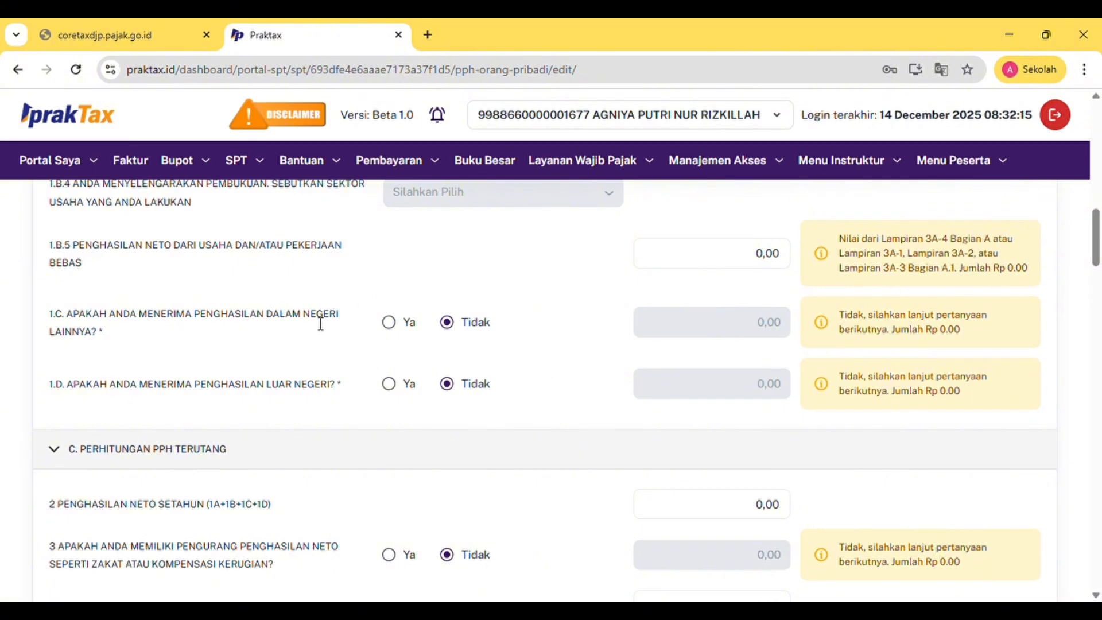
click(392, 325)
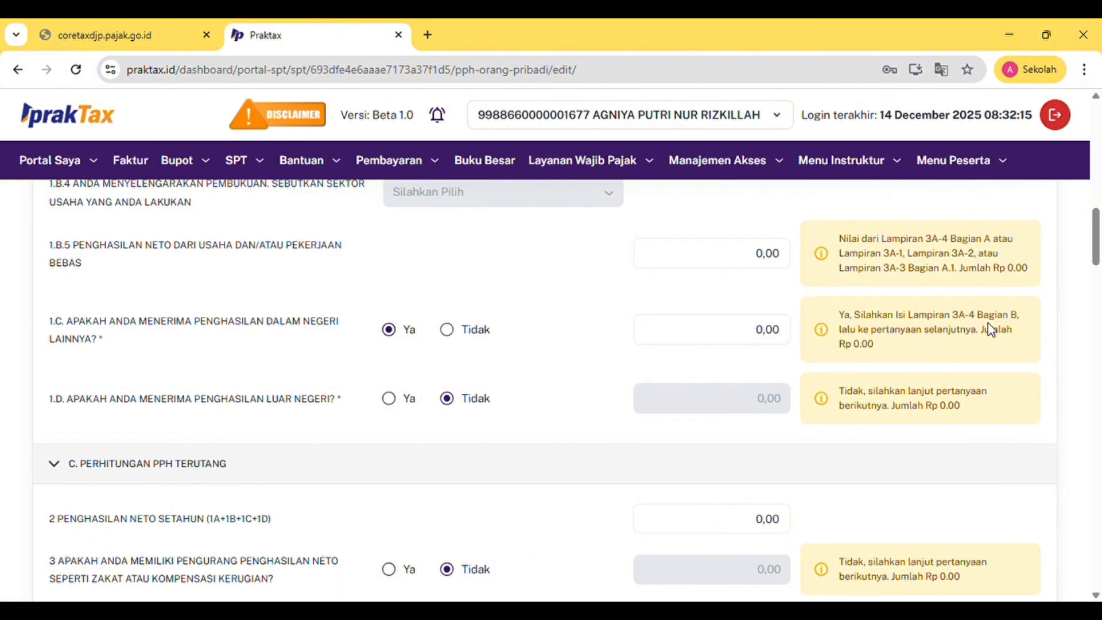
click(446, 330)
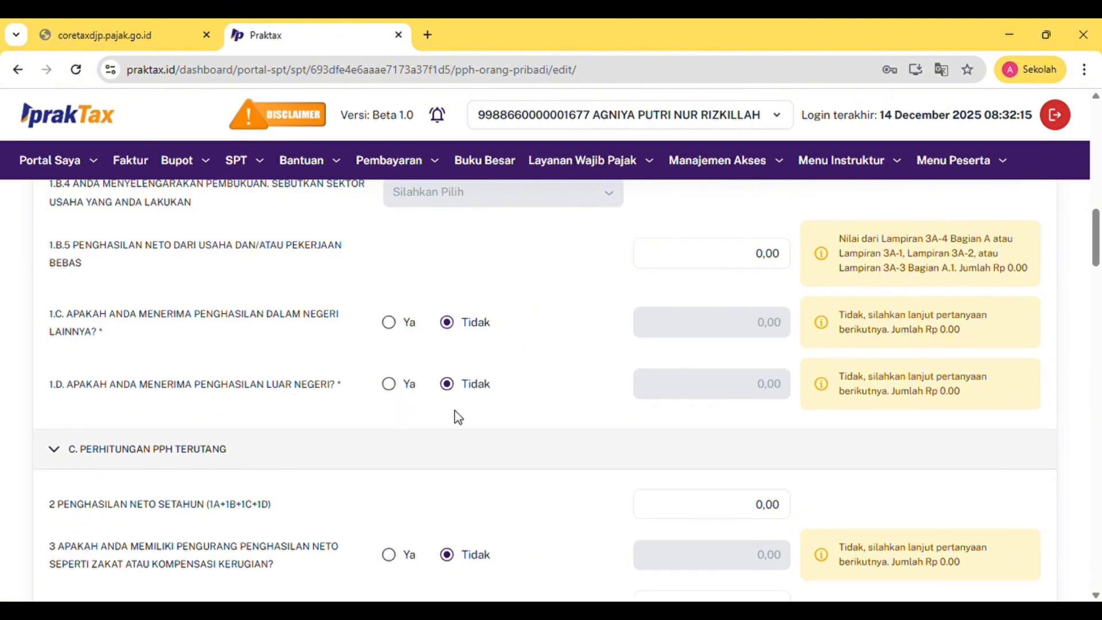
click(397, 387)
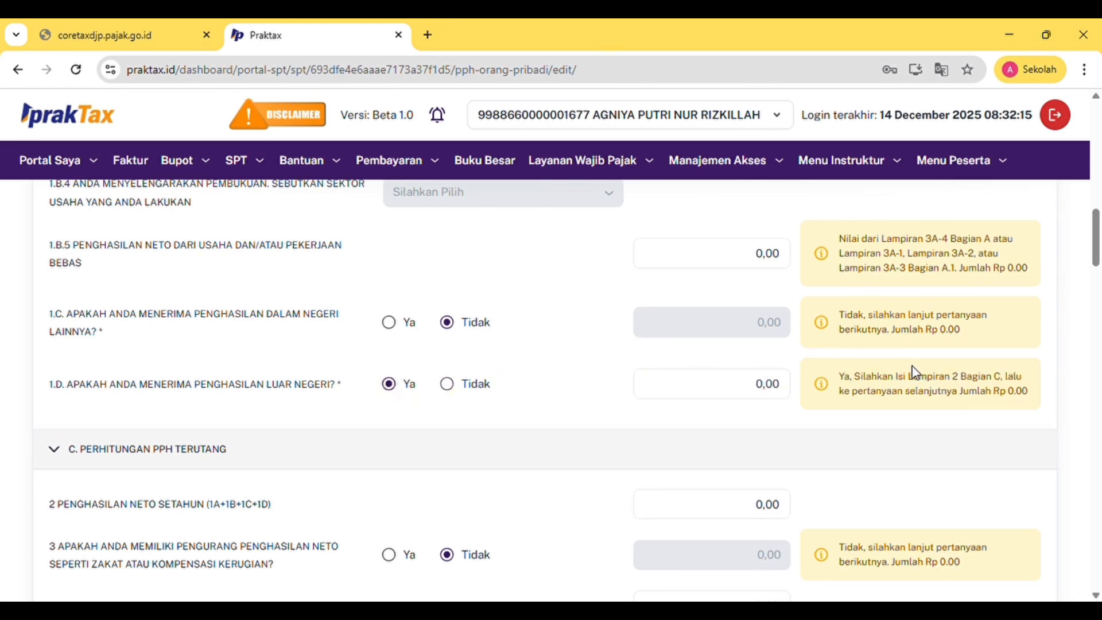
click(448, 386)
scroll(469, 401, down, 2)
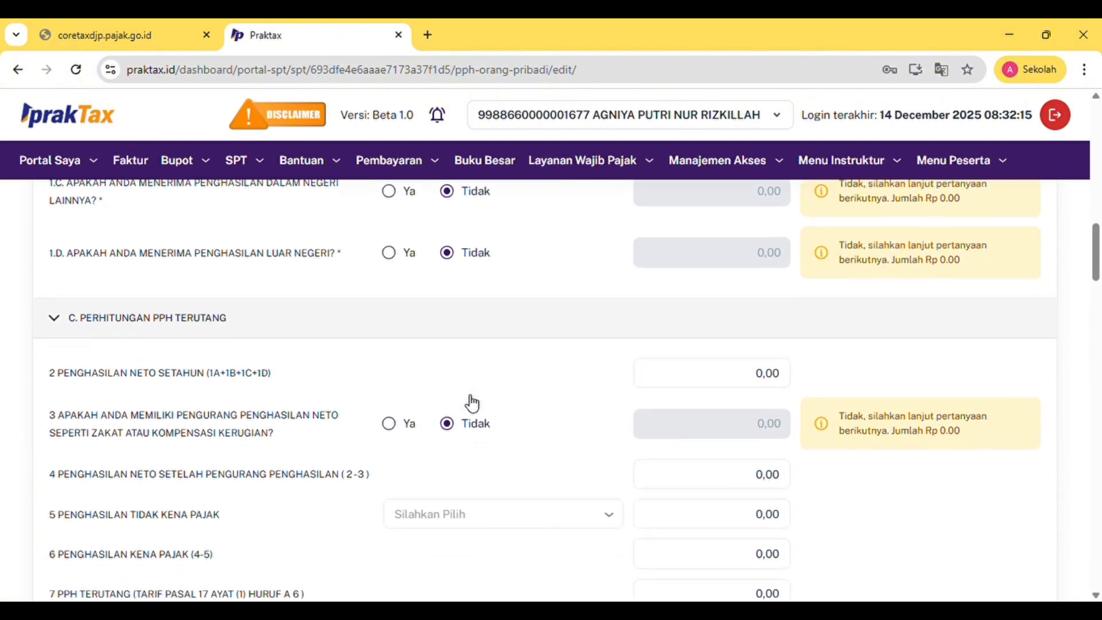
scroll(472, 404, down, 2)
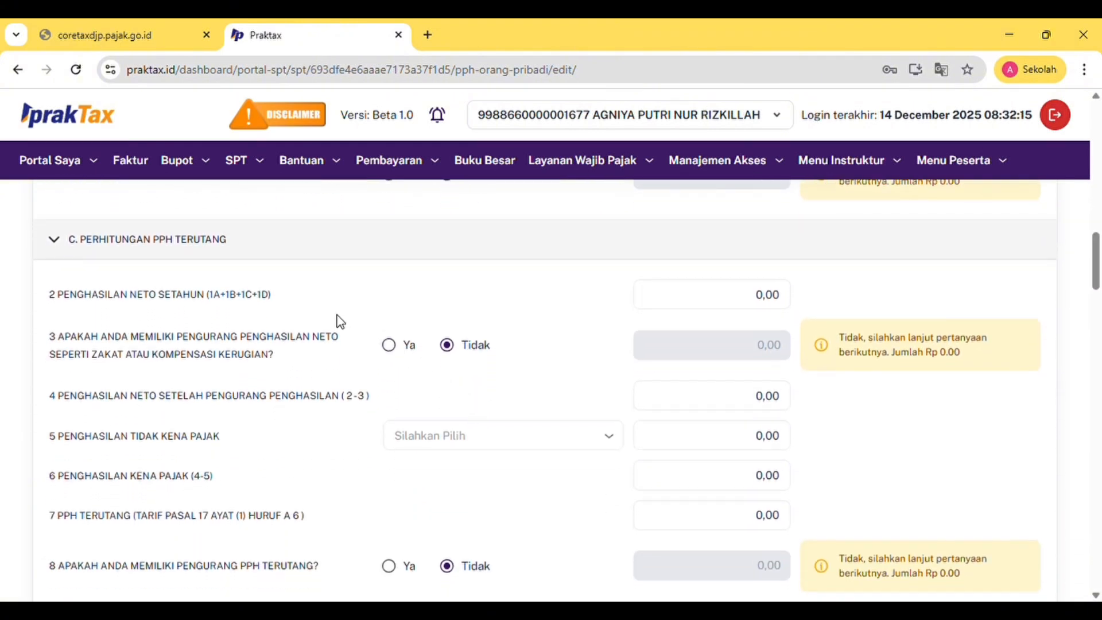
scroll(340, 321, down, 1)
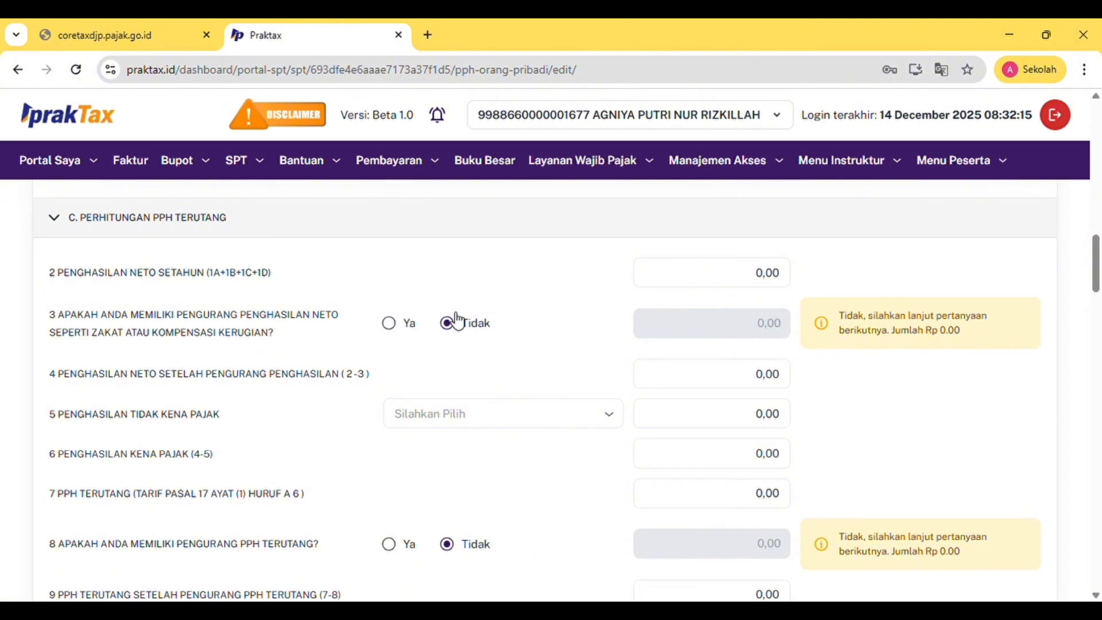
click(395, 324)
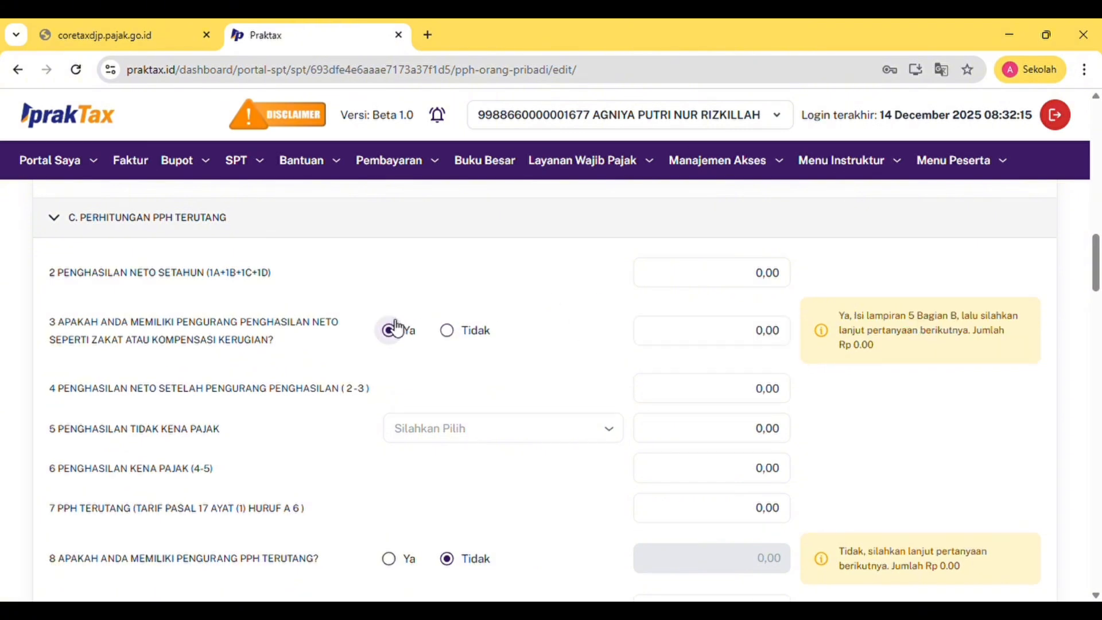
click(449, 329)
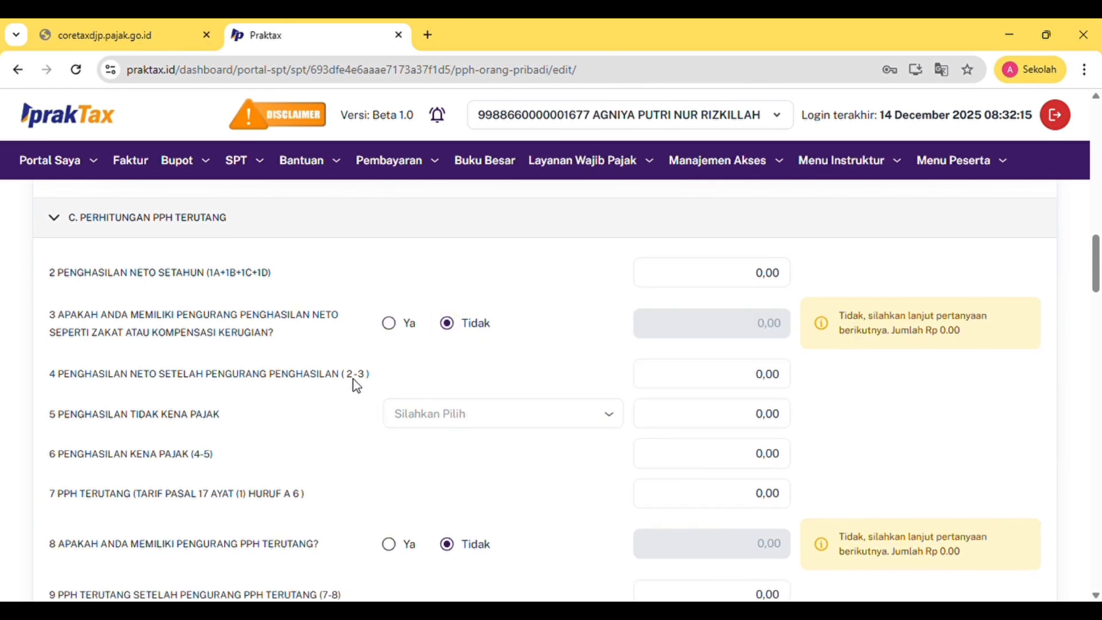
click(669, 410)
click(612, 420)
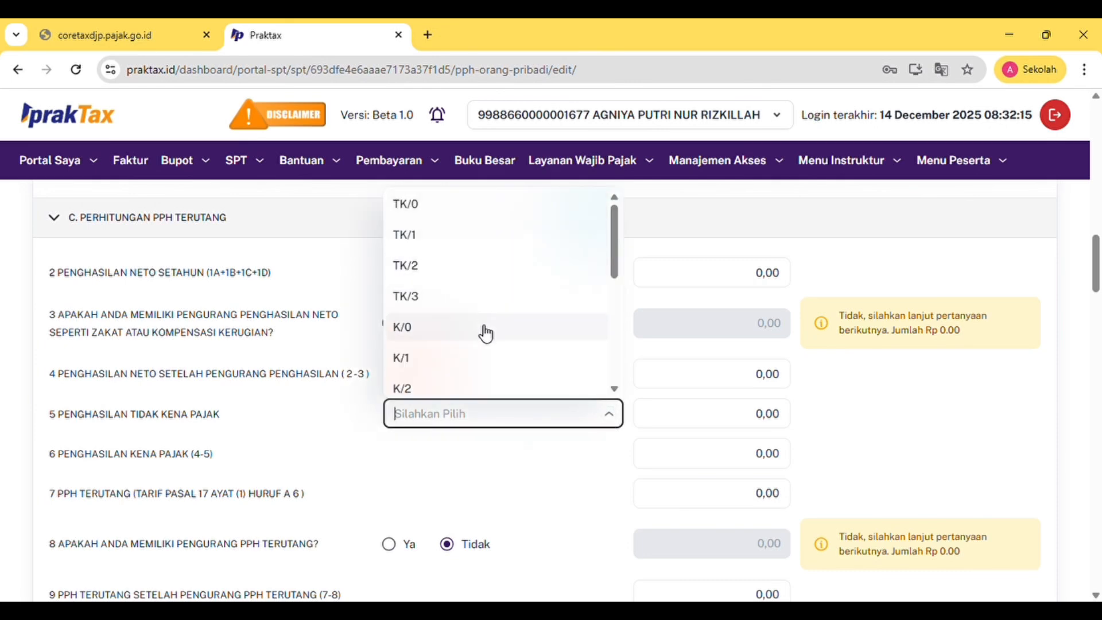
click(434, 370)
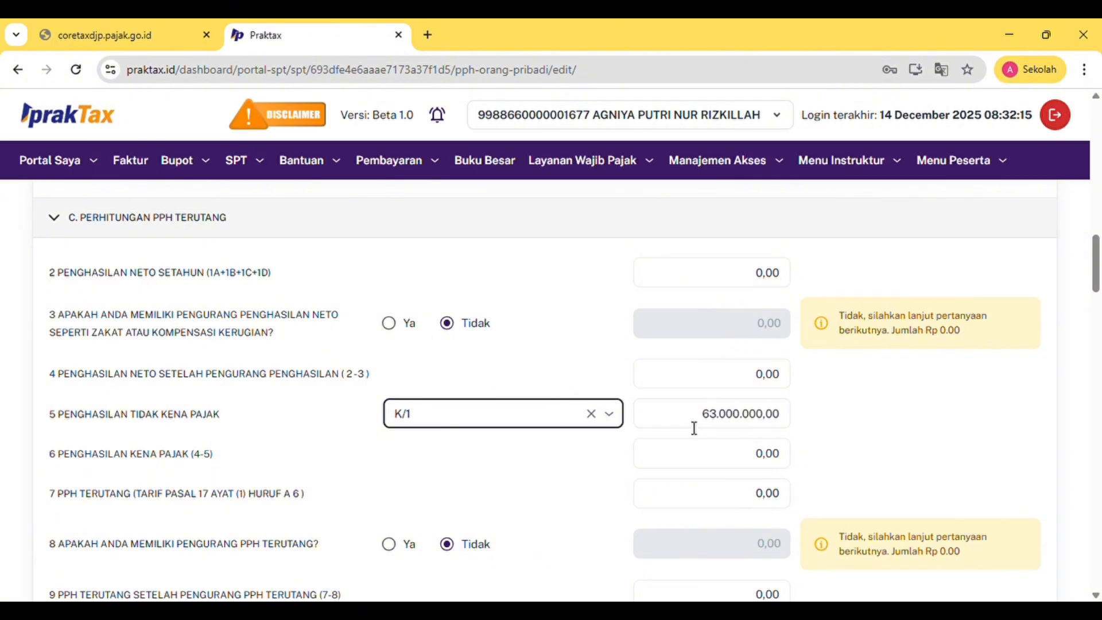
click(593, 414)
scroll(360, 439, down, 1)
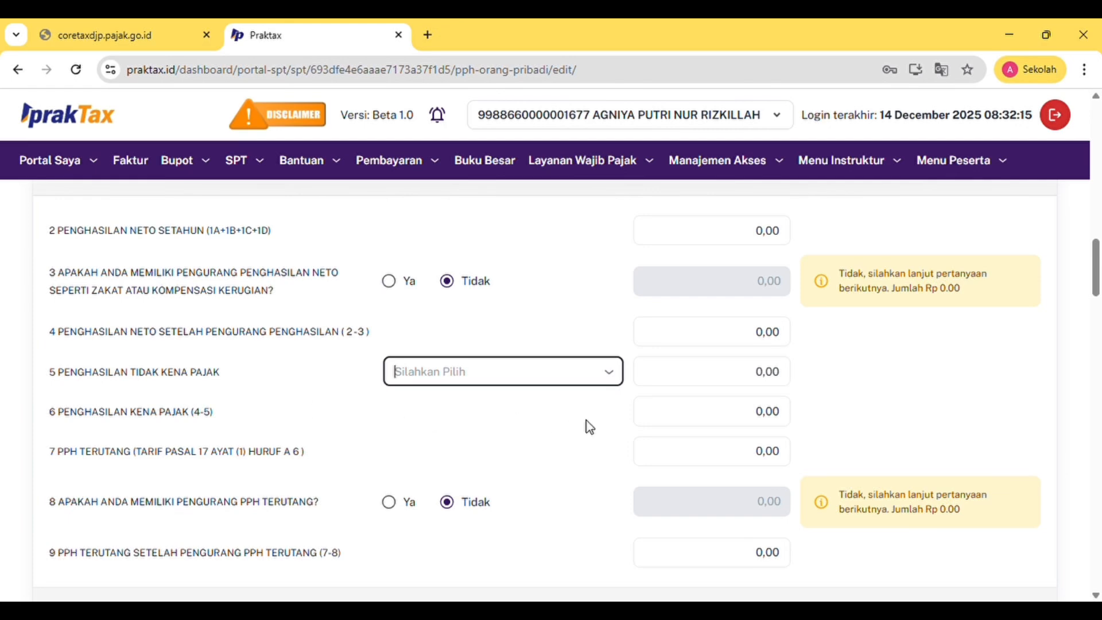
scroll(308, 447, down, 1)
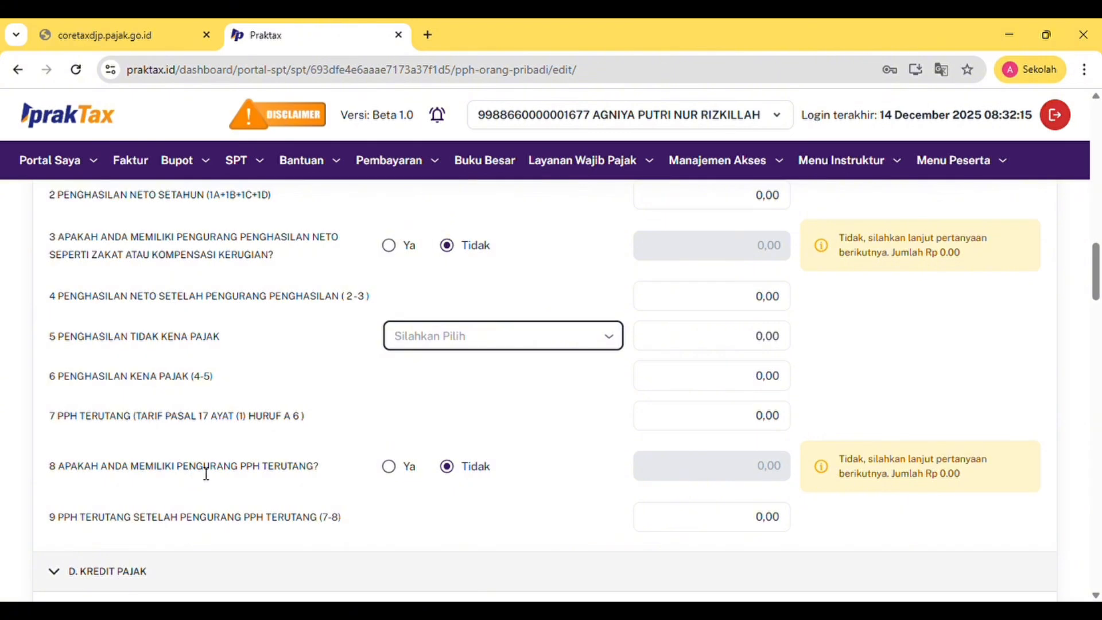
click(390, 466)
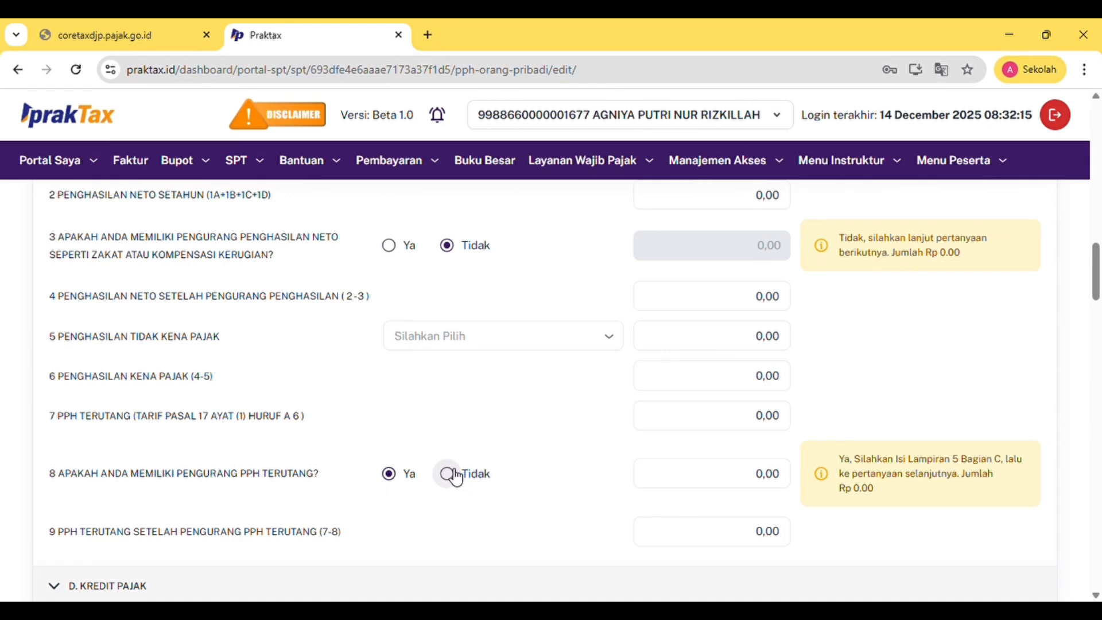
click(447, 474)
scroll(455, 477, down, 1)
scroll(456, 477, down, 1)
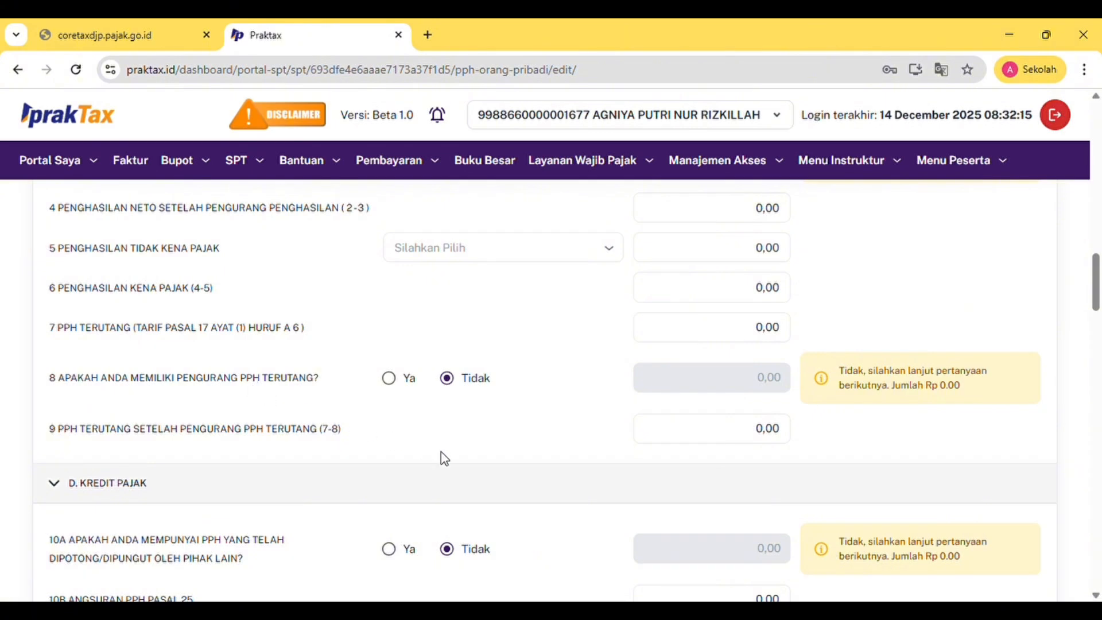
scroll(611, 423, down, 1)
scroll(611, 422, down, 5)
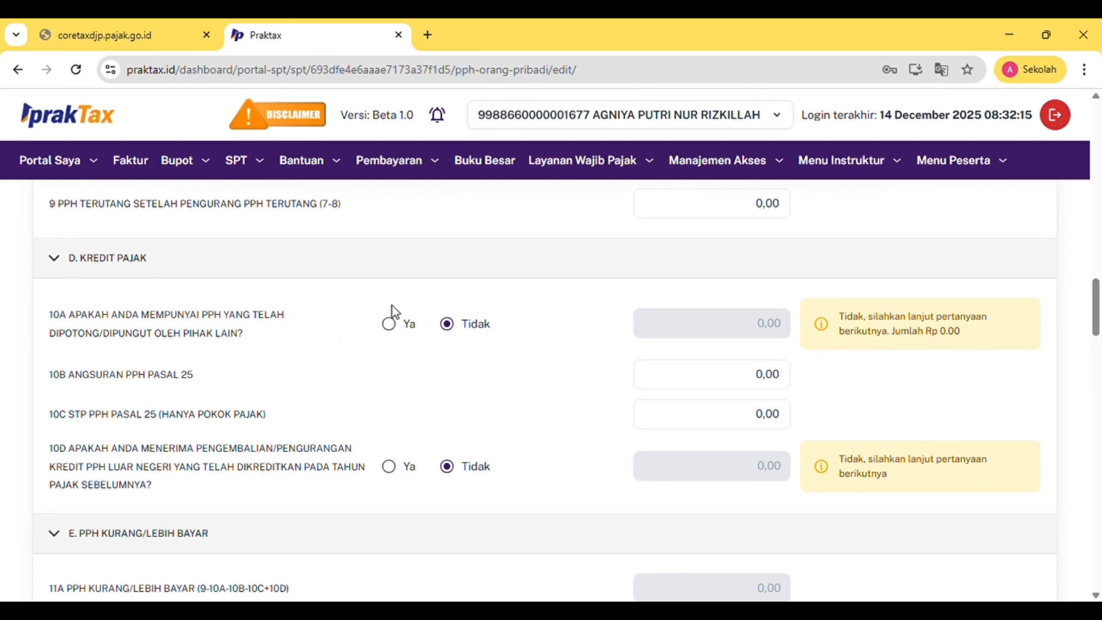
click(391, 323)
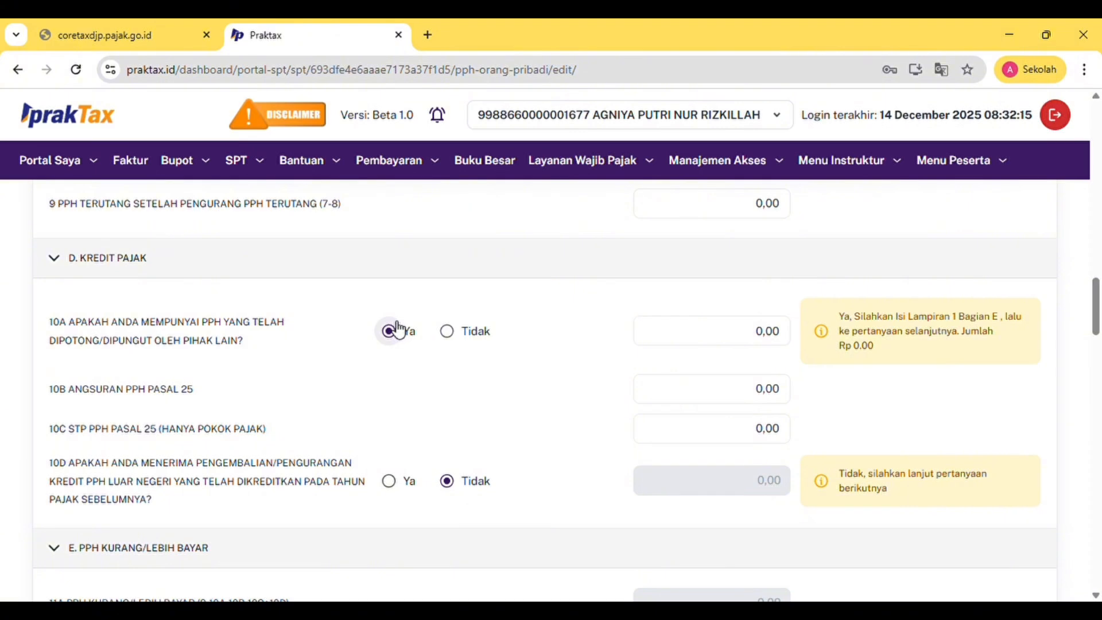
click(454, 331)
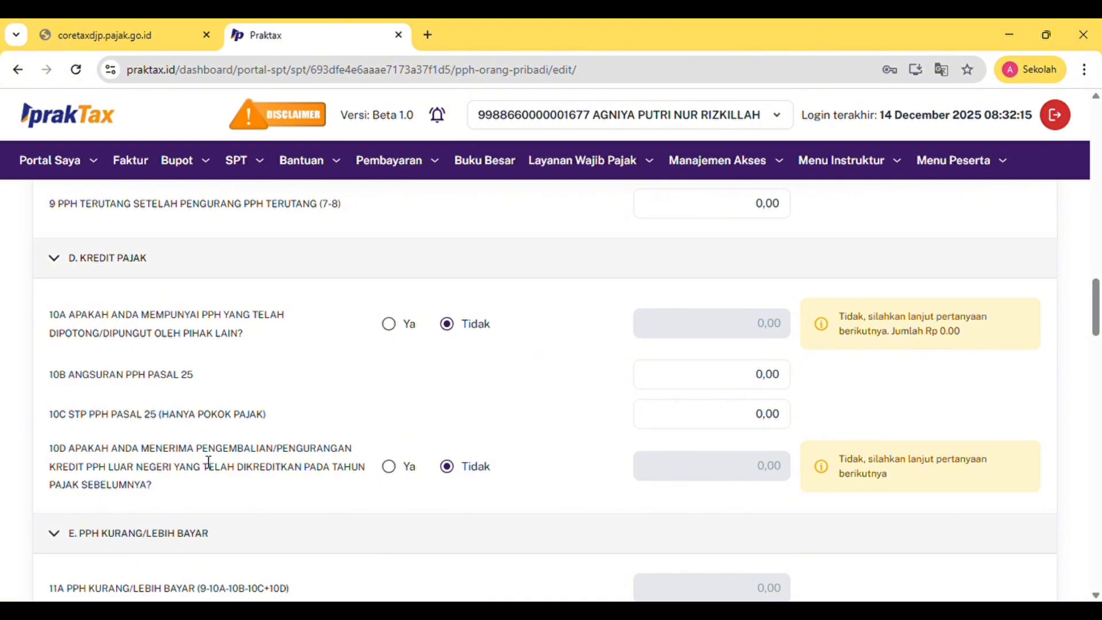
click(393, 471)
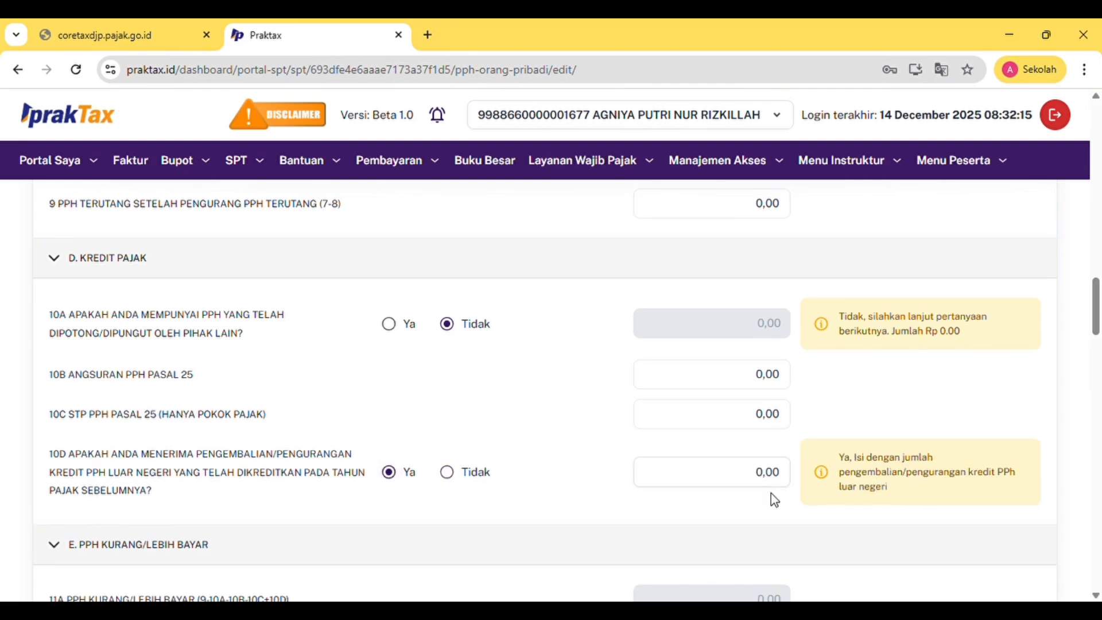
click(448, 471)
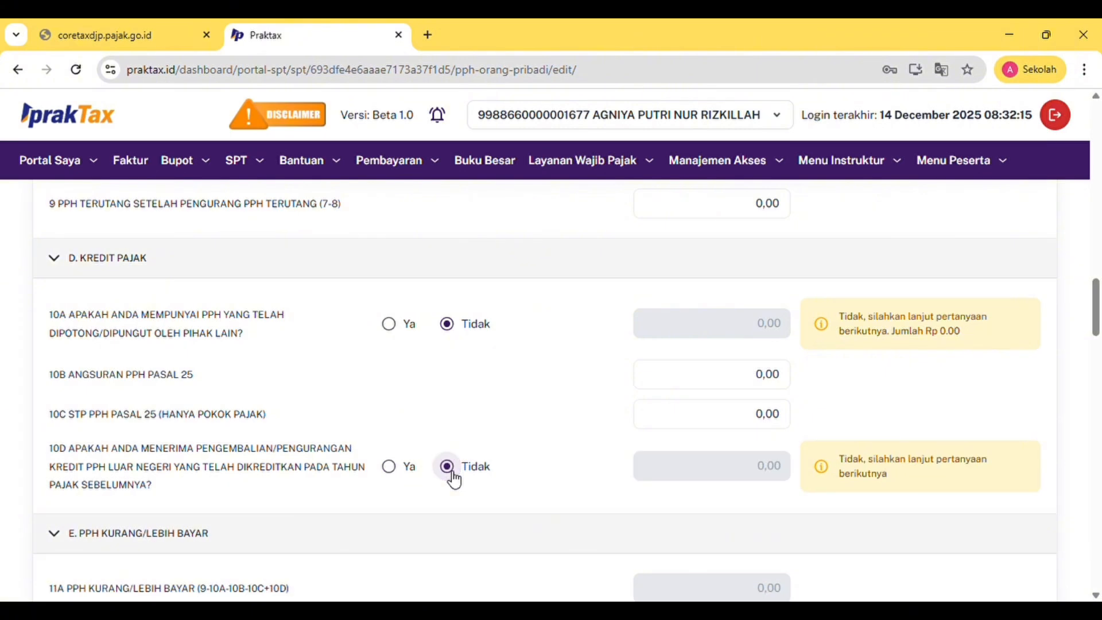
scroll(455, 480, down, 5)
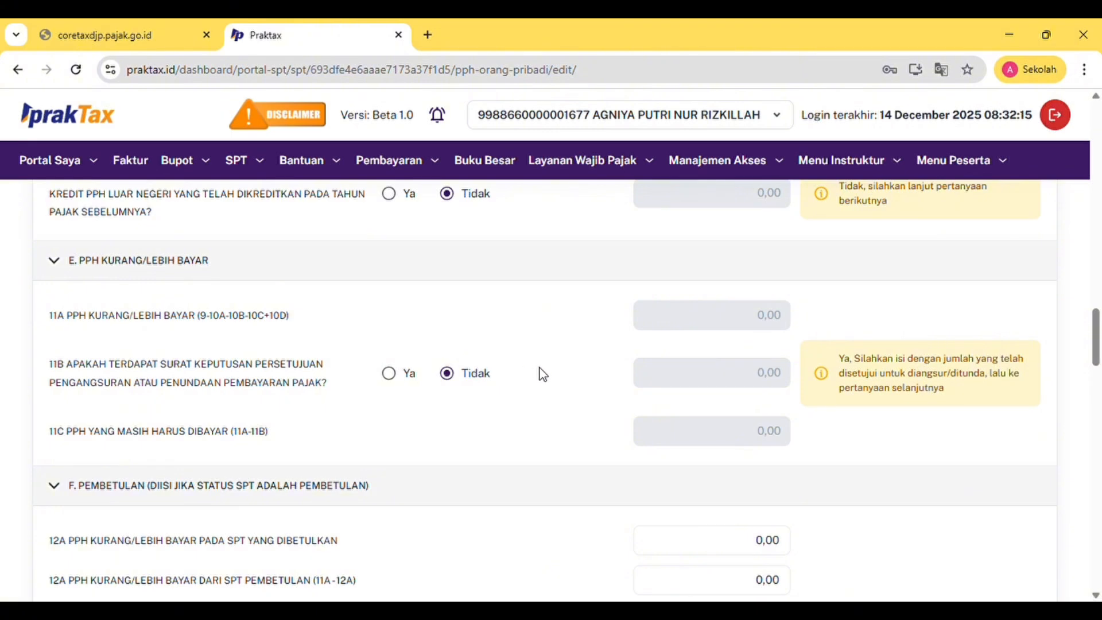
click(398, 377)
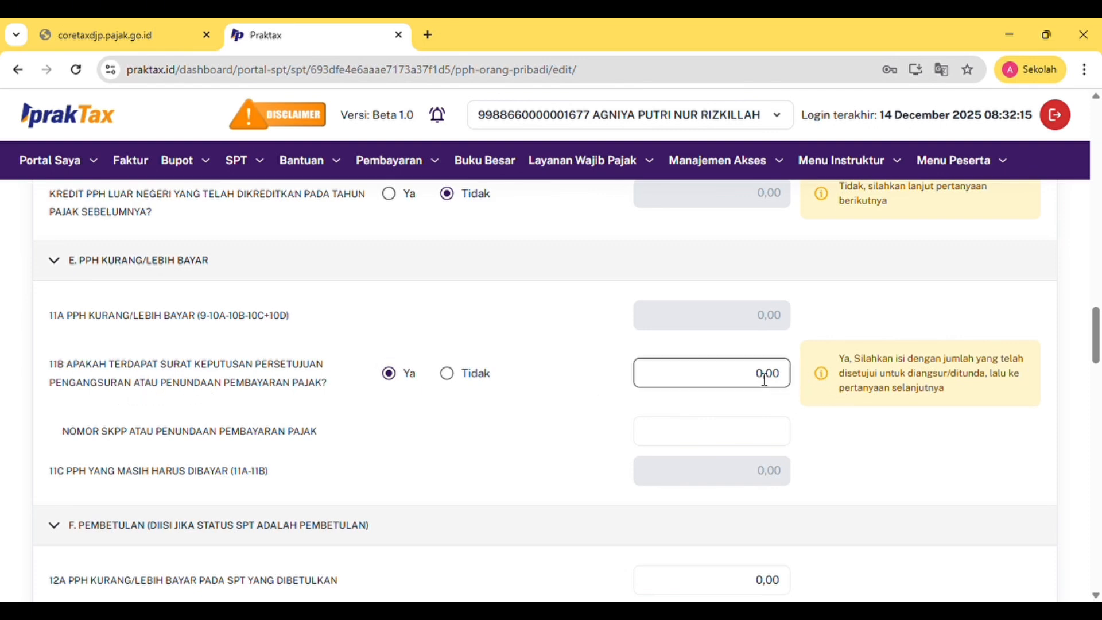
click(449, 375)
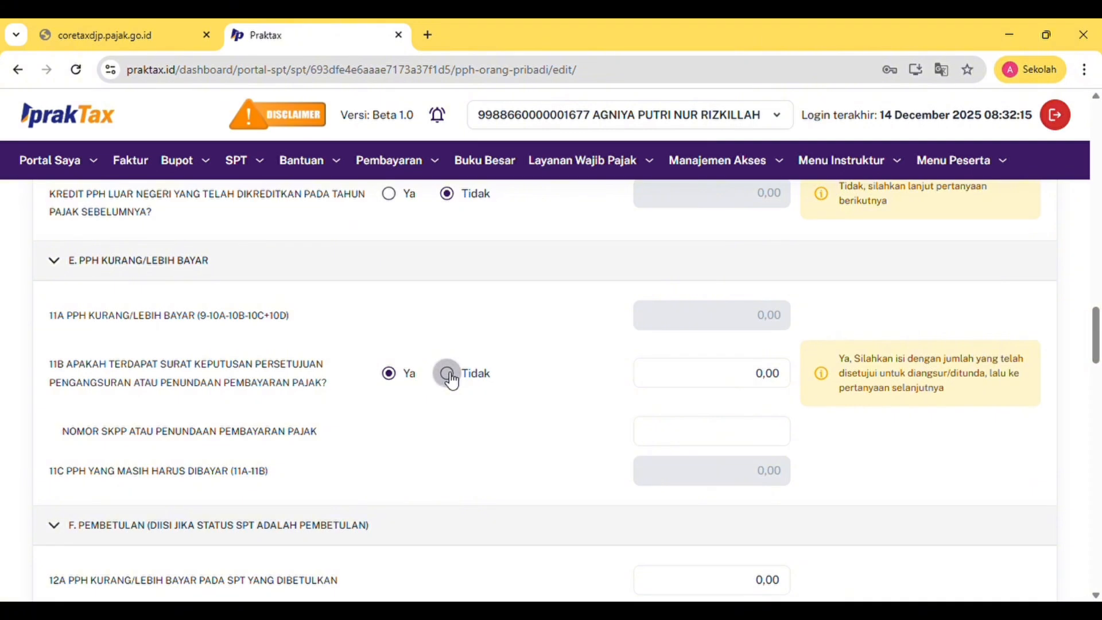
scroll(496, 431, down, 4)
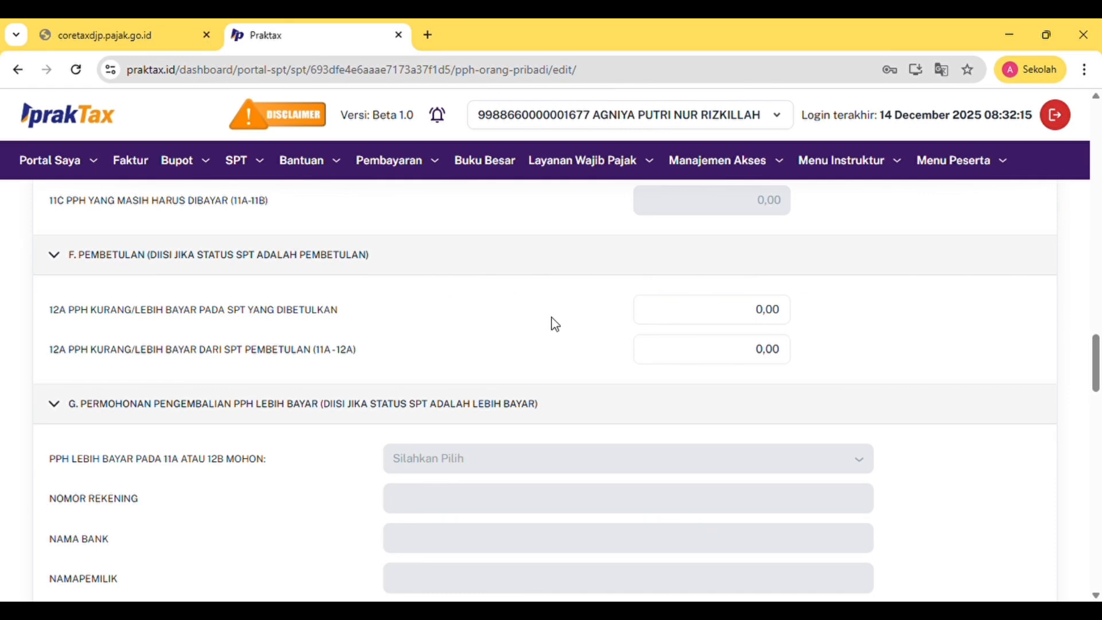
scroll(555, 324, down, 3)
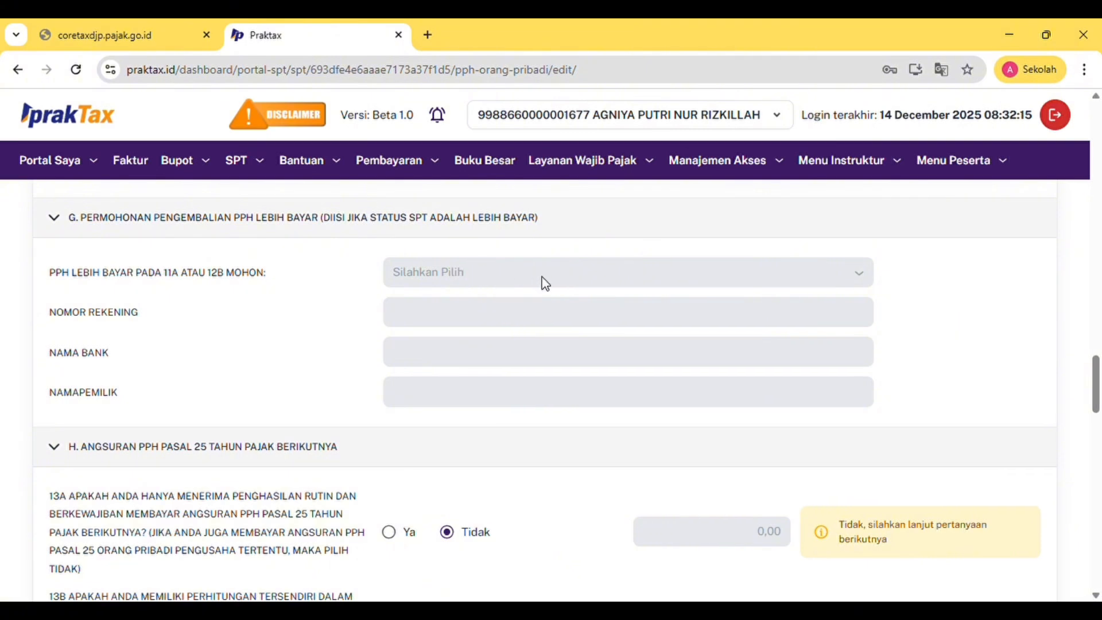
scroll(544, 284, down, 4)
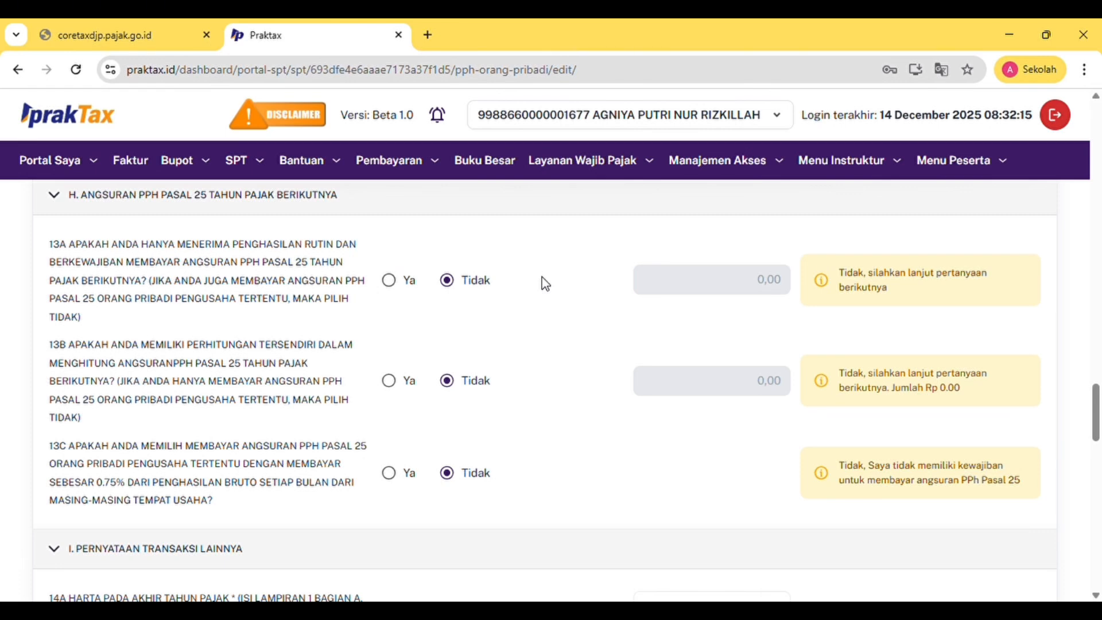
click(390, 281)
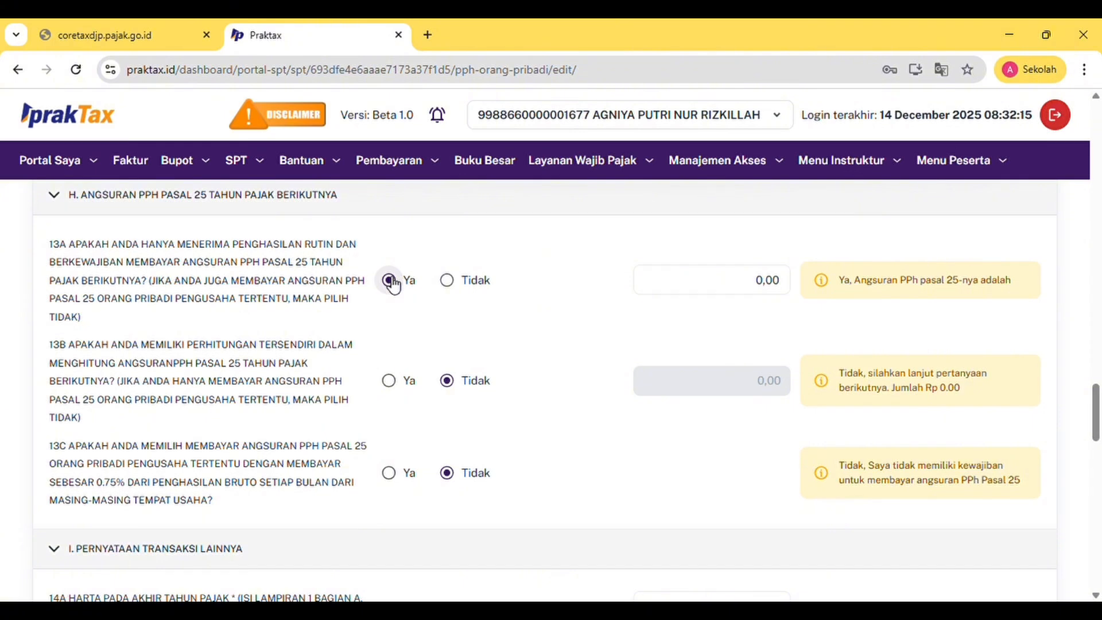
click(450, 284)
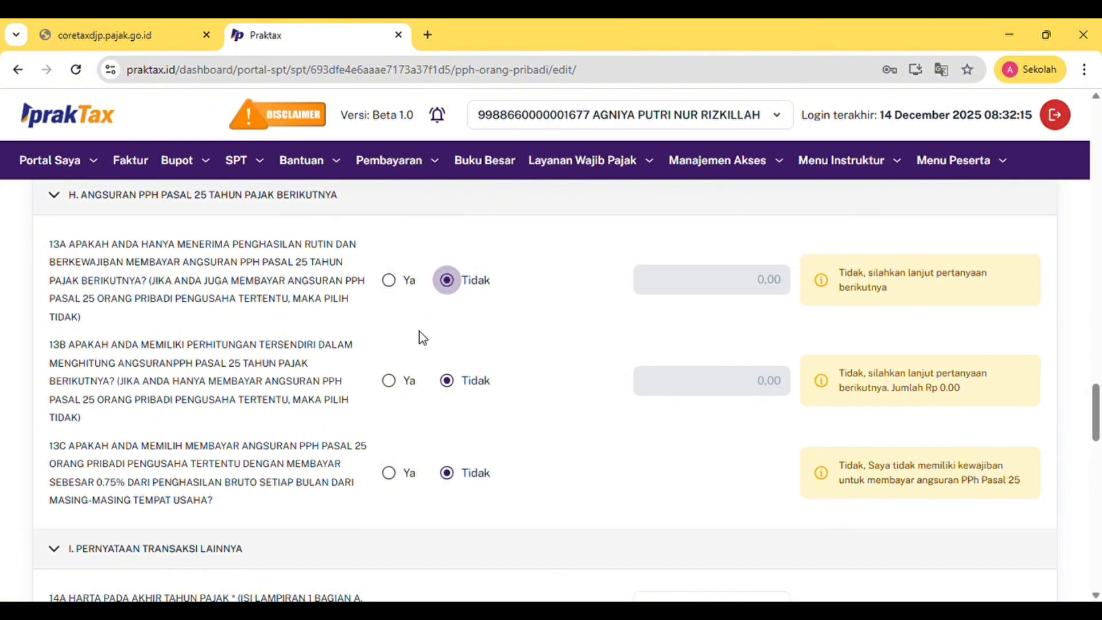
click(392, 383)
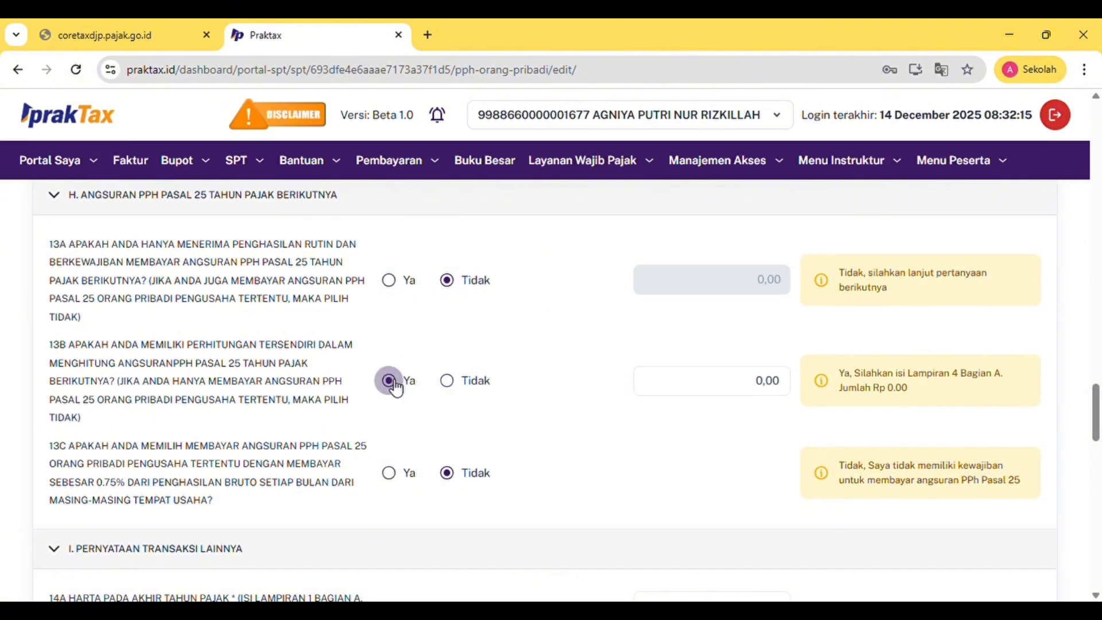
click(457, 390)
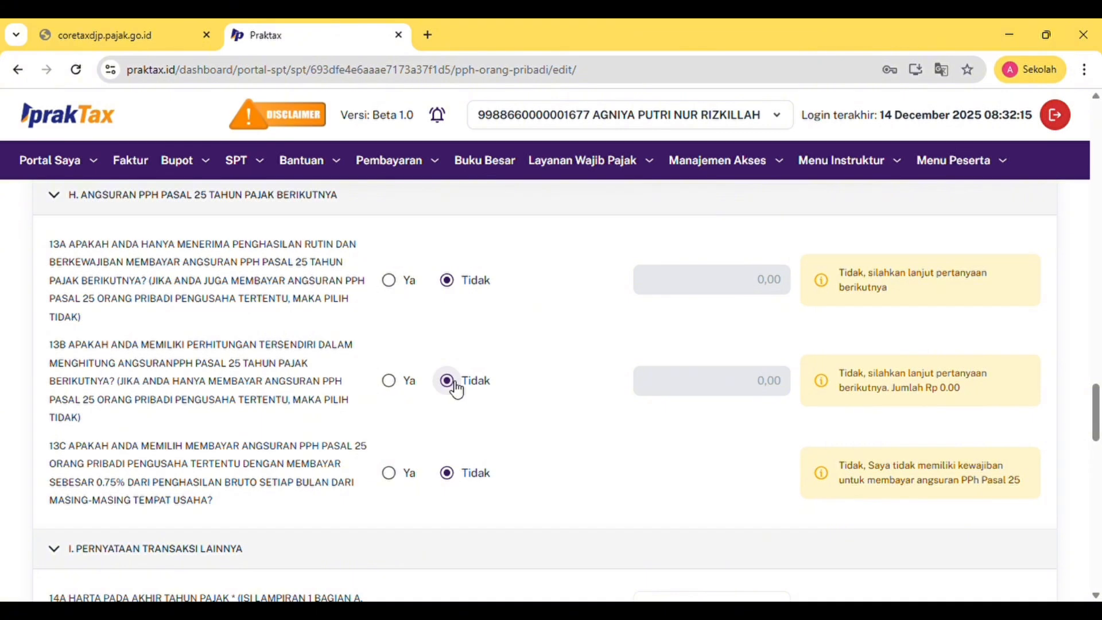
click(395, 476)
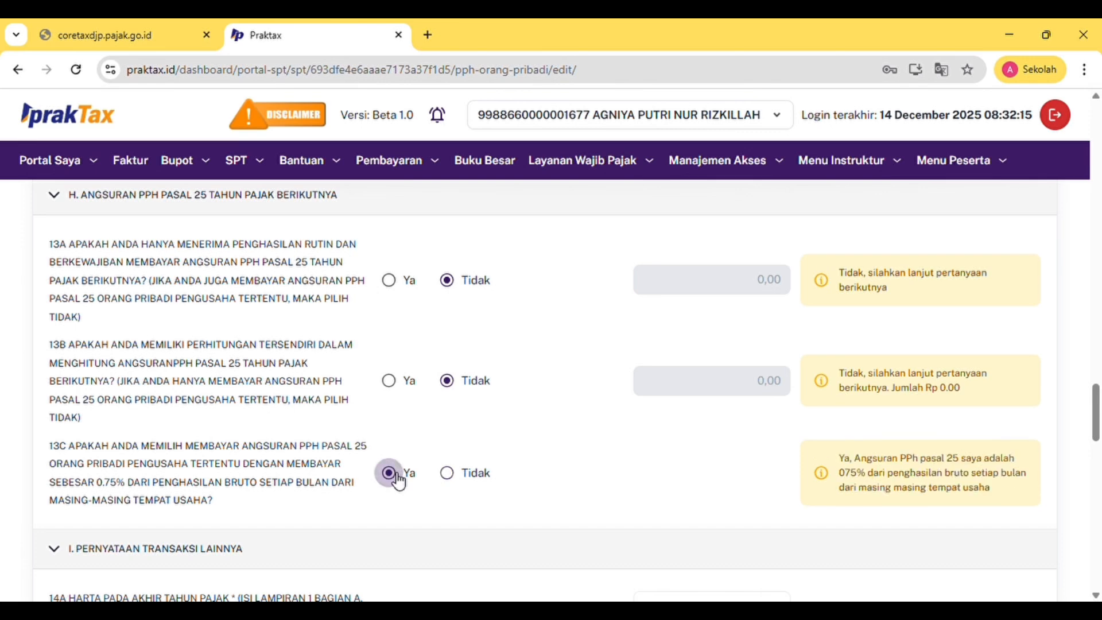
click(448, 472)
scroll(458, 484, down, 3)
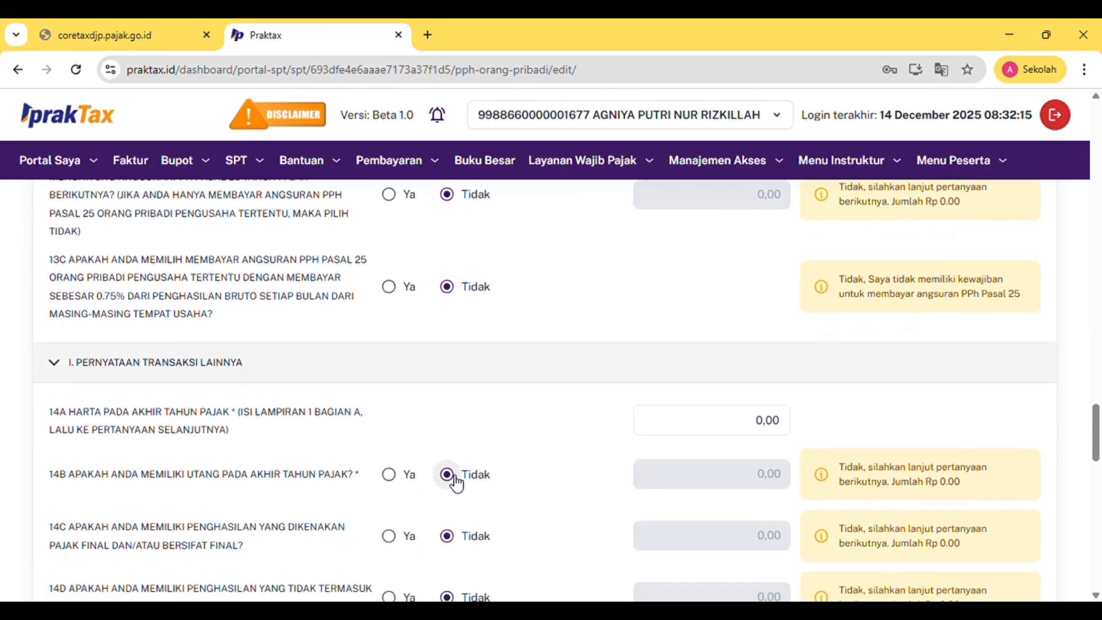
scroll(457, 485, down, 1)
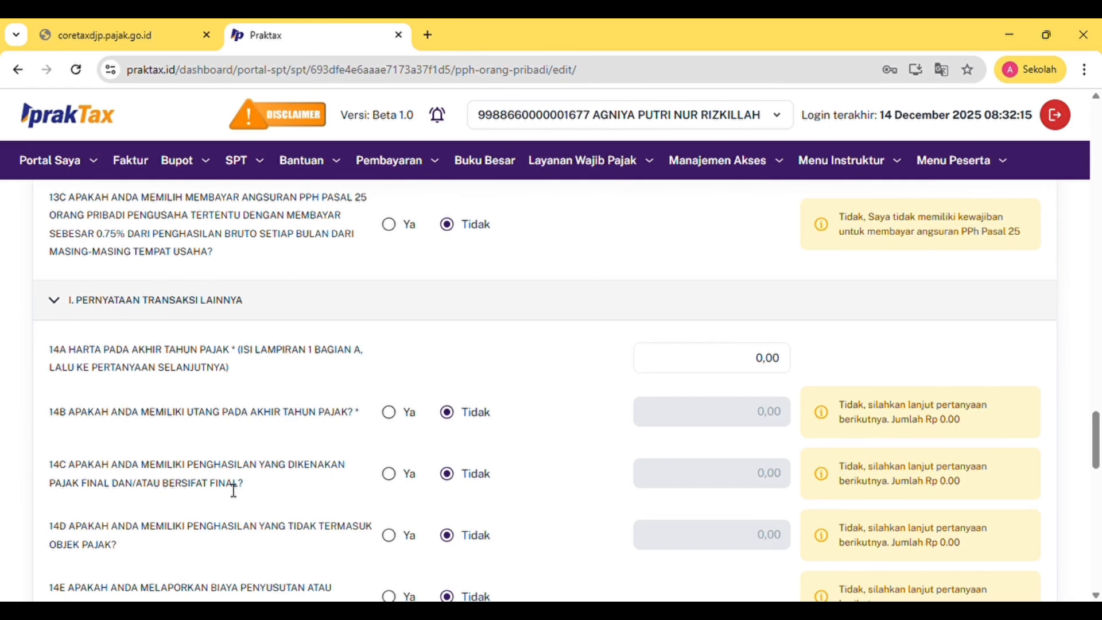
scroll(233, 490, down, 2)
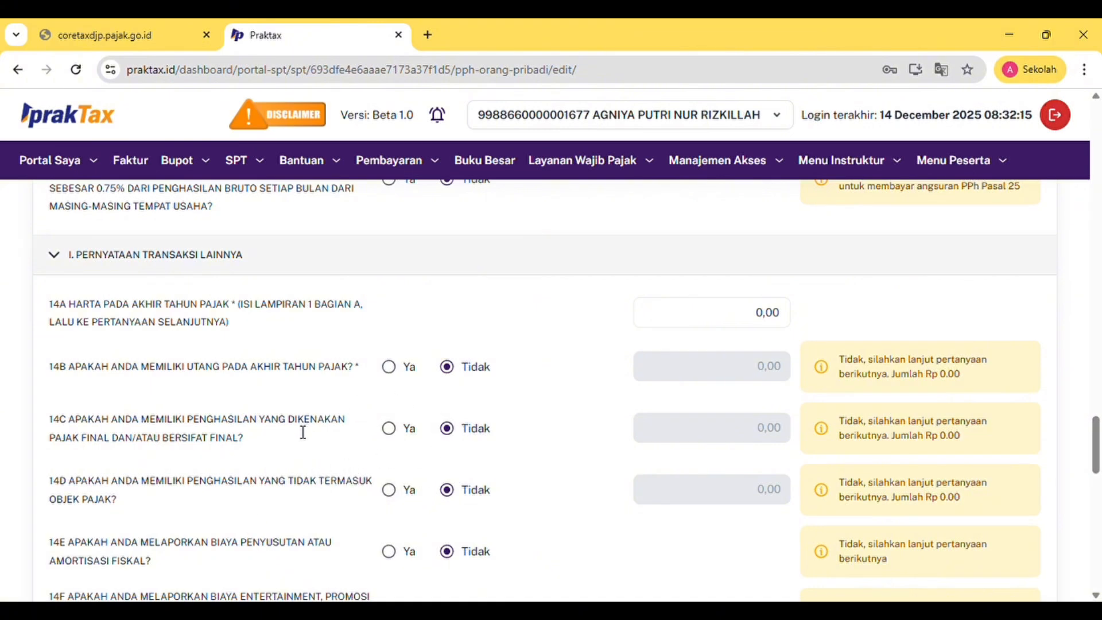
scroll(303, 432, down, 2)
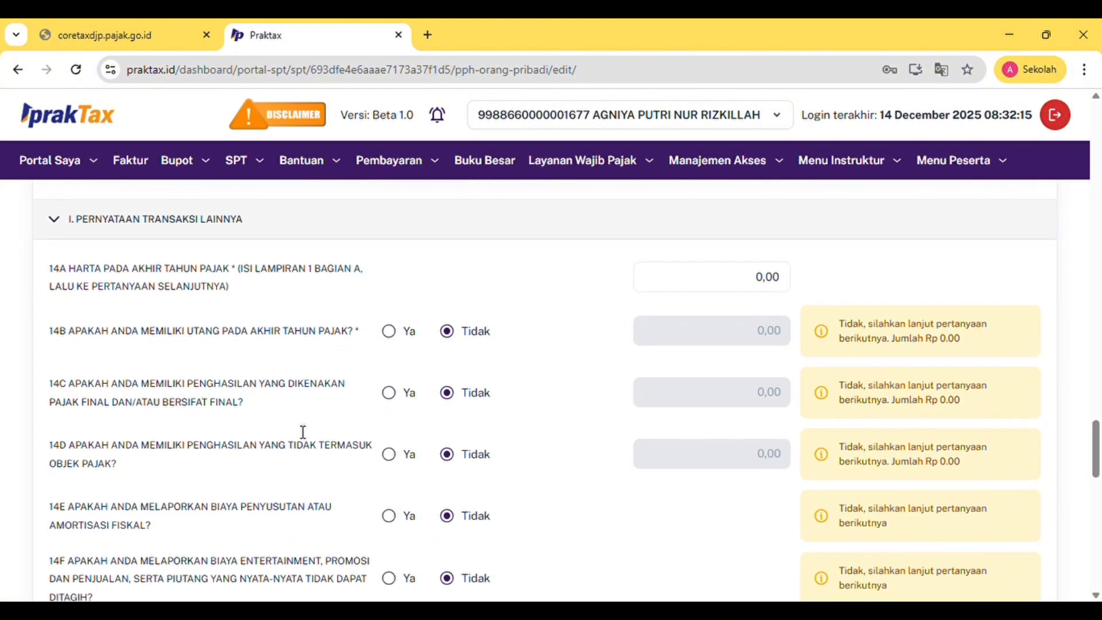
scroll(303, 432, down, 1)
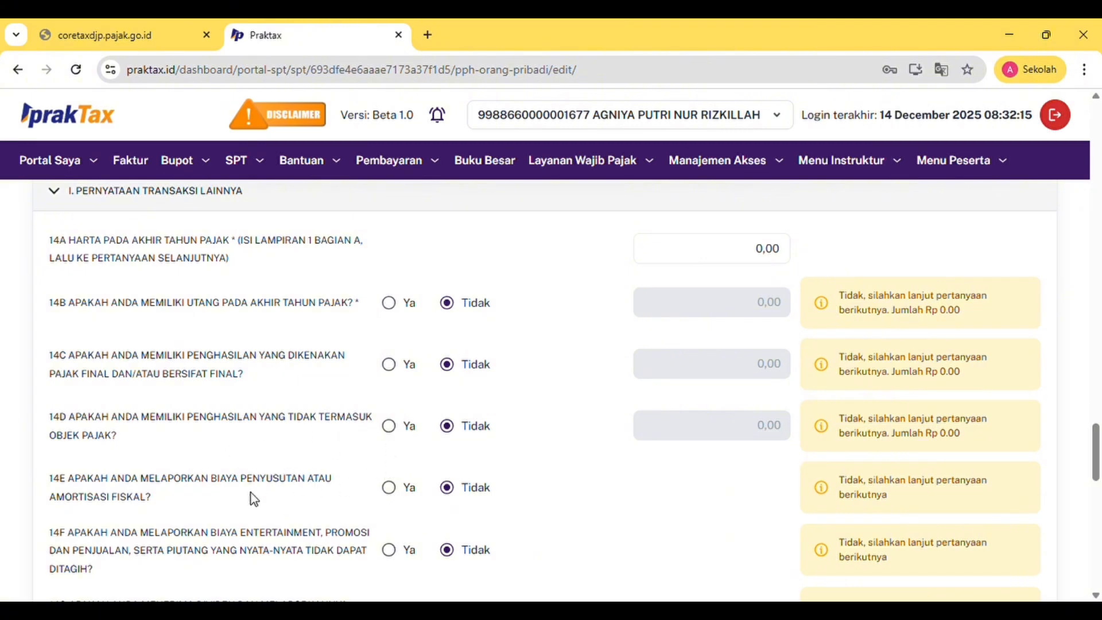
scroll(184, 493, down, 1)
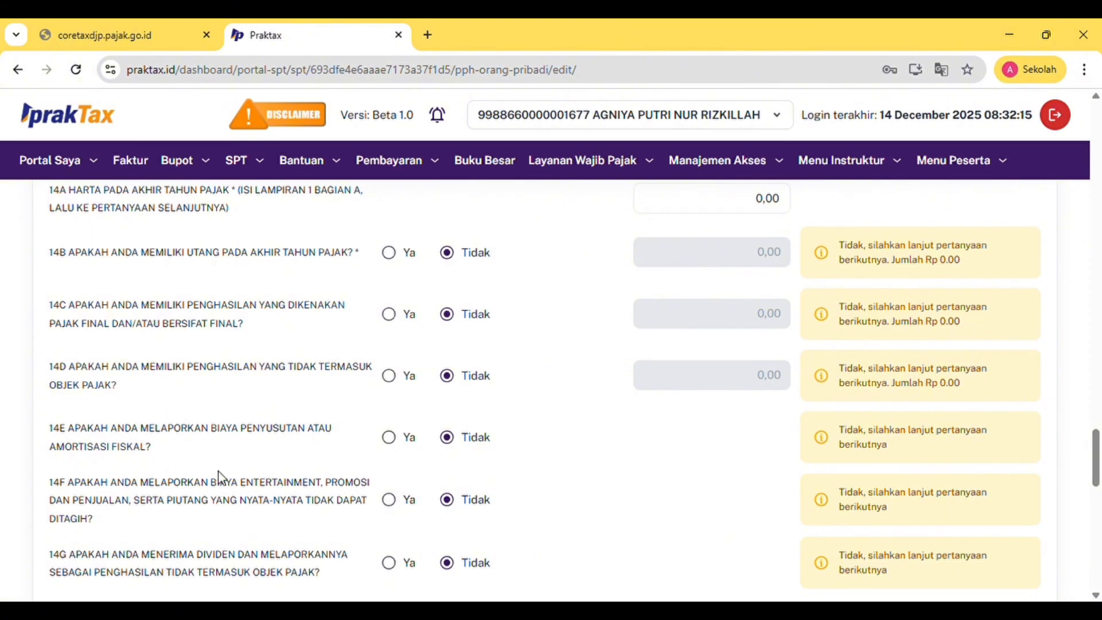
scroll(218, 505, down, 2)
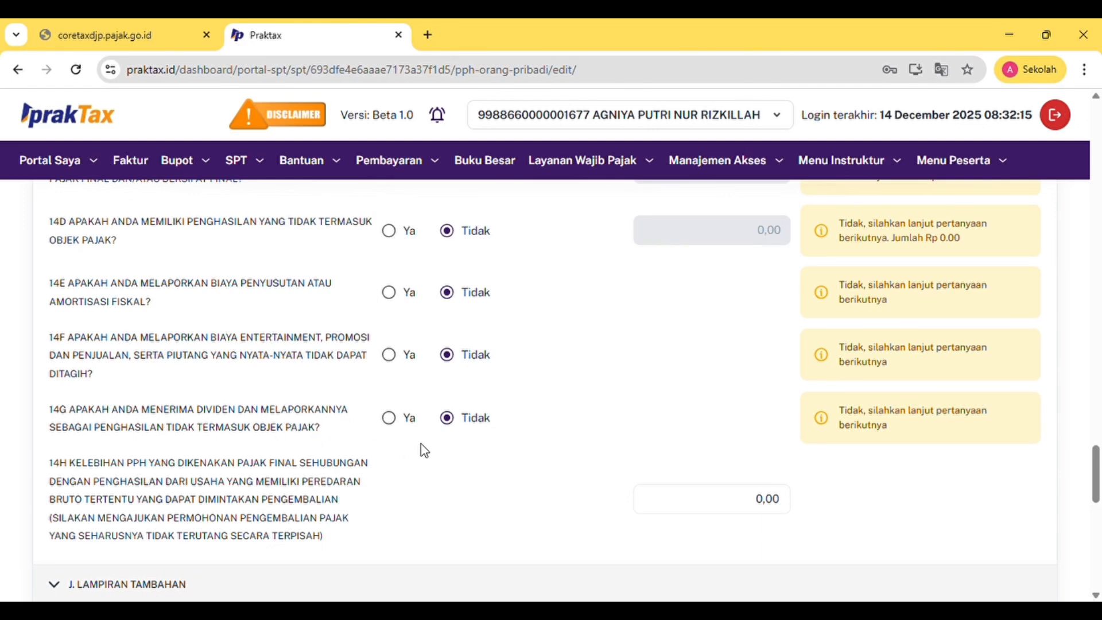
scroll(310, 464, down, 1)
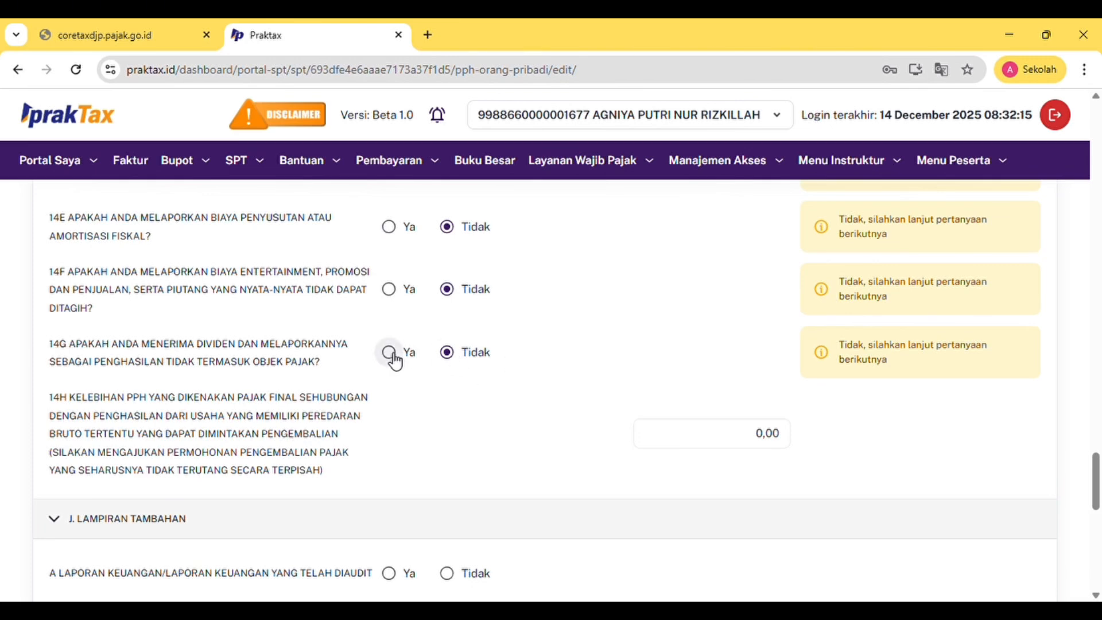
scroll(330, 407, down, 2)
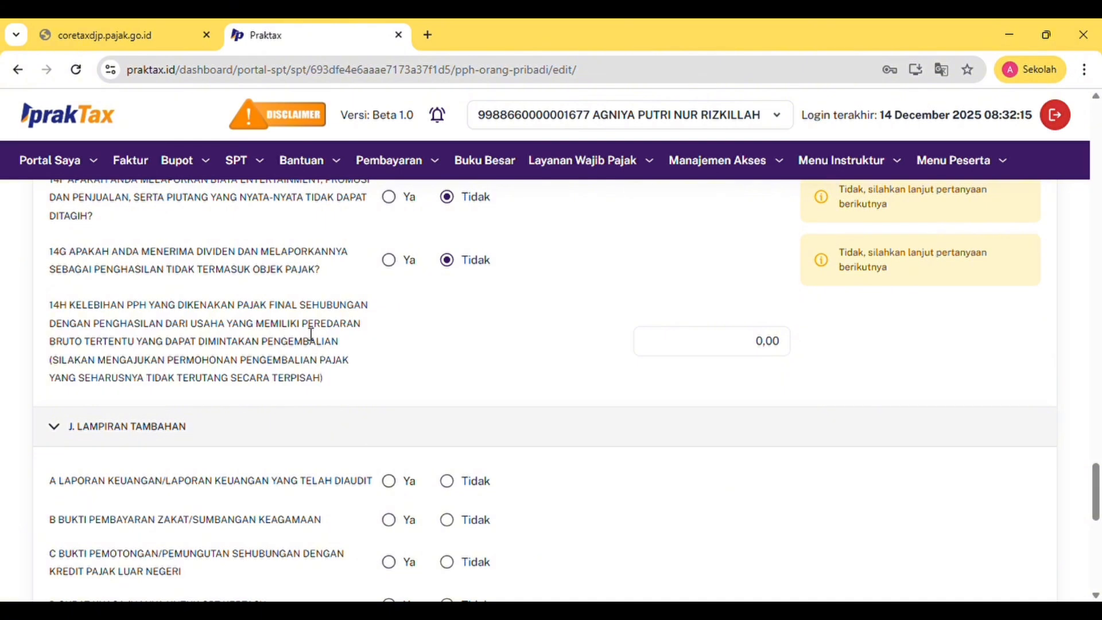
Mark all five Lampiran Tambahan items A–E as Tidak, not attached
scroll(310, 334, down, 3)
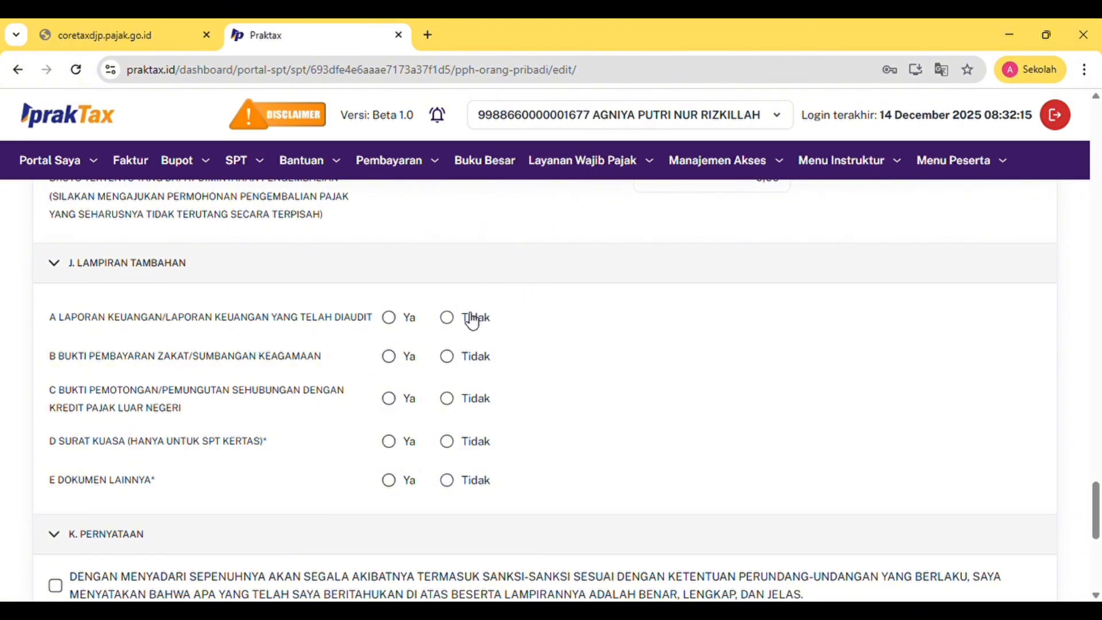
click(449, 319)
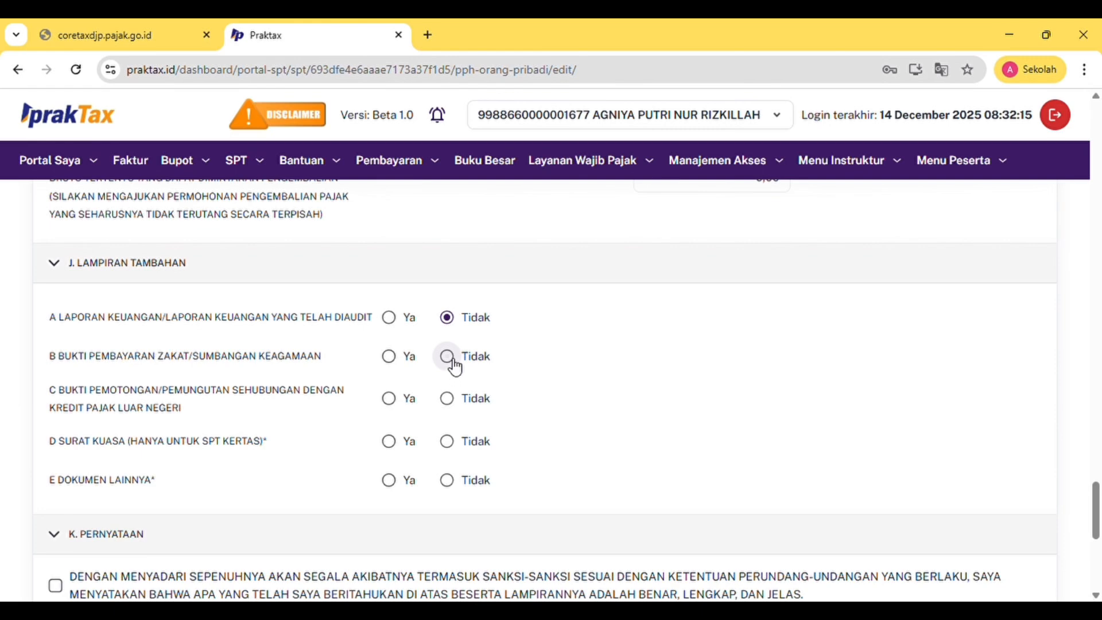
click(450, 366)
click(448, 402)
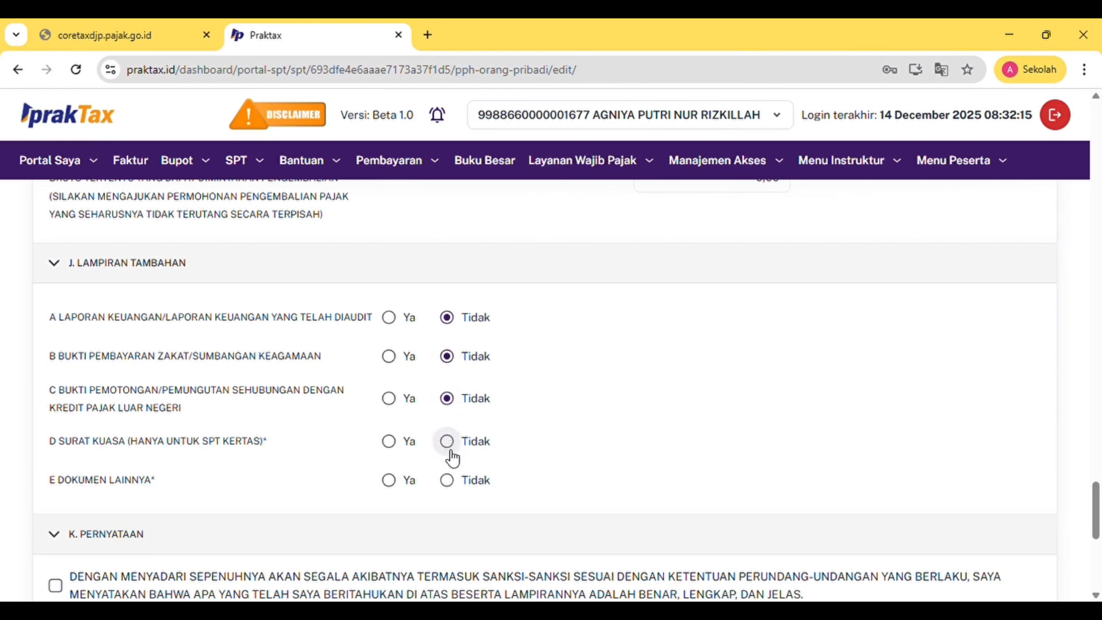
click(452, 452)
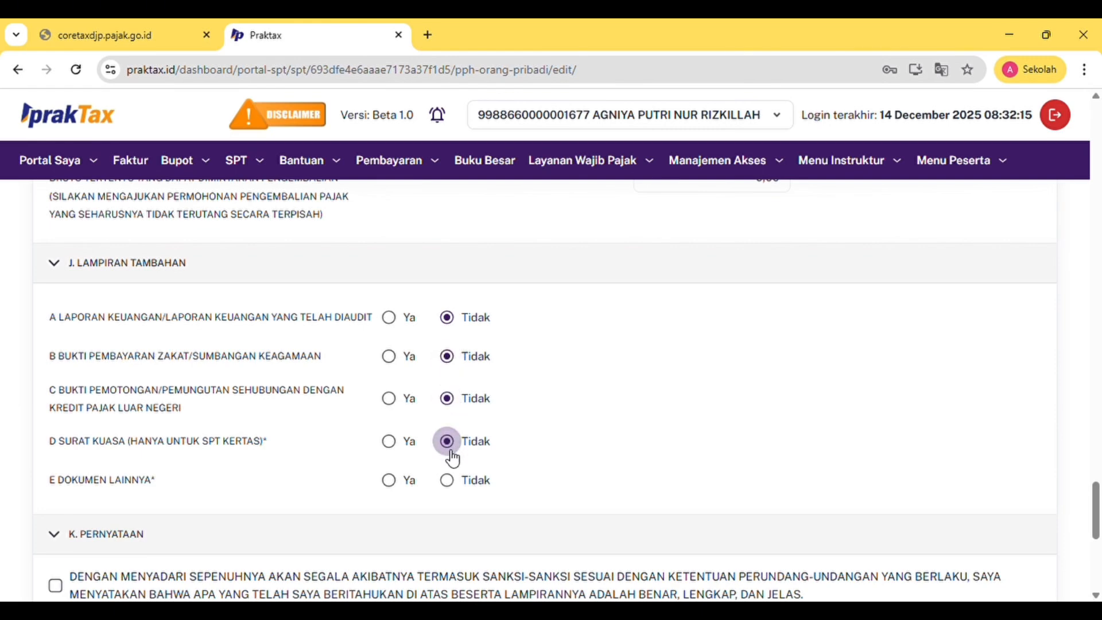
click(452, 487)
scroll(452, 492, down, 4)
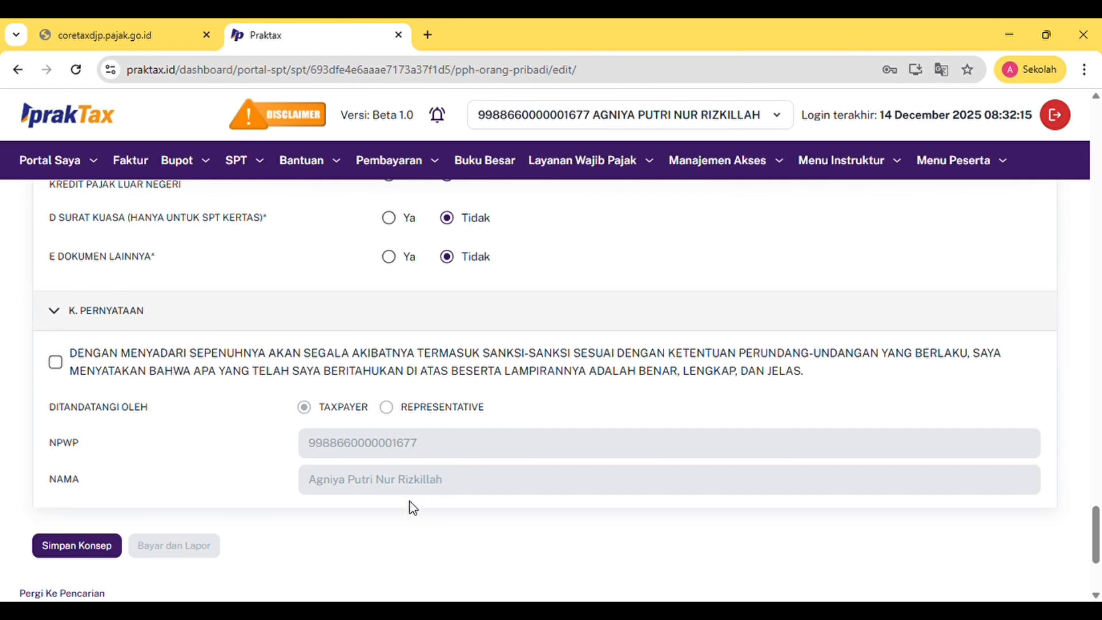
Tick the declaration statement, untick it, then tick it again to enable submission
click(58, 363)
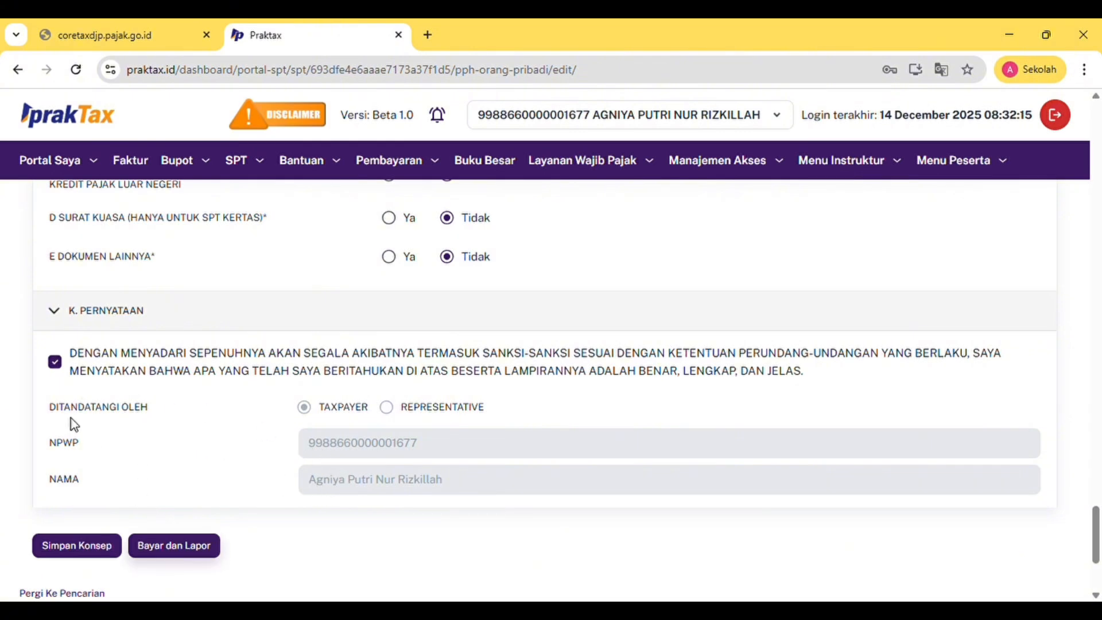
click(55, 361)
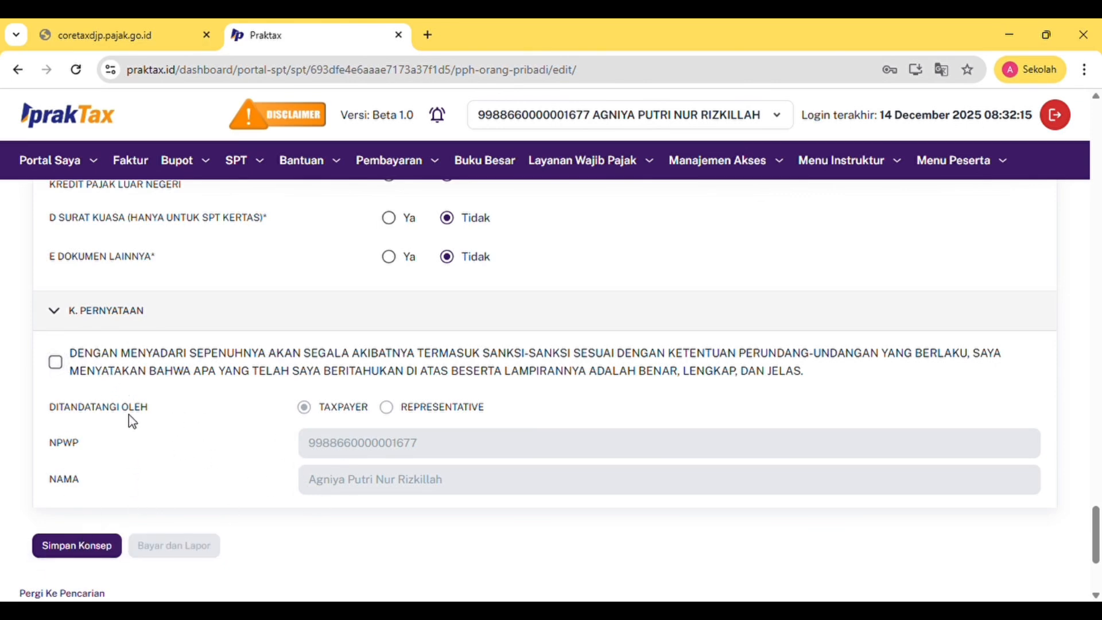
click(55, 361)
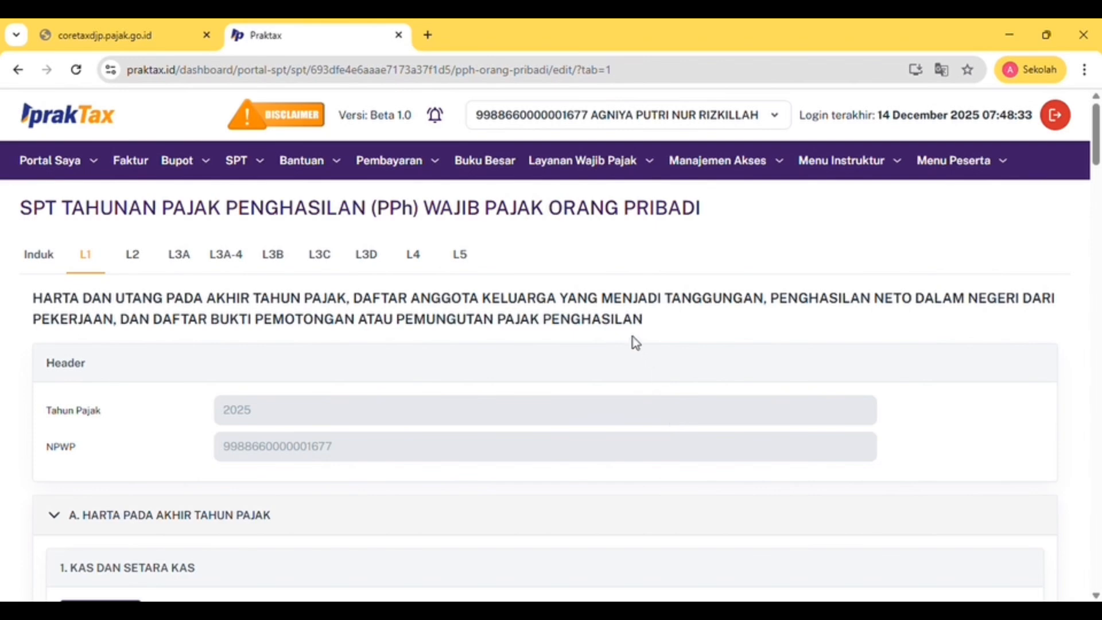
scroll(212, 400, down, 1)
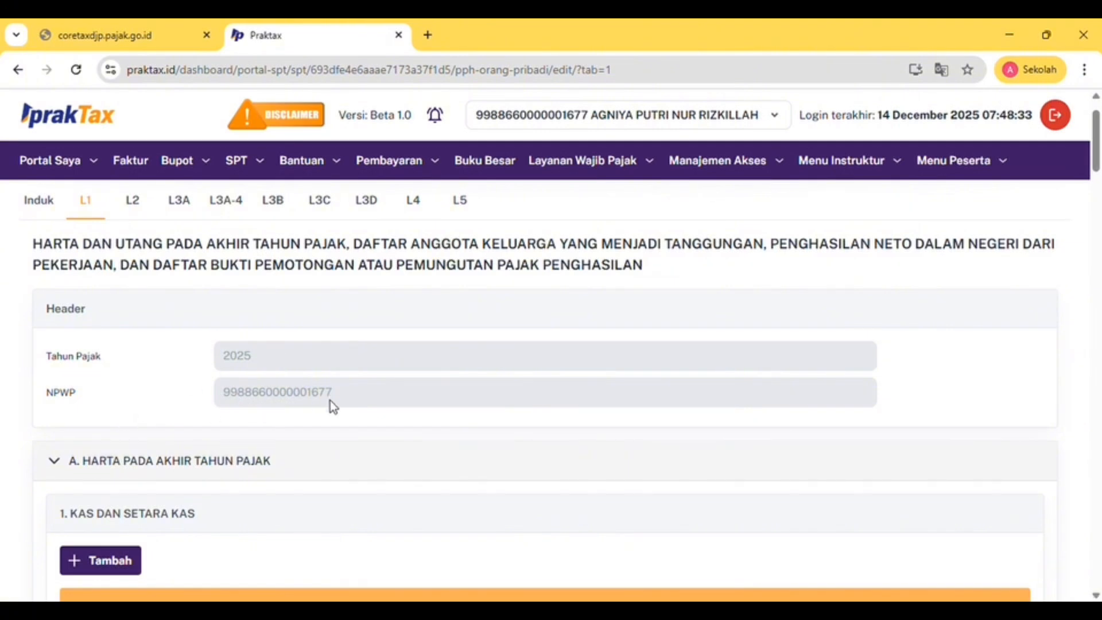
scroll(329, 401, down, 2)
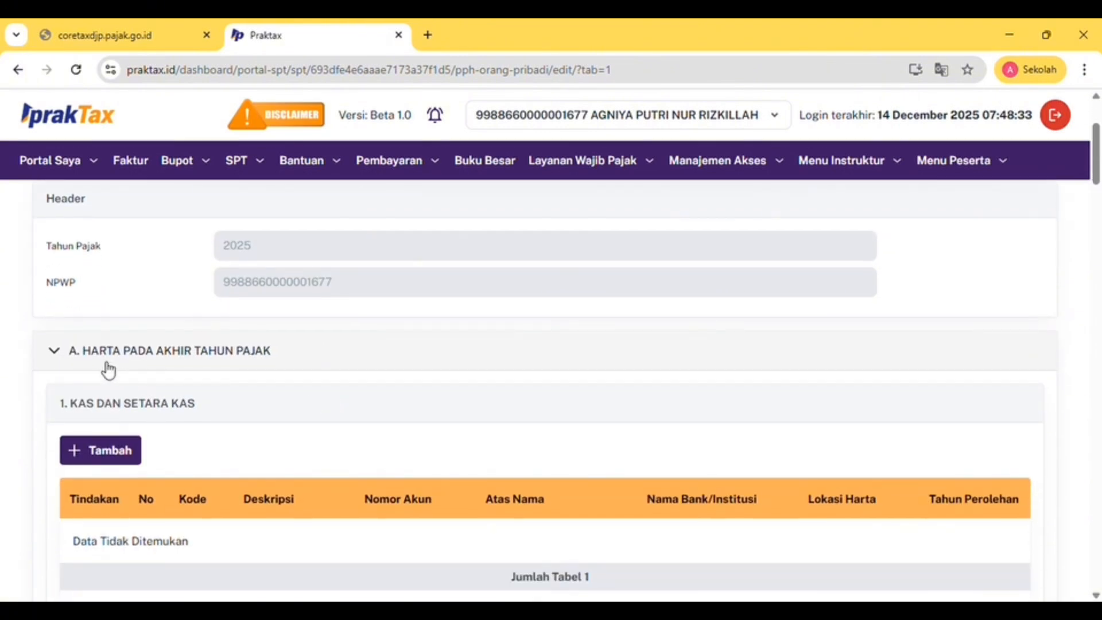
scroll(301, 366, down, 2)
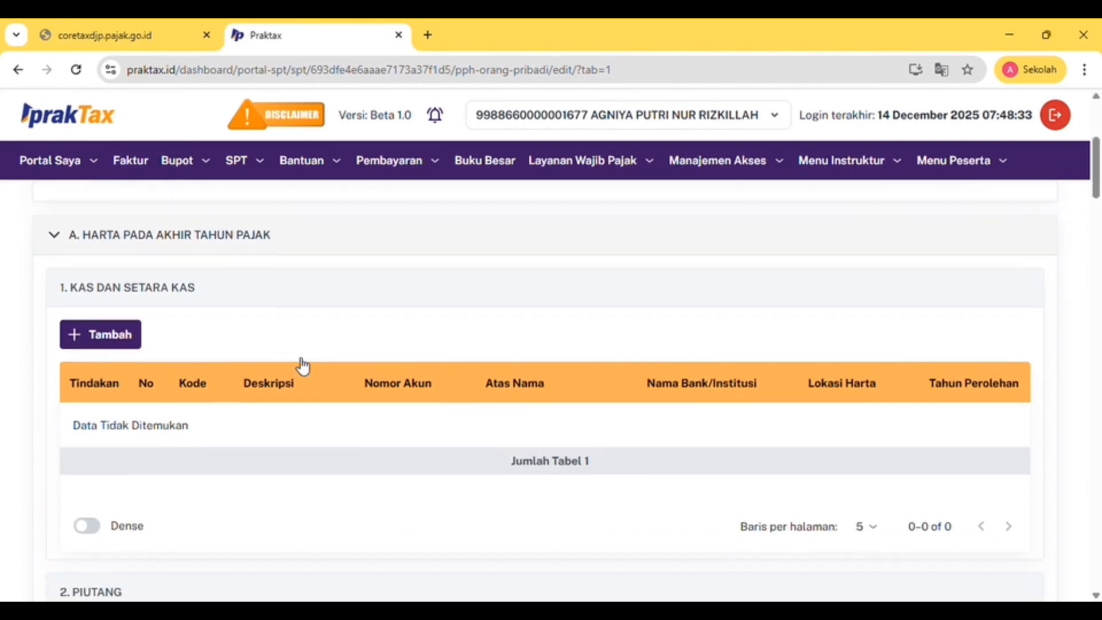
scroll(165, 305, down, 7)
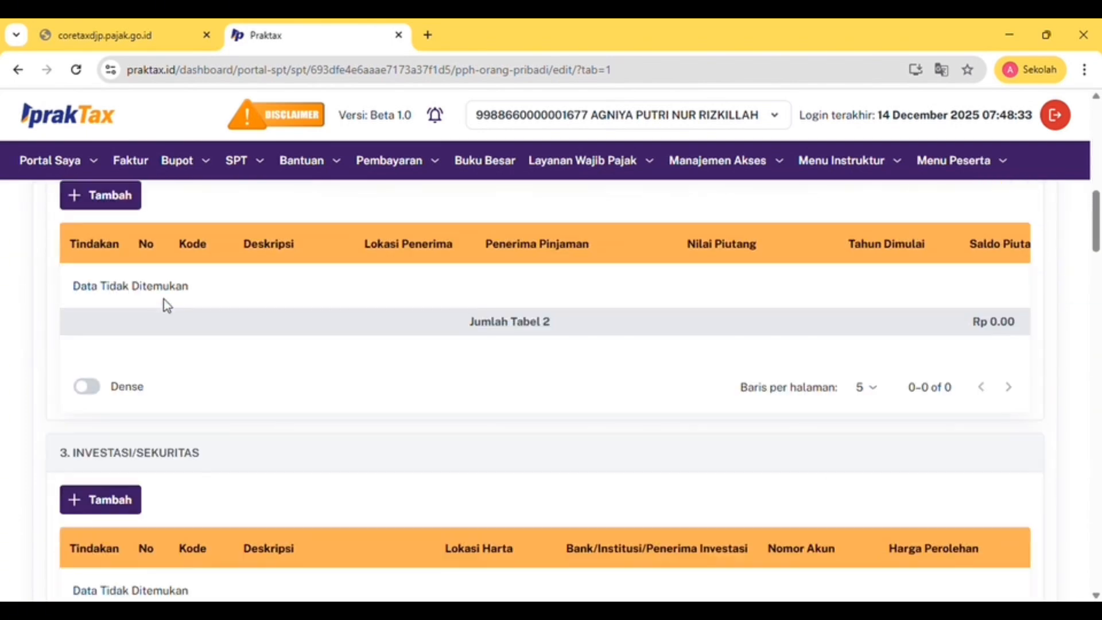
scroll(167, 304, down, 10)
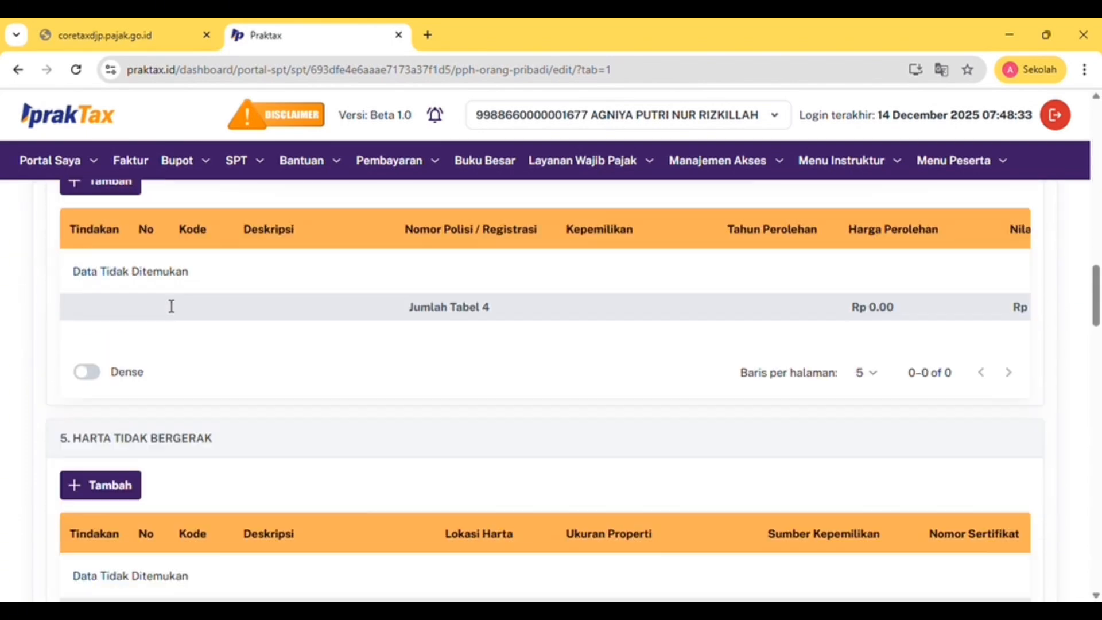
scroll(171, 306, down, 10)
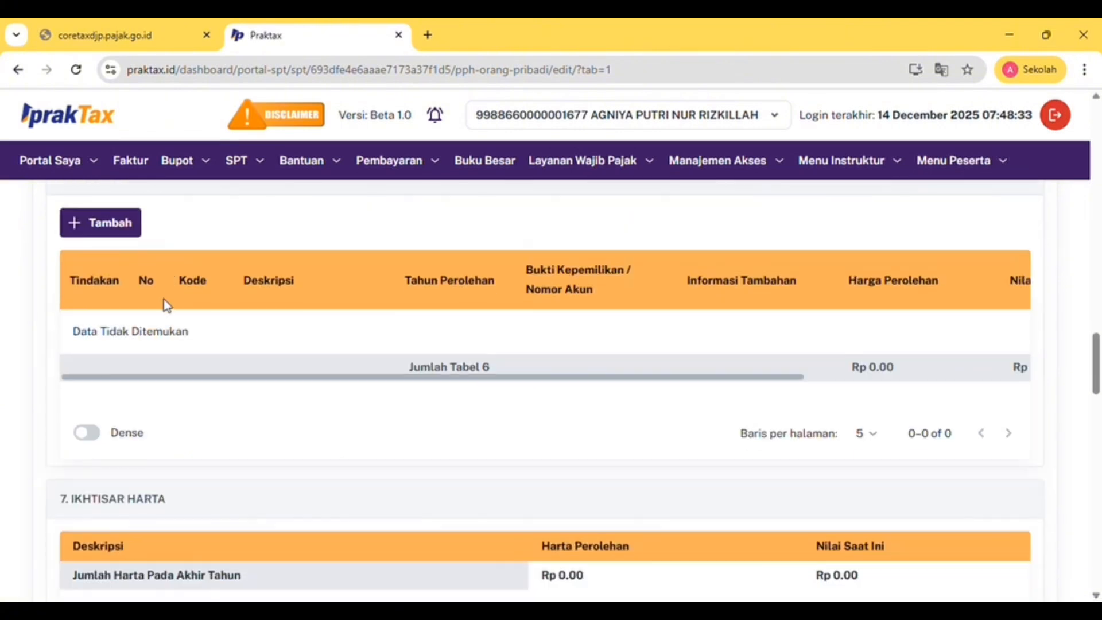
scroll(167, 305, down, 7)
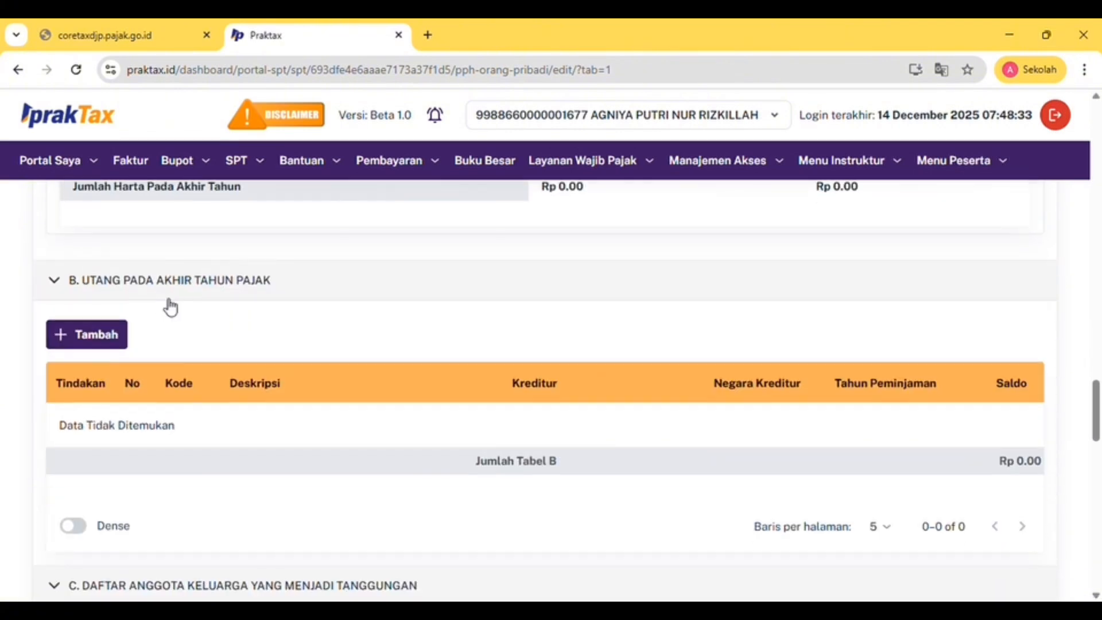
scroll(189, 297, down, 1)
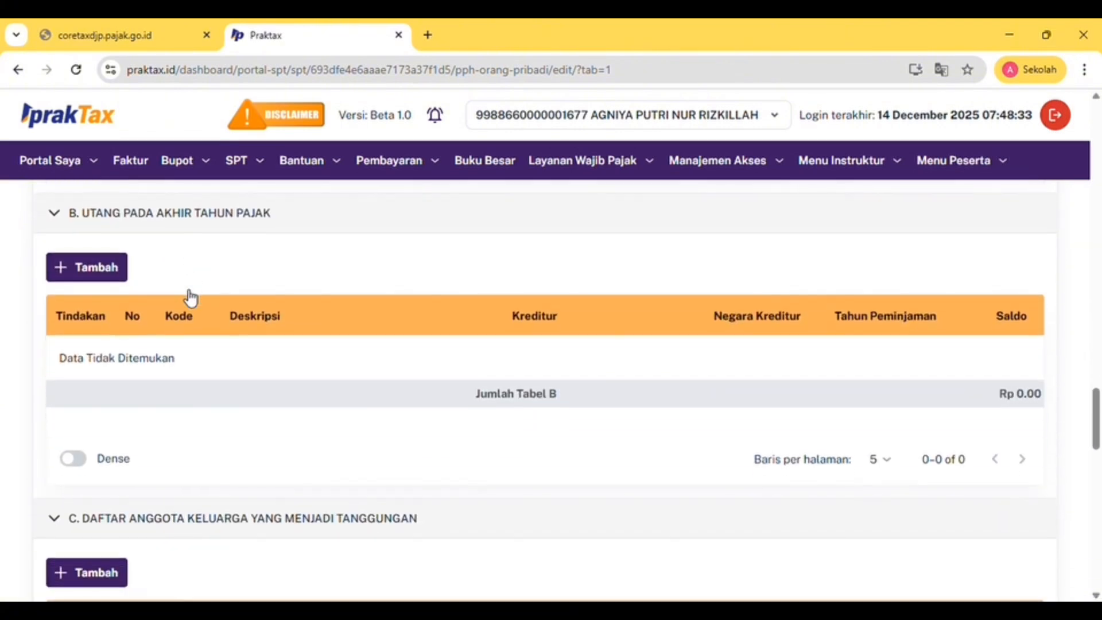
scroll(189, 296, down, 5)
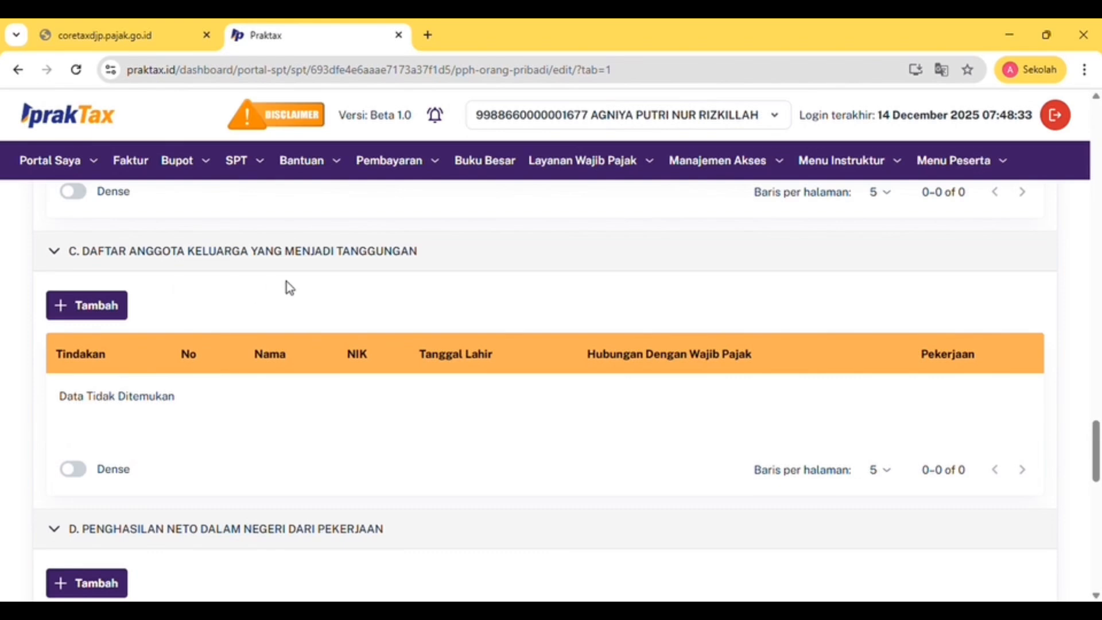
scroll(287, 282, down, 4)
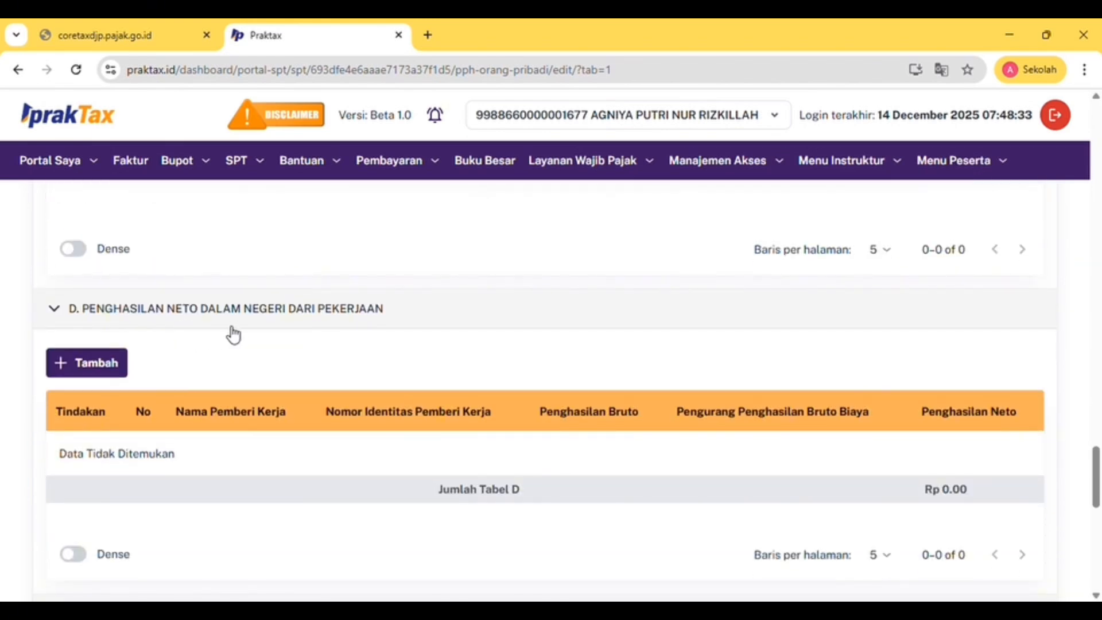
scroll(250, 334, down, 3)
scroll(251, 334, down, 3)
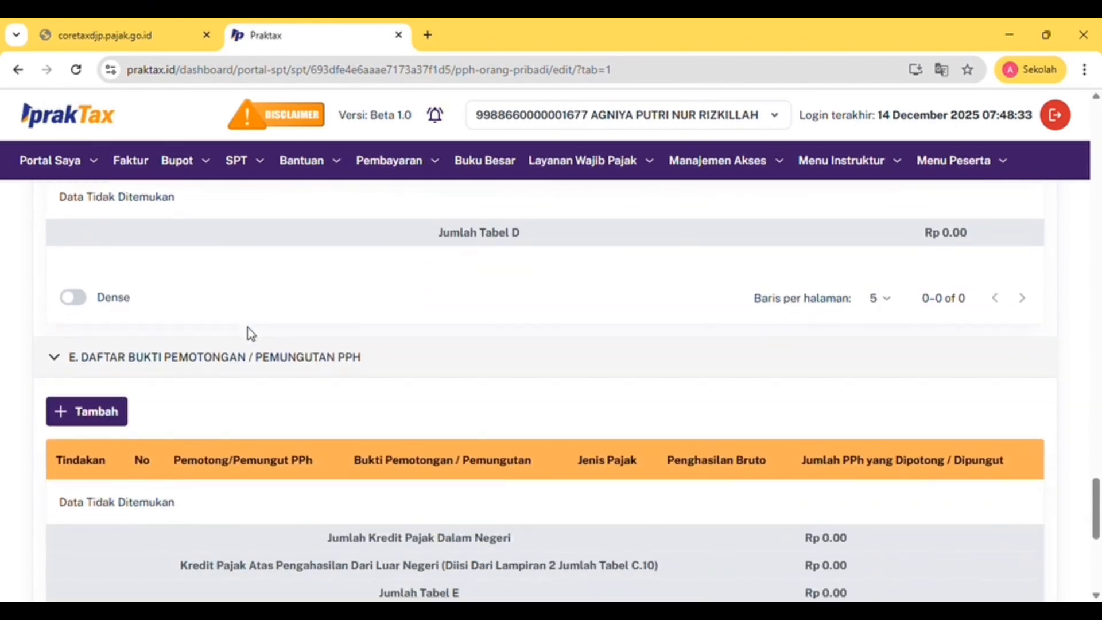
scroll(256, 292, up, 20)
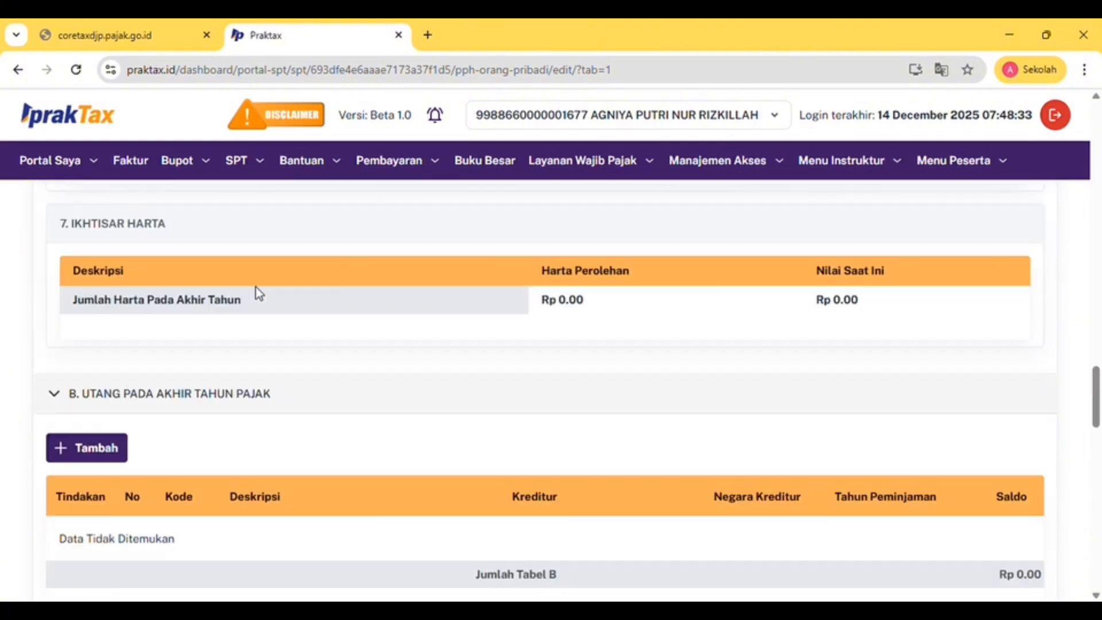
scroll(166, 544, down, 10)
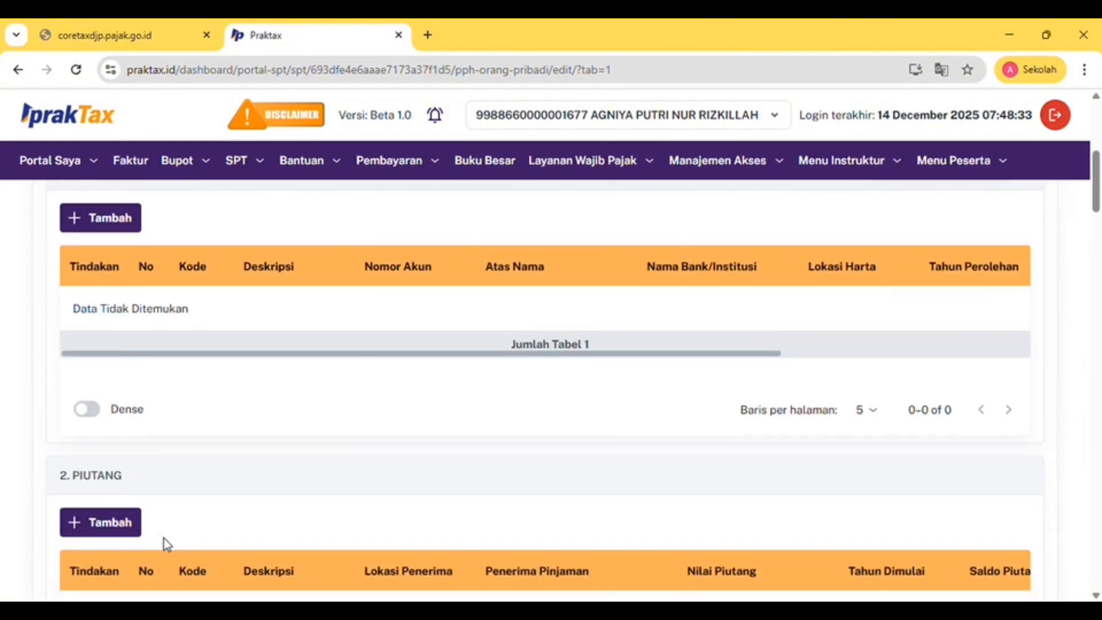
scroll(166, 544, up, 6)
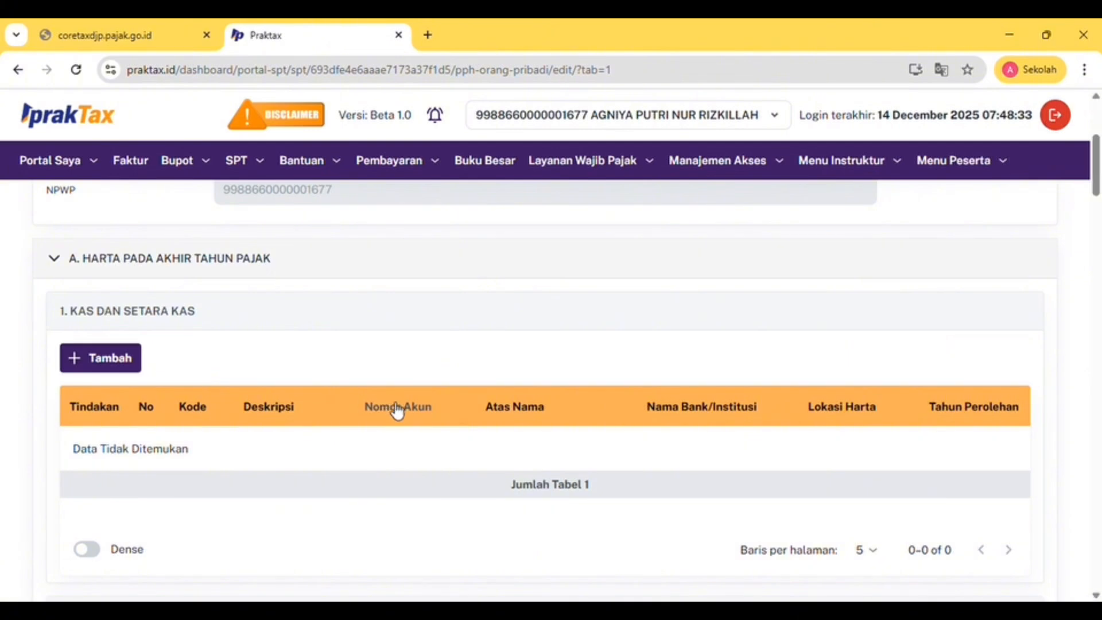
scroll(401, 422, down, 2)
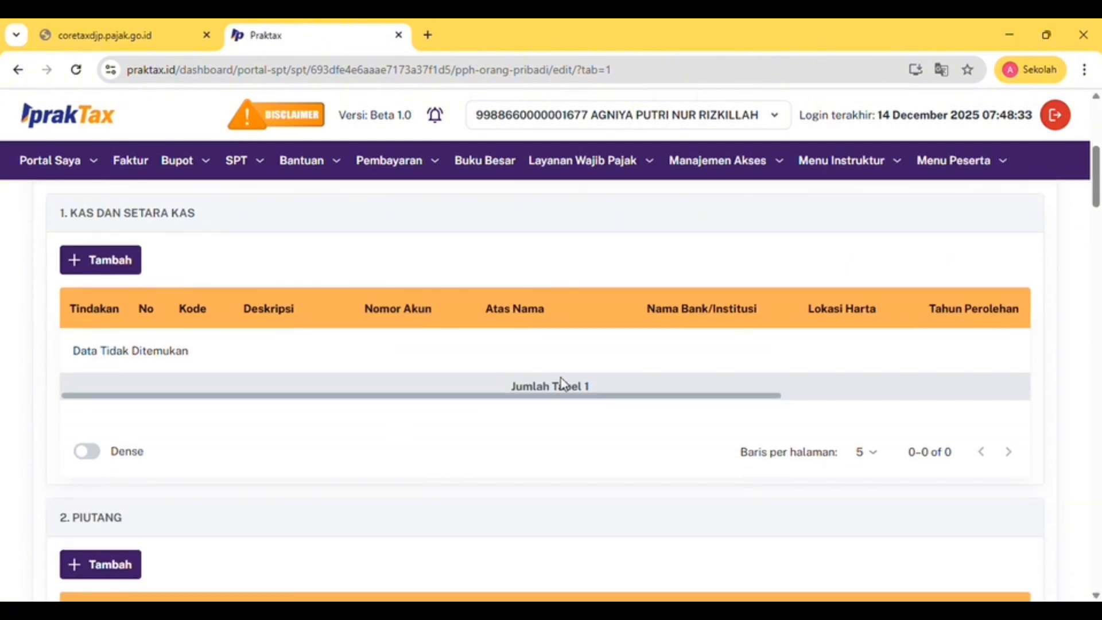
scroll(561, 384, down, 3)
scroll(560, 381, down, 1)
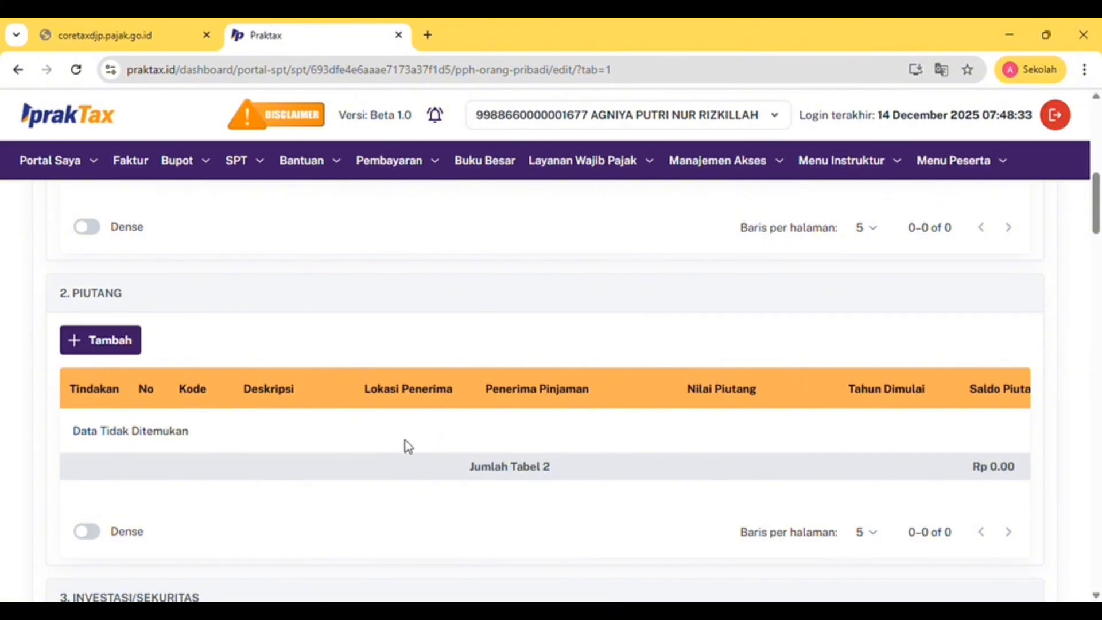
scroll(465, 437, down, 5)
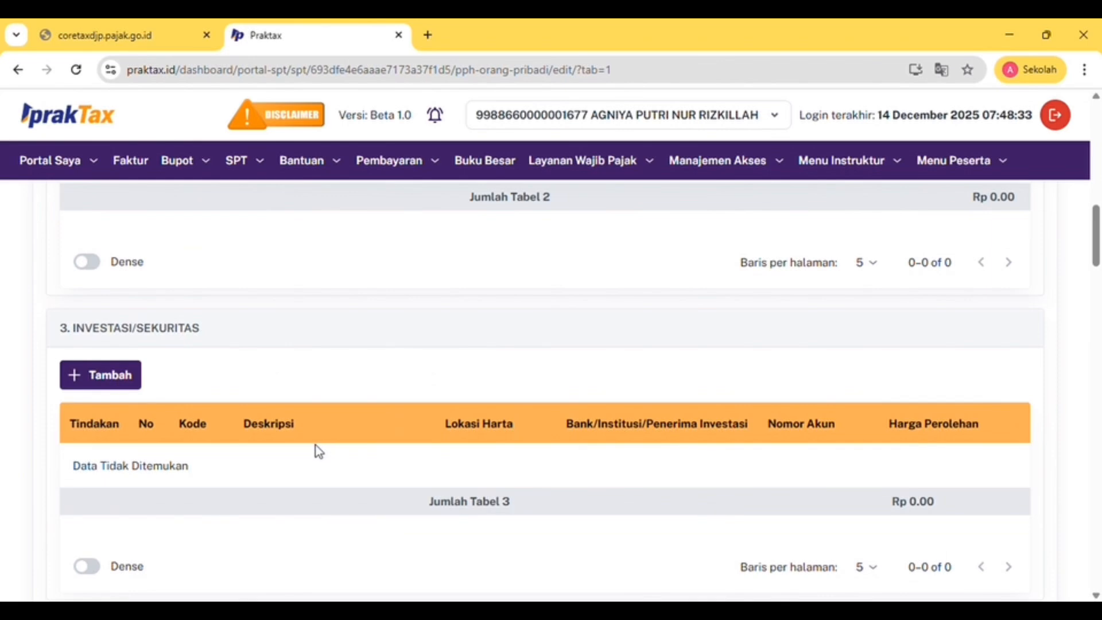
scroll(319, 451, down, 1)
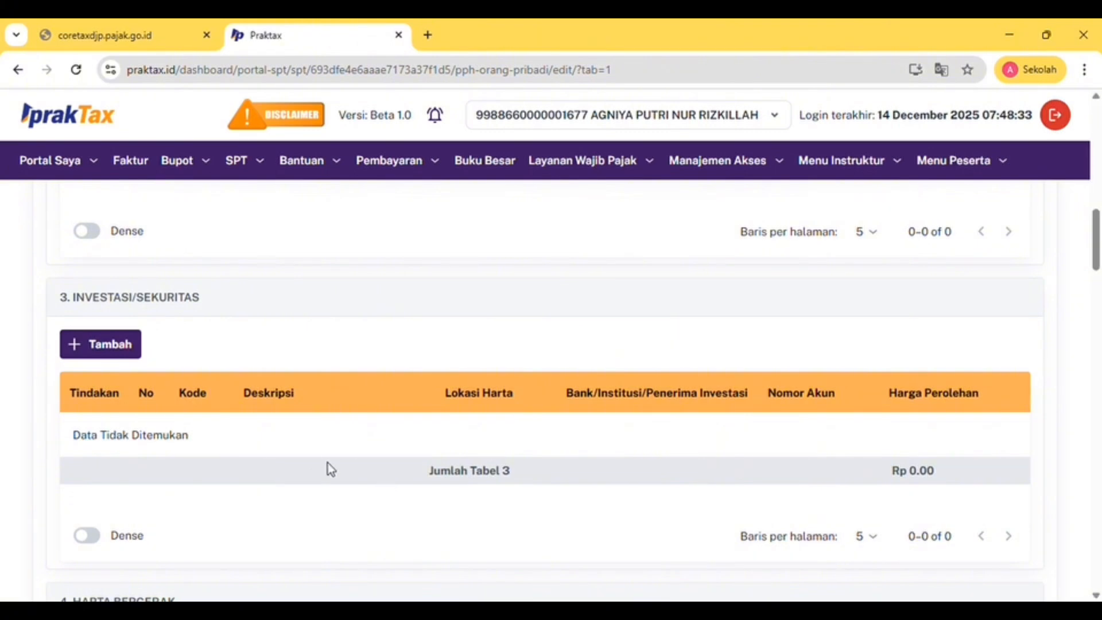
scroll(468, 436, down, 5)
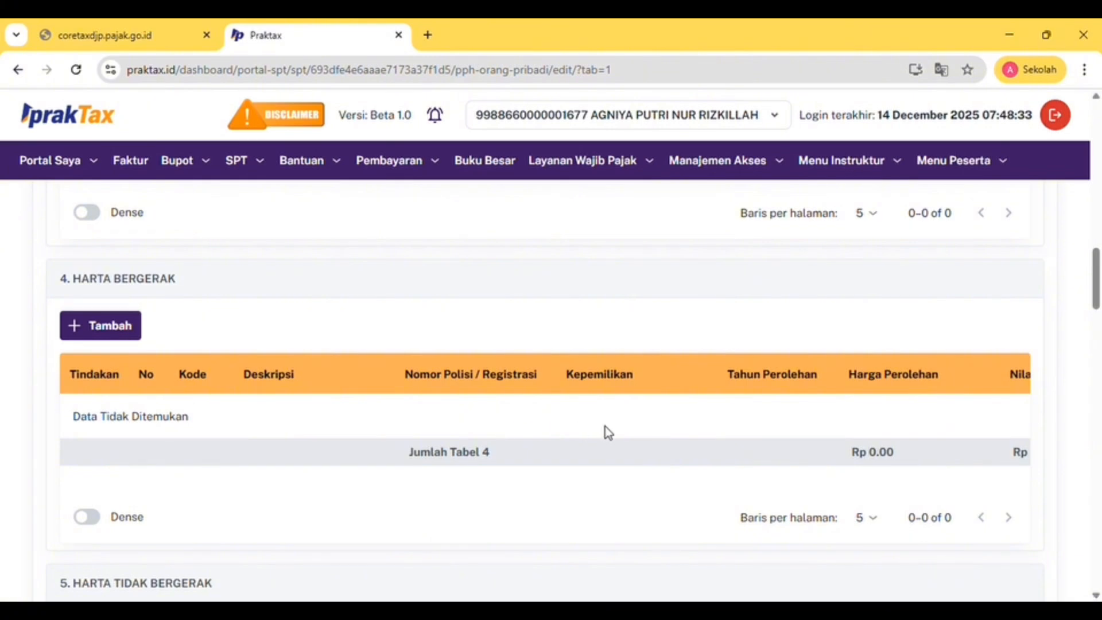
scroll(607, 426, right, 5)
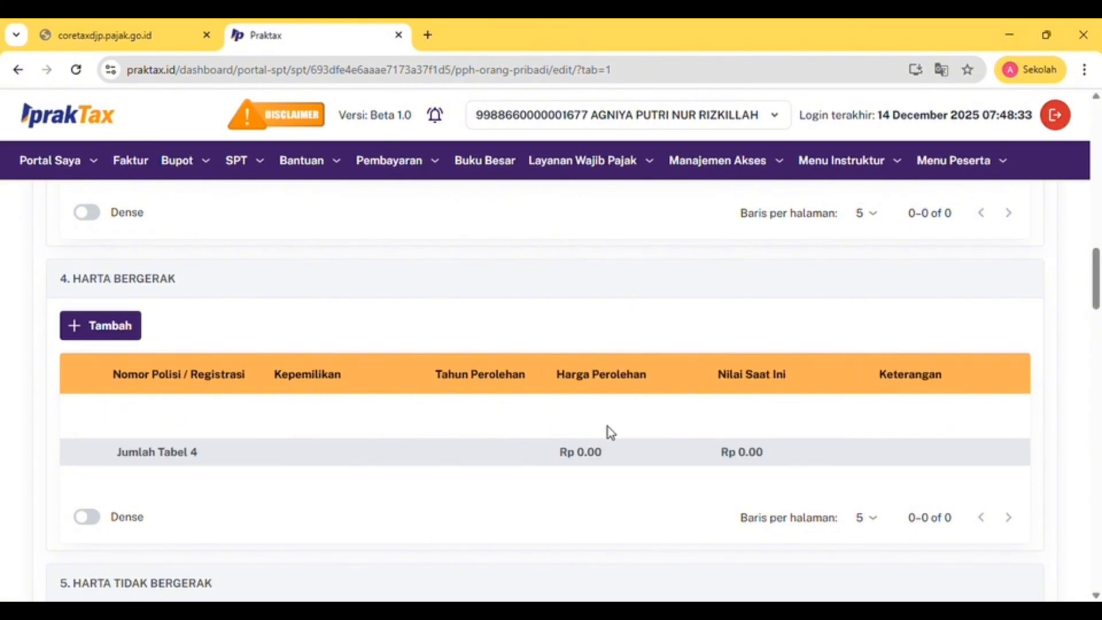
scroll(608, 425, left, 5)
scroll(608, 426, down, 1)
scroll(610, 431, down, 6)
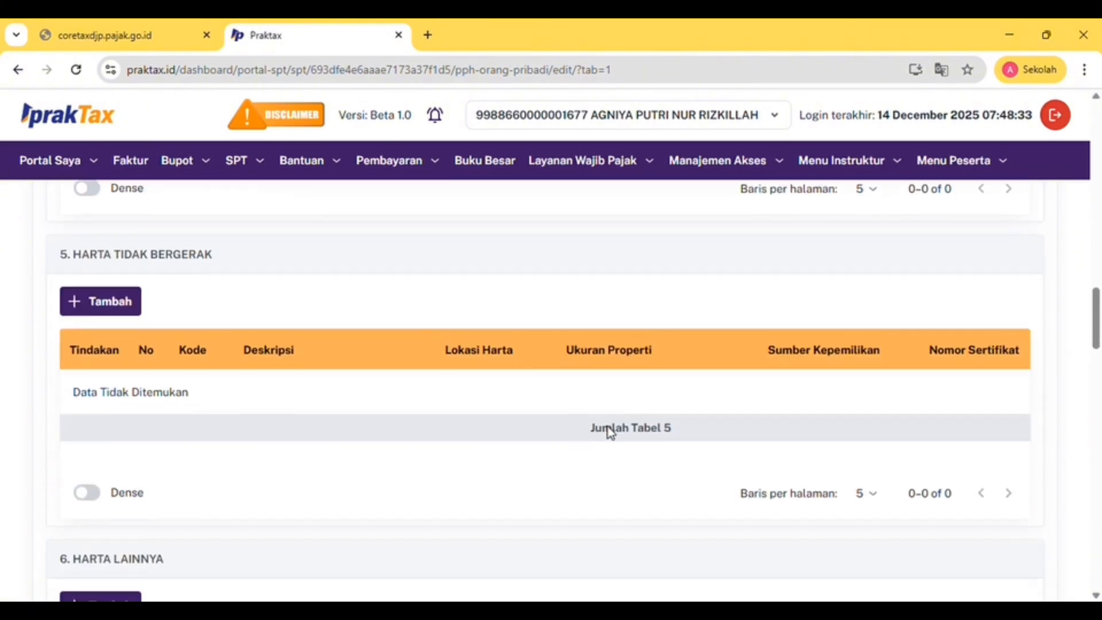
scroll(608, 426, down, 6)
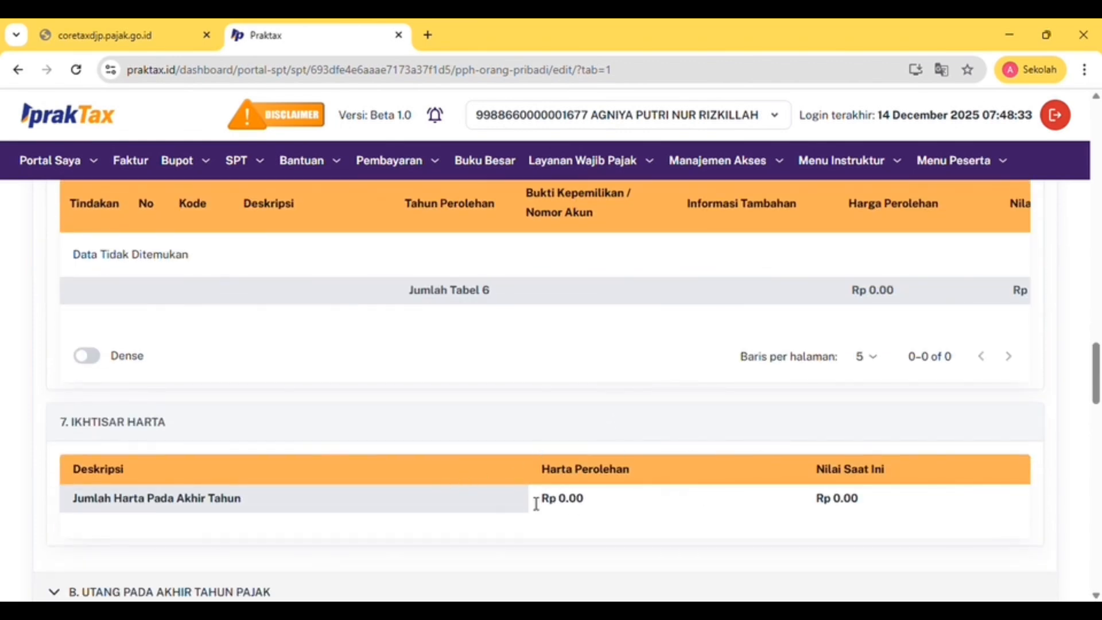
scroll(677, 478, down, 5)
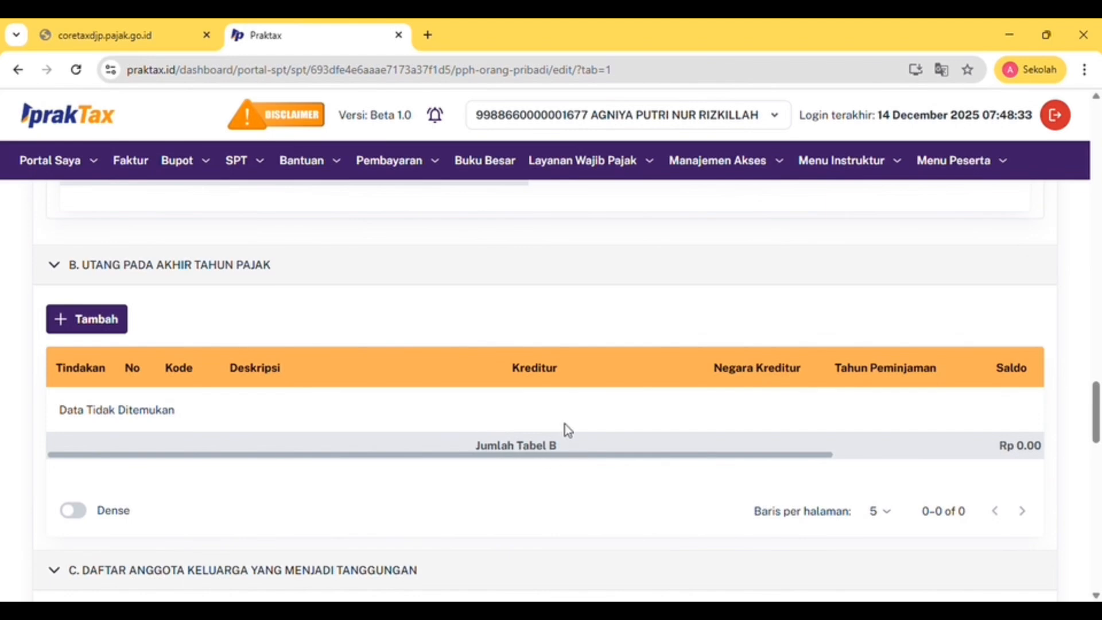
scroll(470, 432, right, 5)
scroll(470, 432, down, 3)
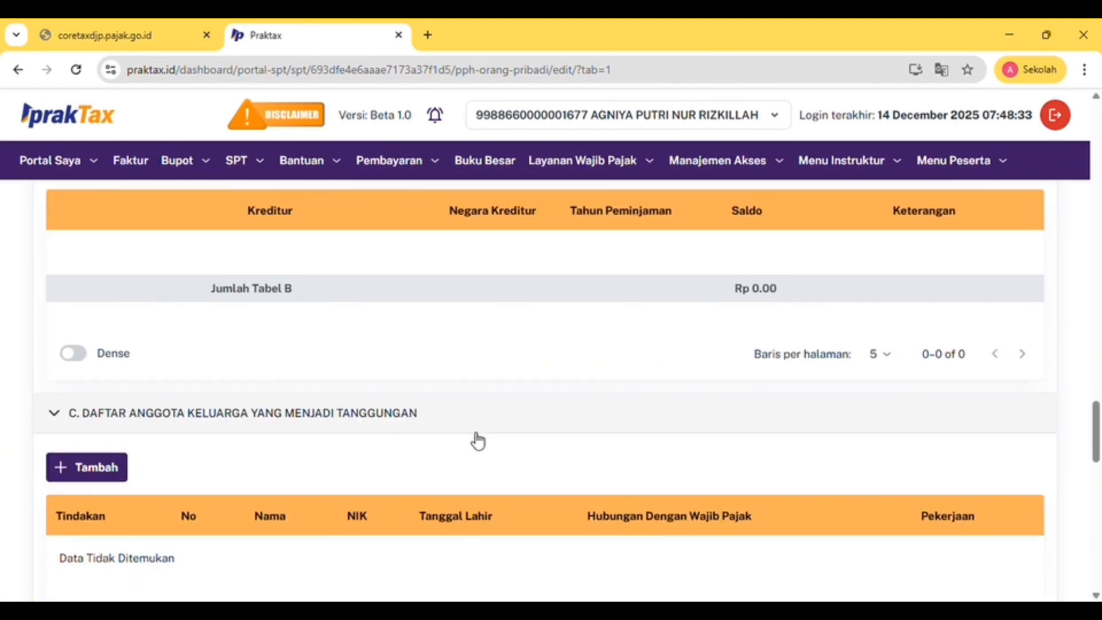
scroll(477, 440, down, 2)
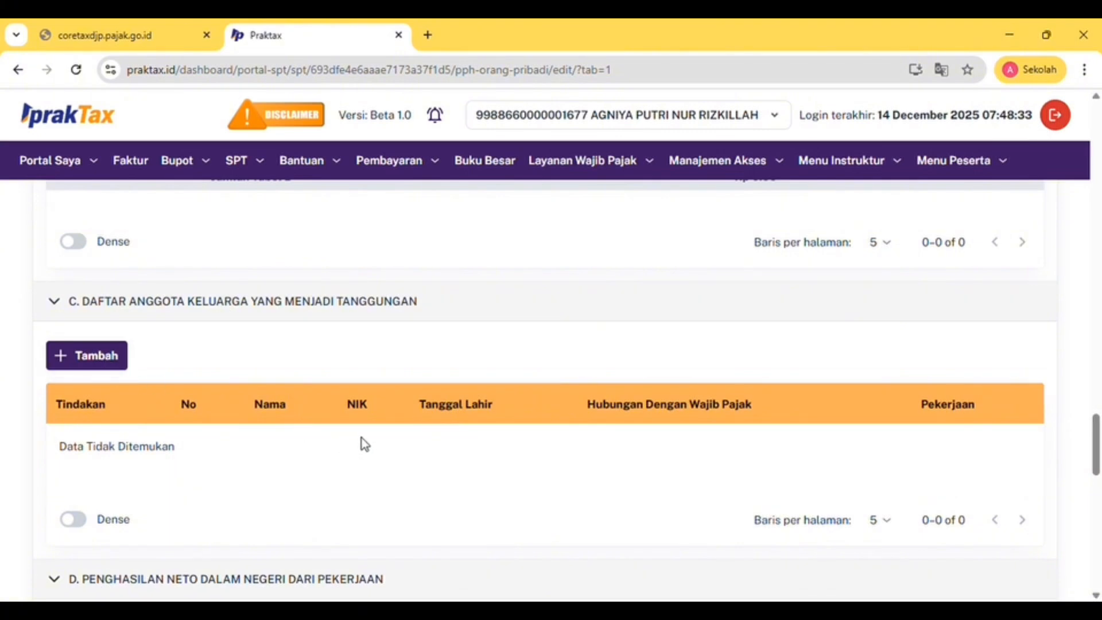
scroll(364, 444, down, 1)
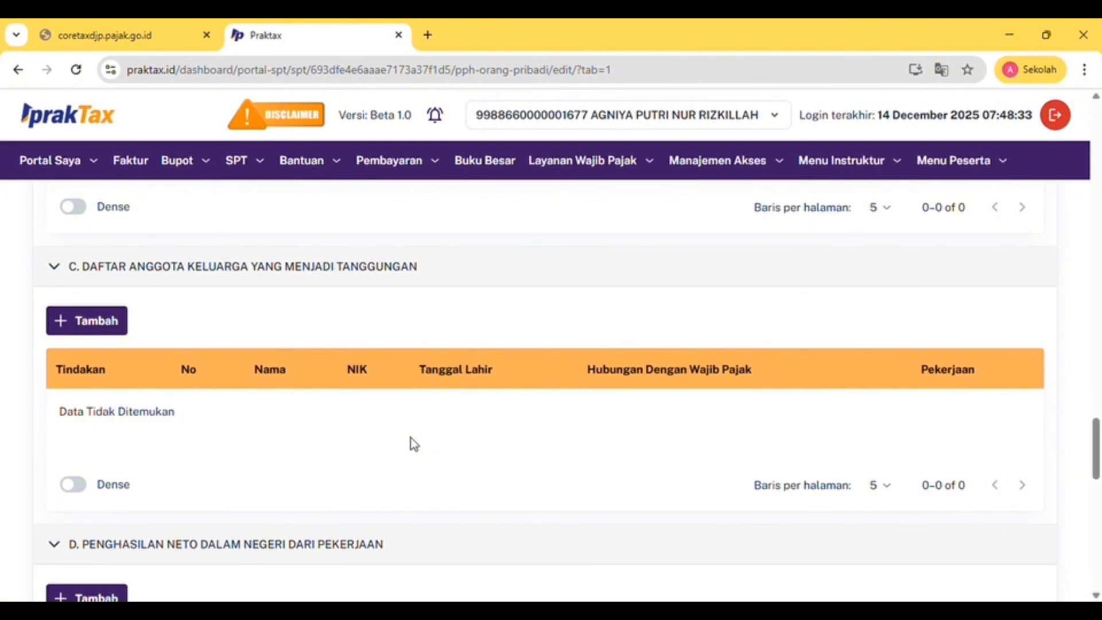
scroll(411, 438, down, 4)
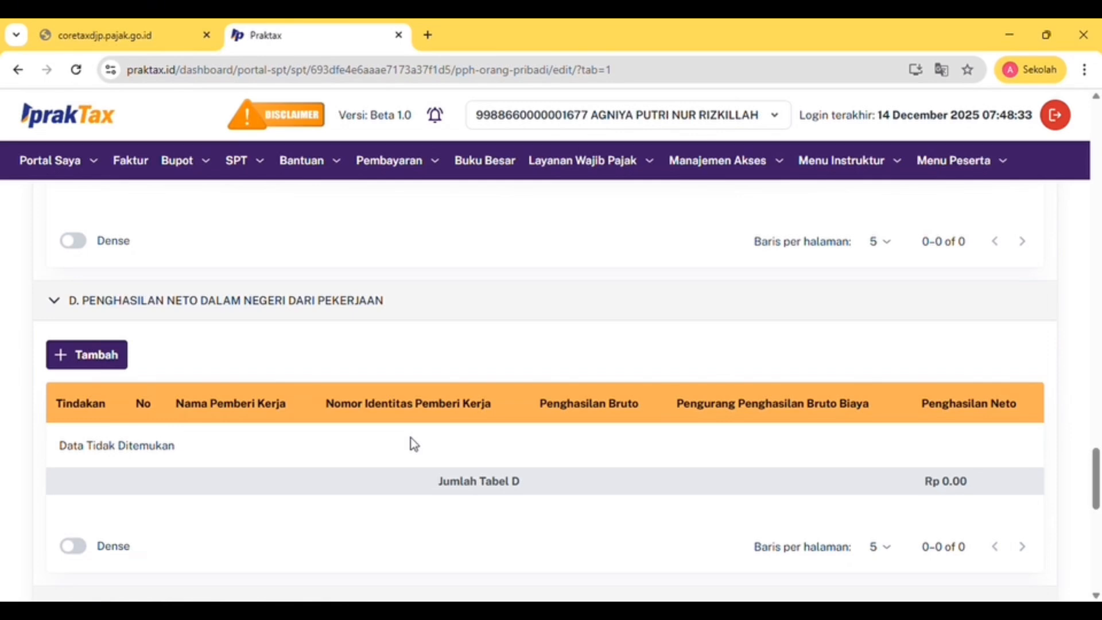
scroll(411, 437, down, 5)
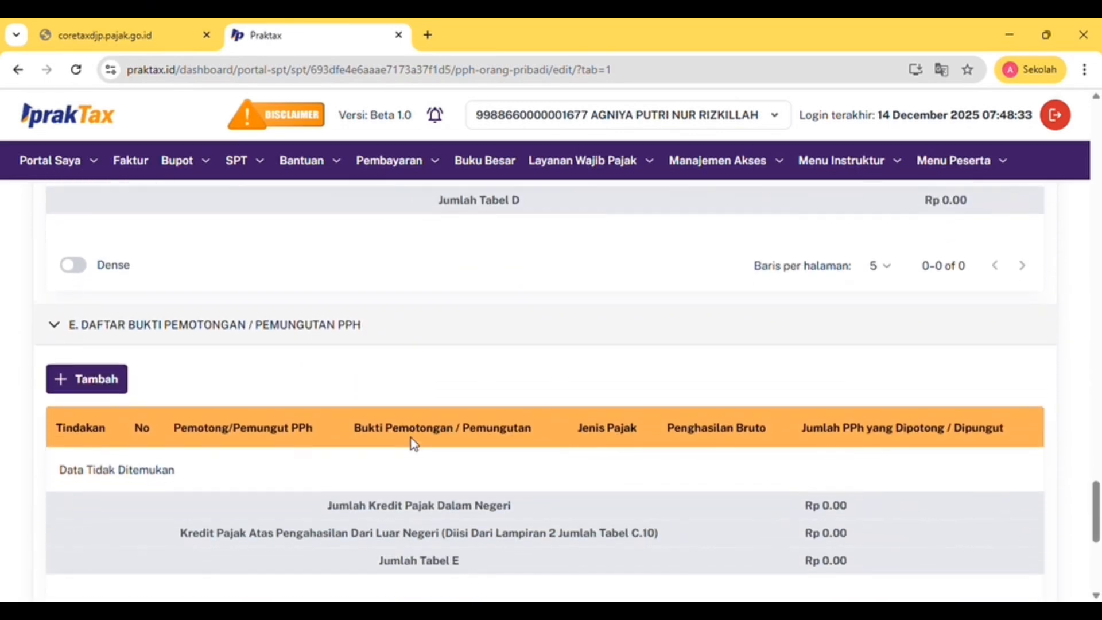
scroll(411, 437, down, 3)
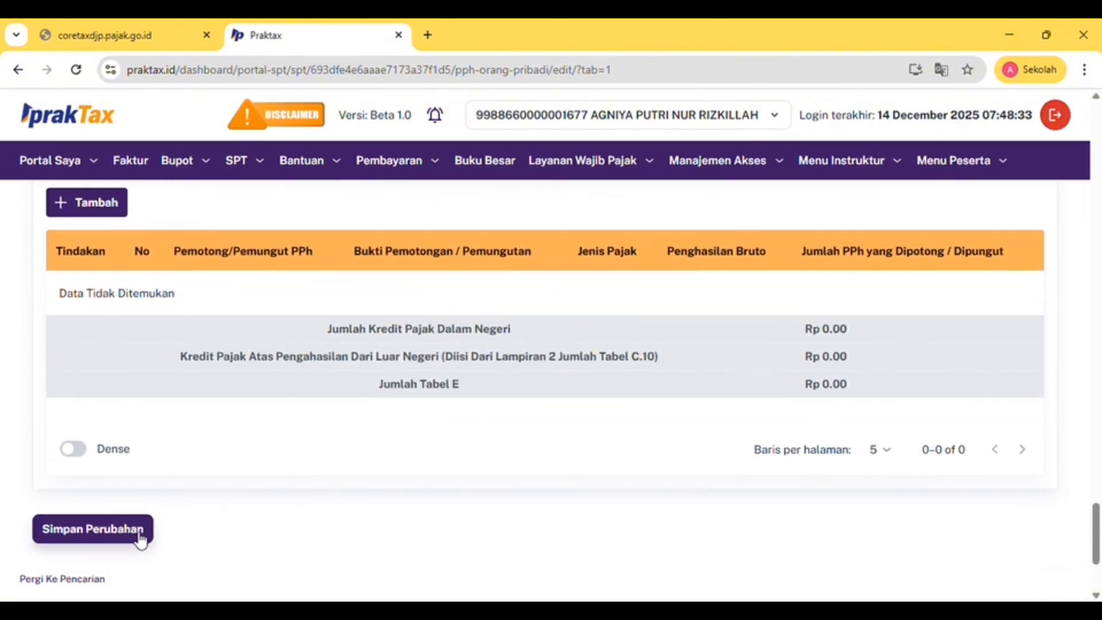
scroll(416, 413, up, 5)
Open the L2 attachment and review its empty tables A, B and C
scroll(414, 413, up, 15)
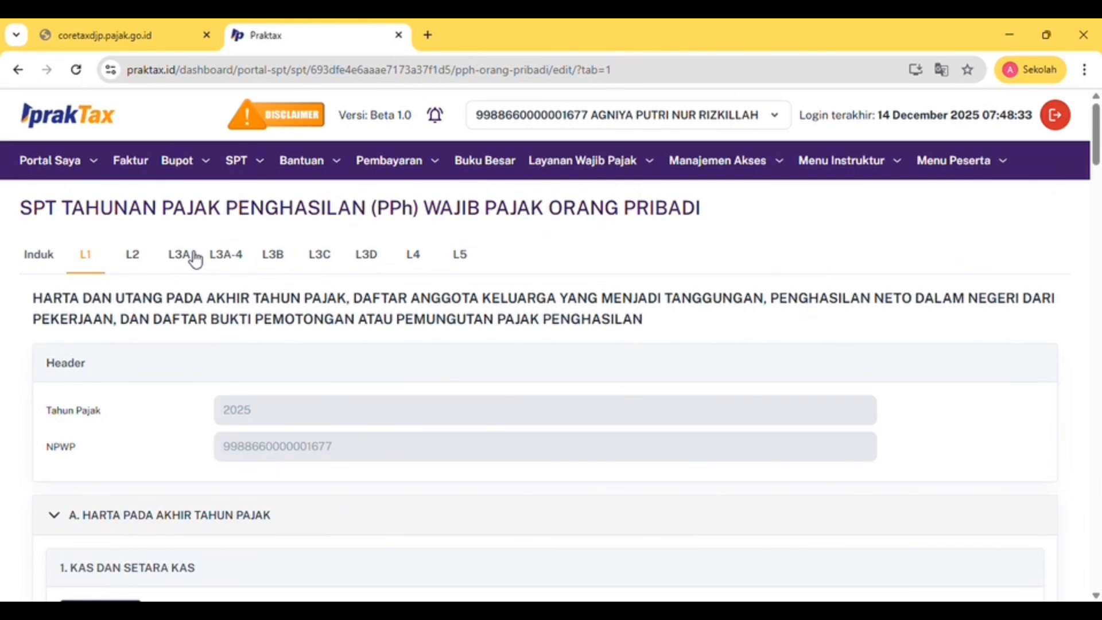
click(135, 258)
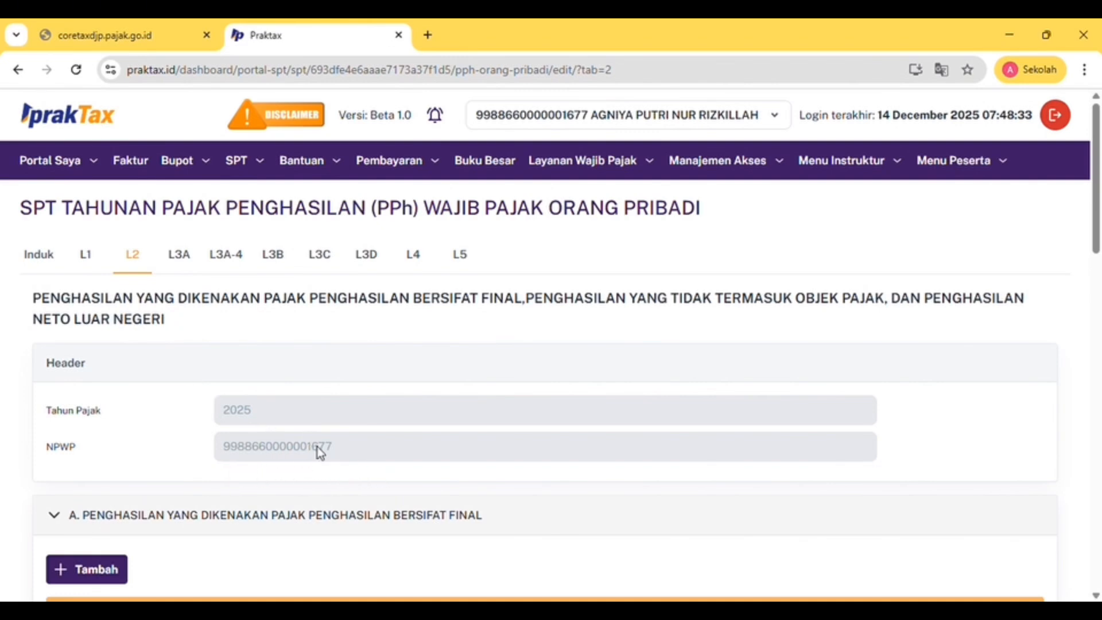
scroll(319, 453, down, 4)
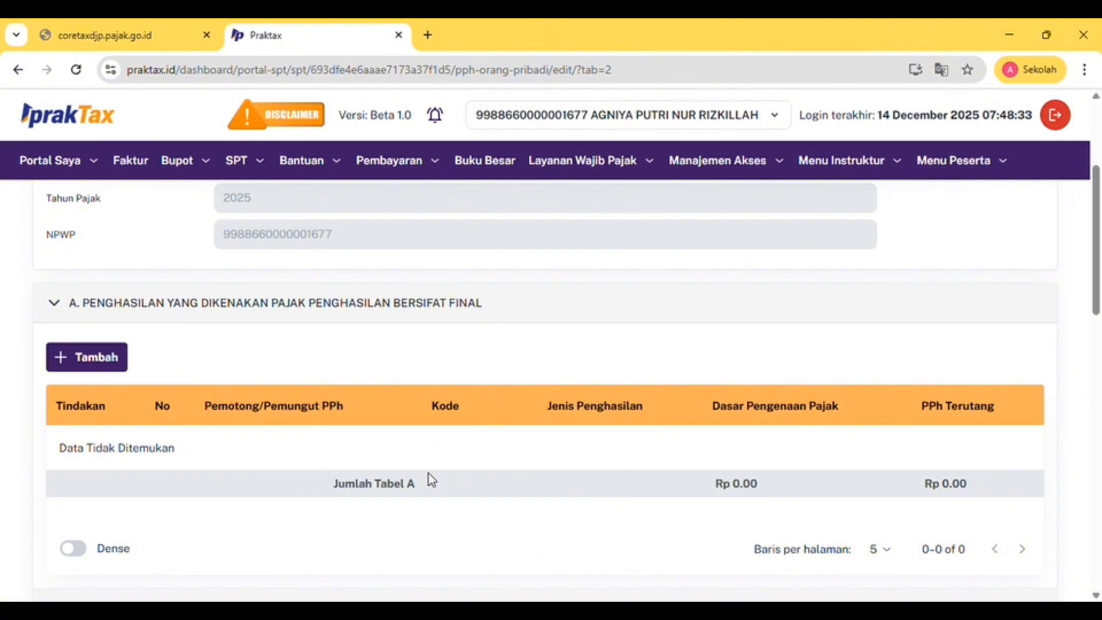
scroll(428, 474, down, 4)
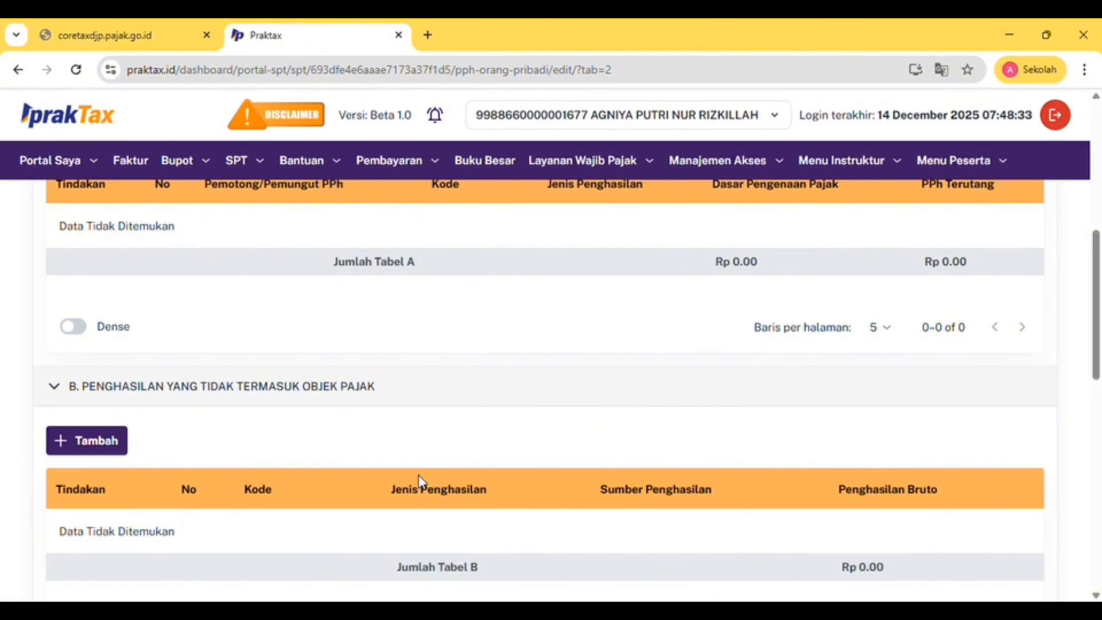
scroll(419, 481, down, 2)
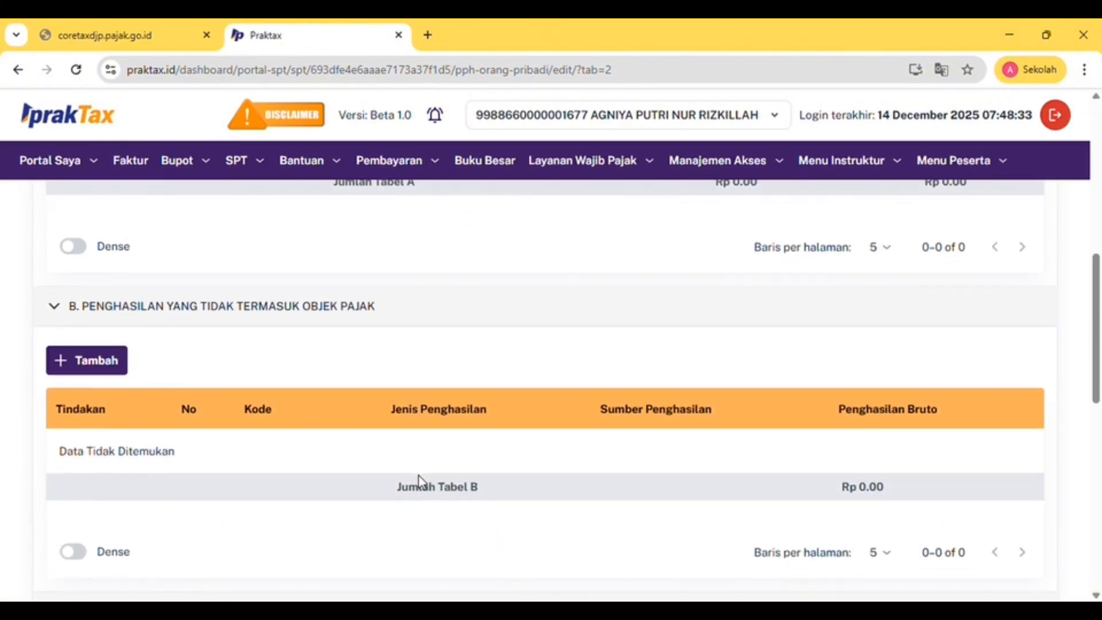
scroll(424, 450, down, 8)
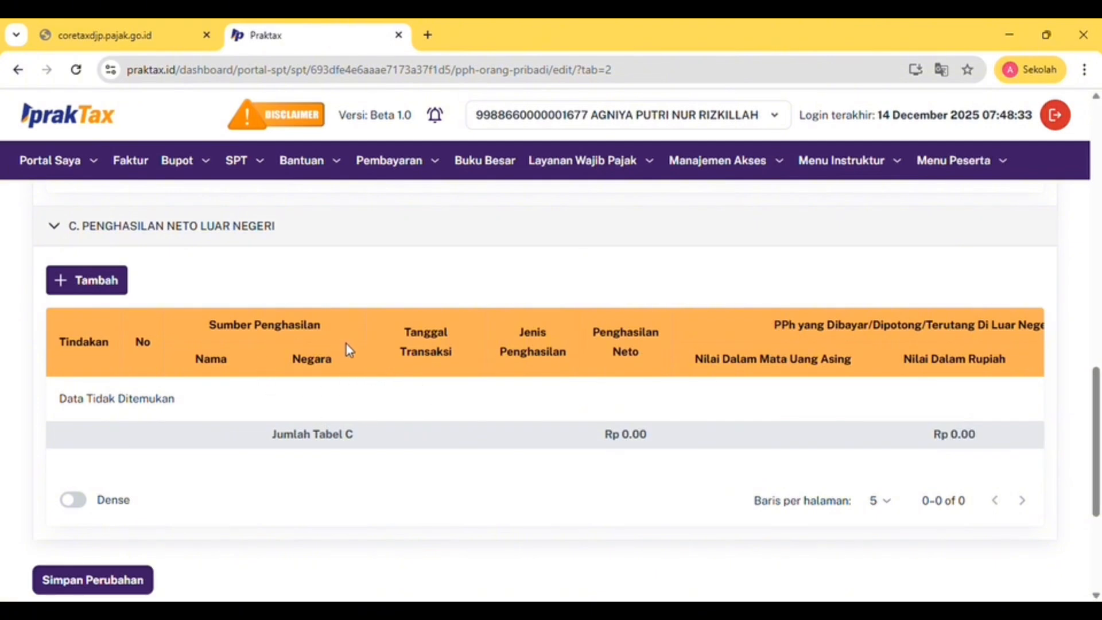
Scroll the section C foreign net income table sideways, then back up the page
scroll(532, 399, right, 3)
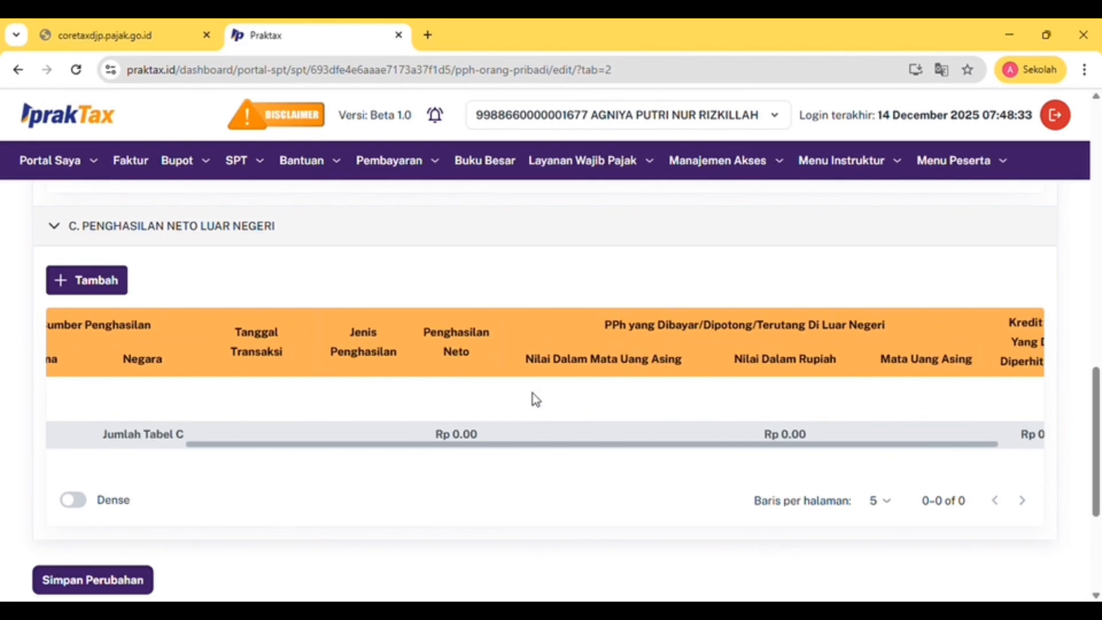
scroll(535, 399, right, 1)
scroll(535, 399, left, 4)
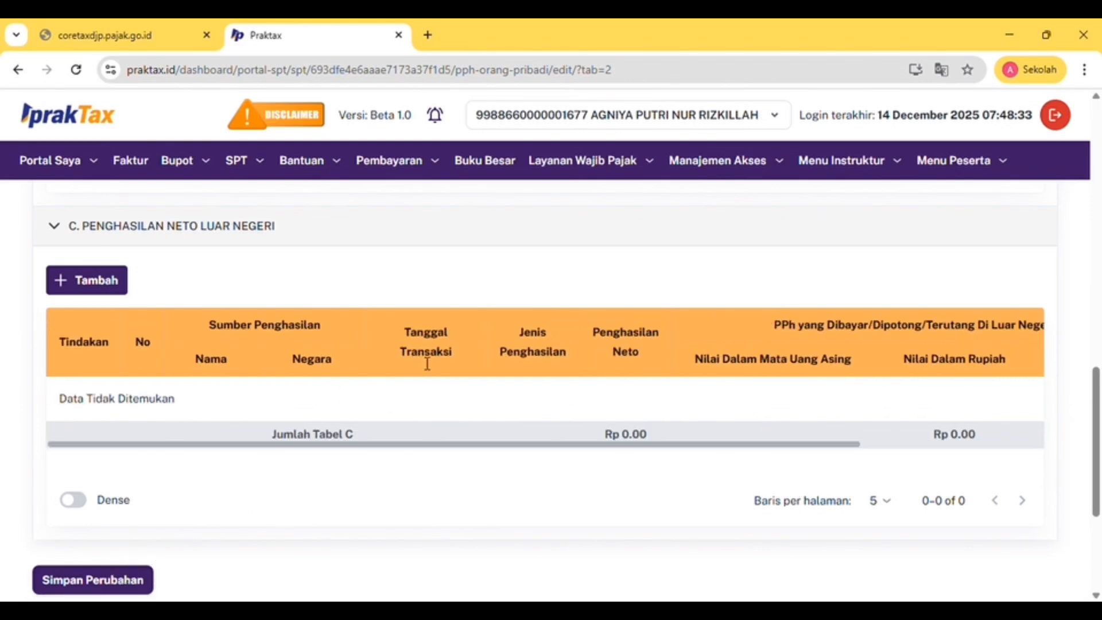
scroll(428, 364, up, 10)
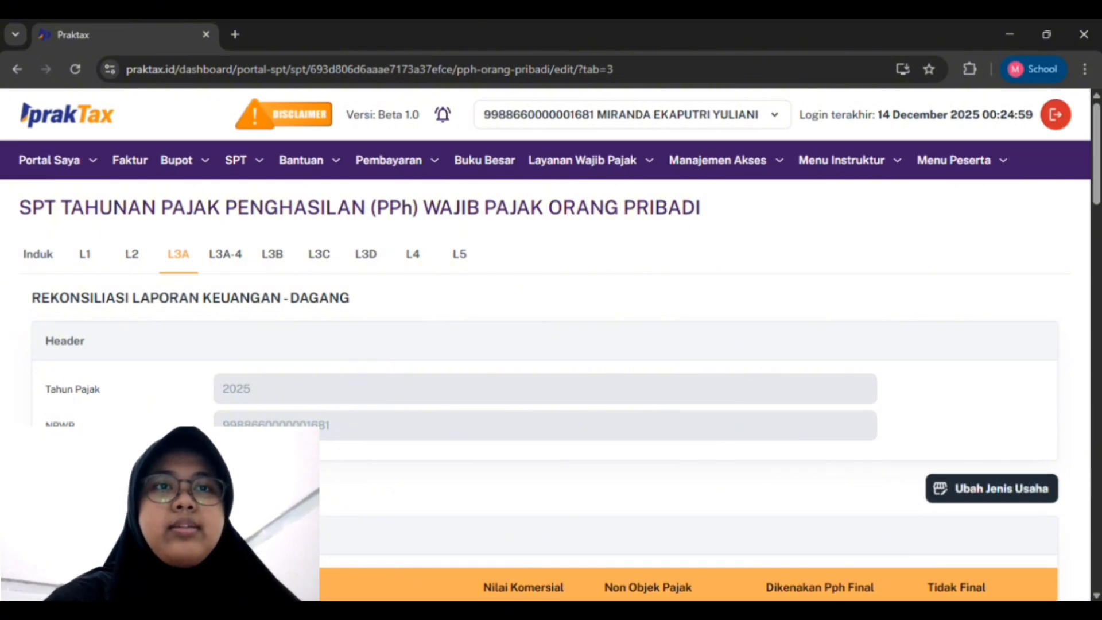
scroll(545, 344, down, 3)
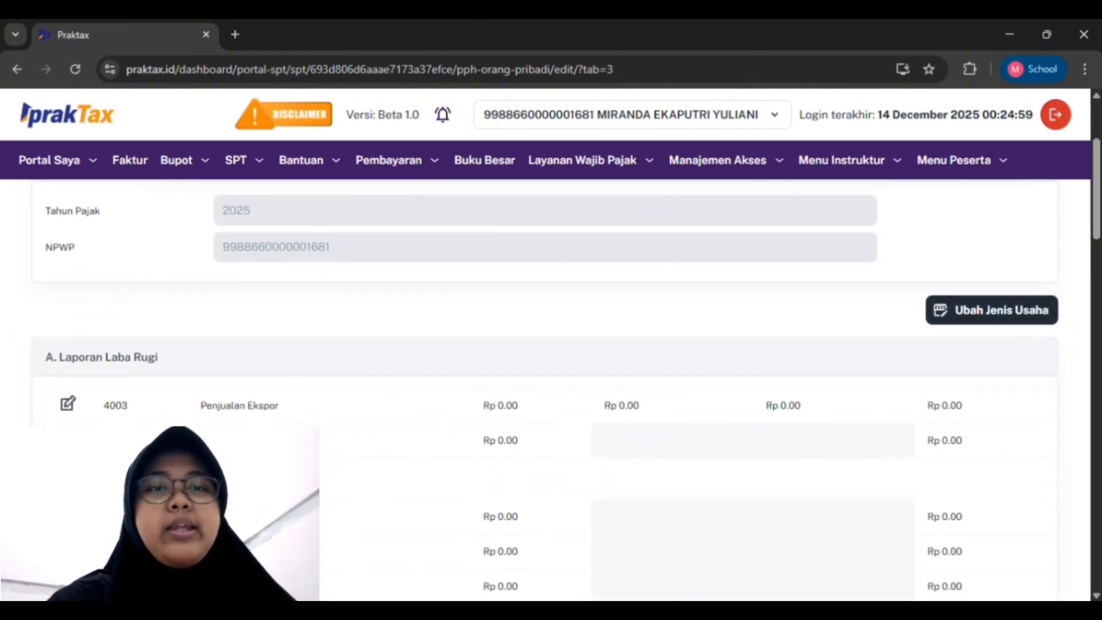
scroll(545, 373, down, 2)
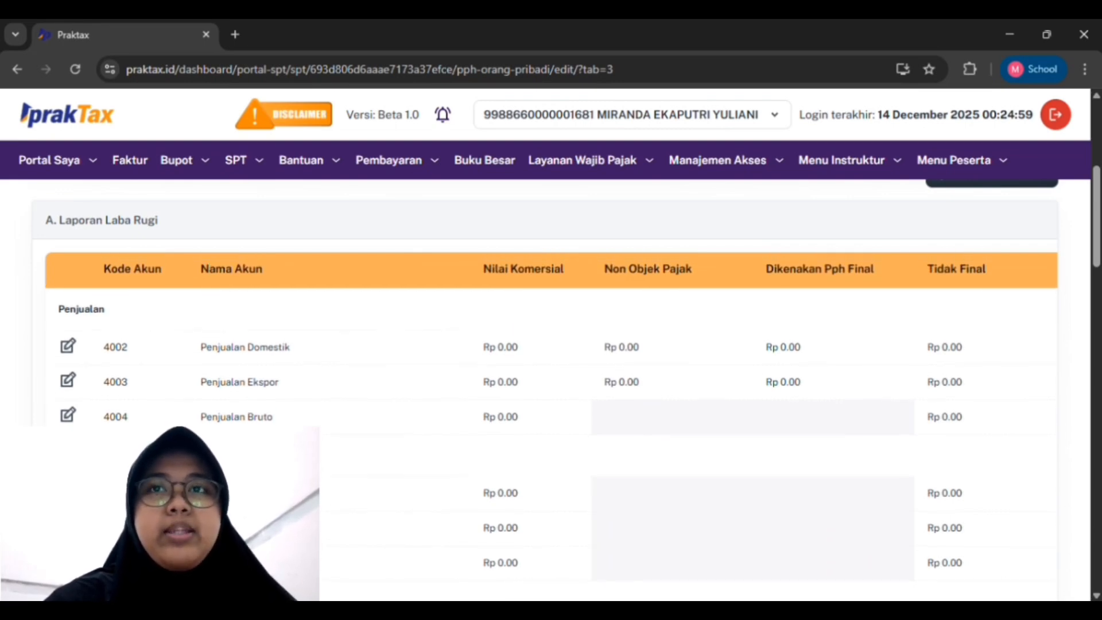
scroll(545, 390, up, 1)
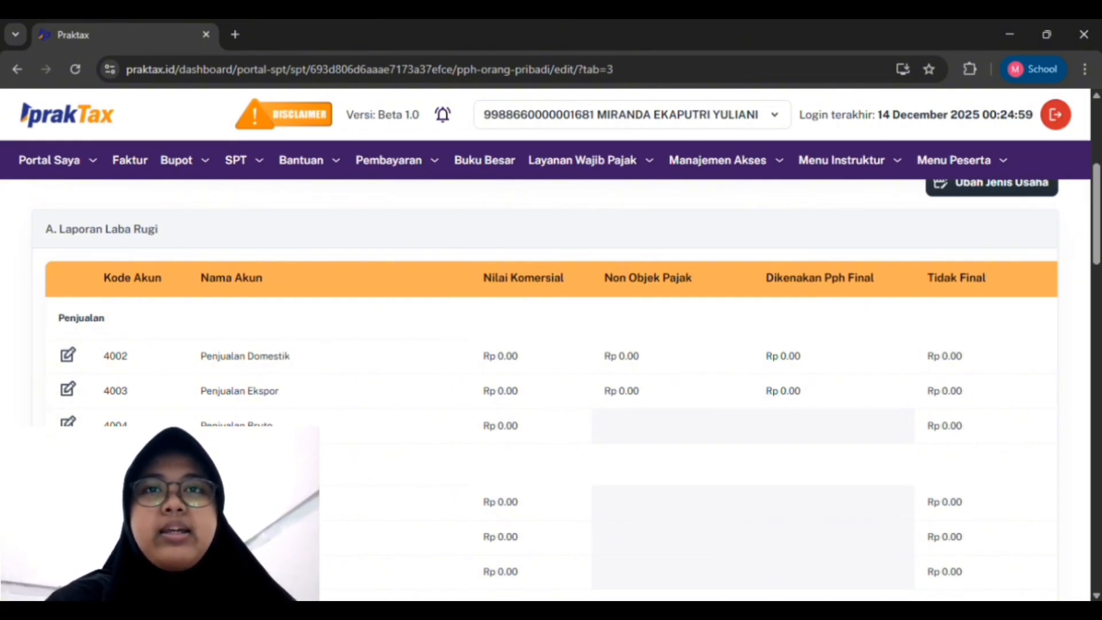
scroll(550, 425, right, 10)
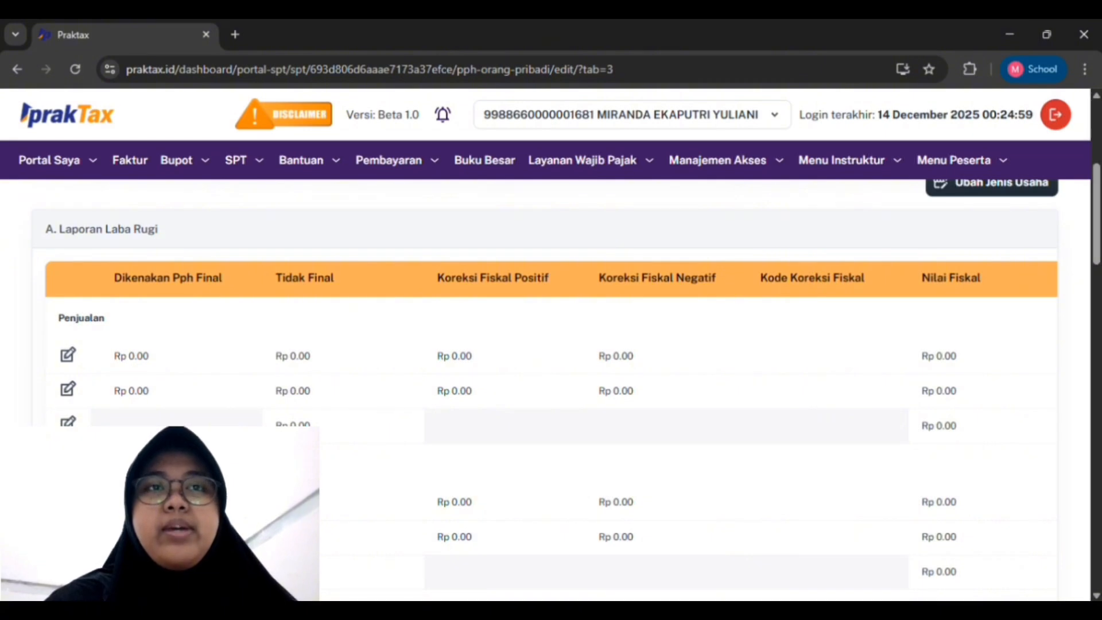
scroll(550, 424, down, 5)
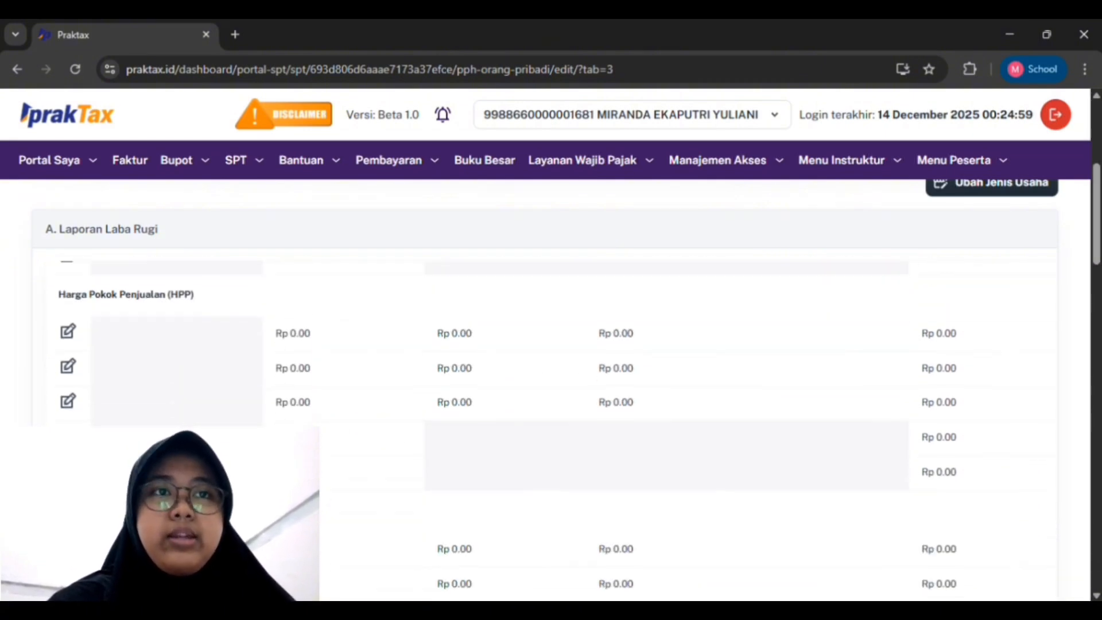
scroll(551, 425, down, 5)
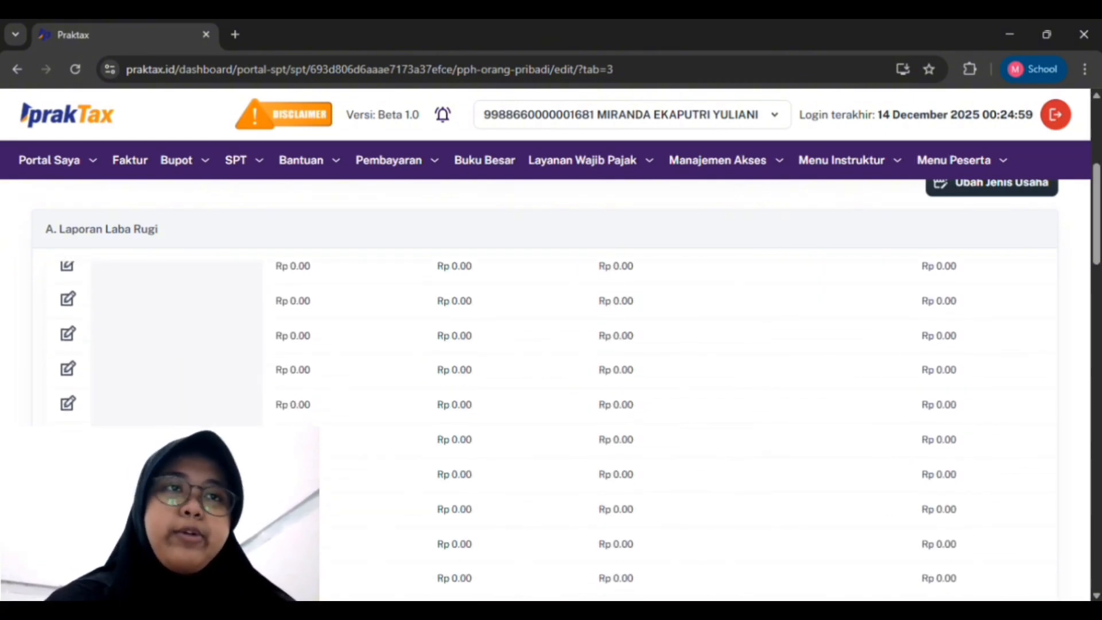
scroll(551, 424, up, 10)
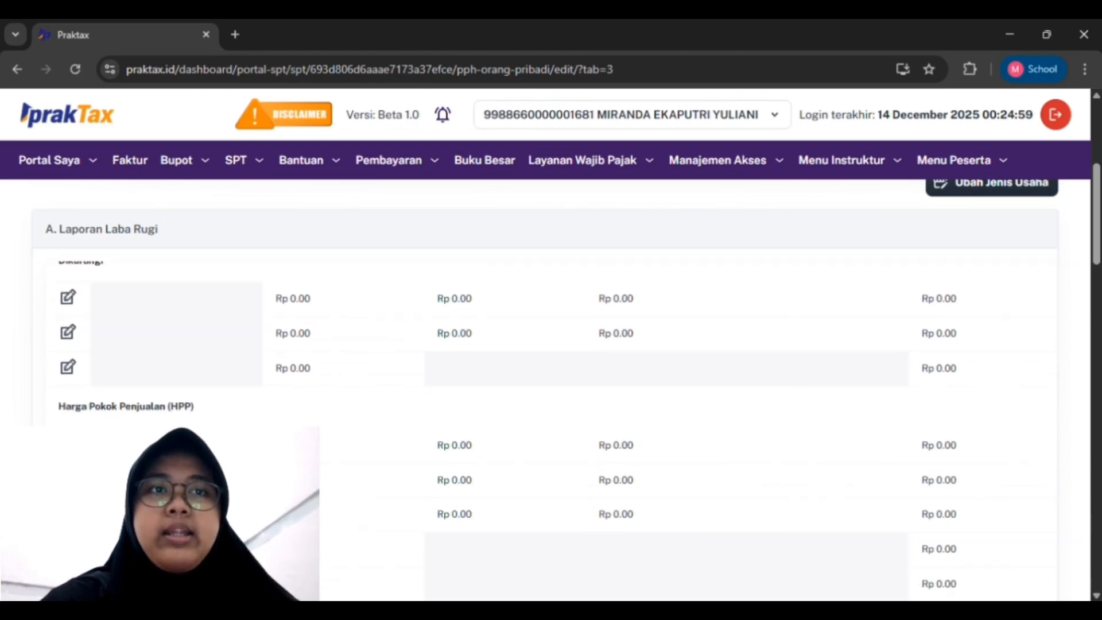
scroll(551, 425, up, 1)
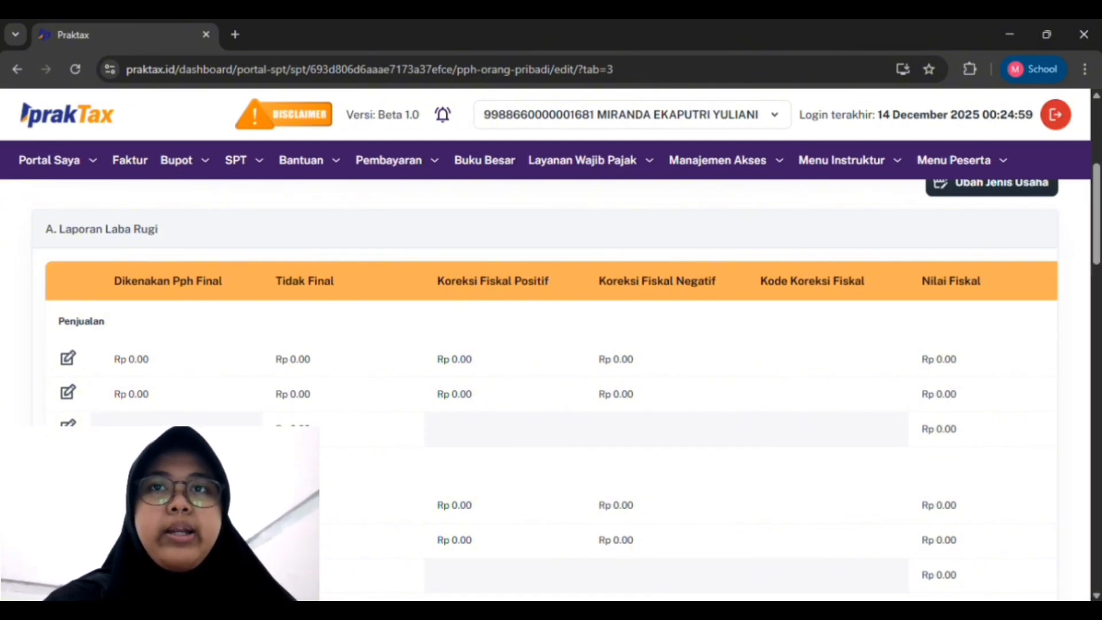
scroll(551, 402, down, 15)
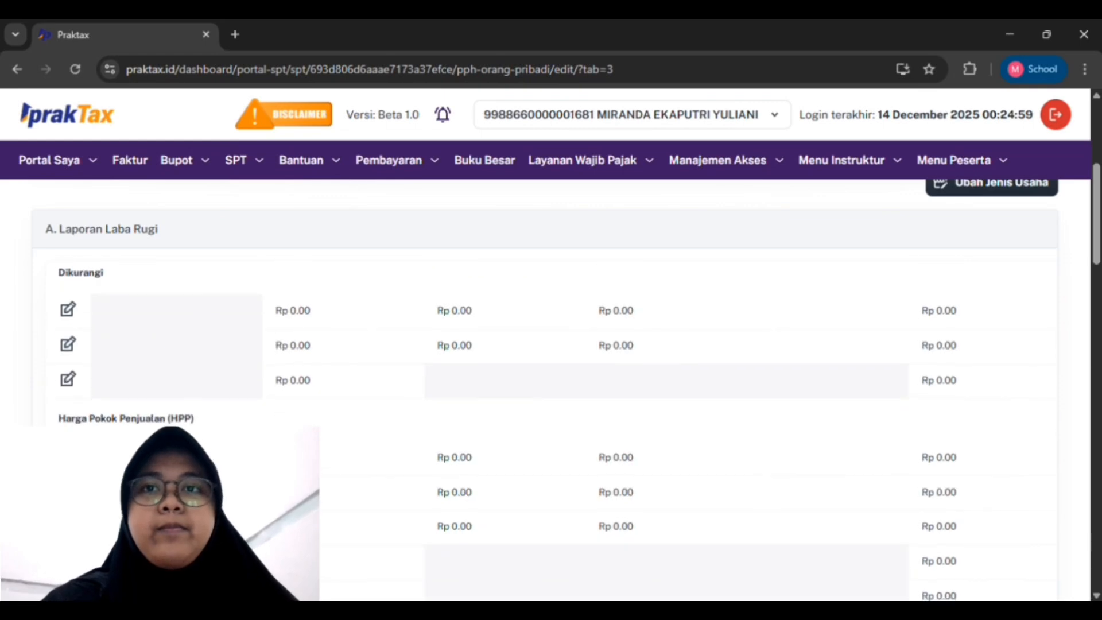
scroll(551, 401, down, 12)
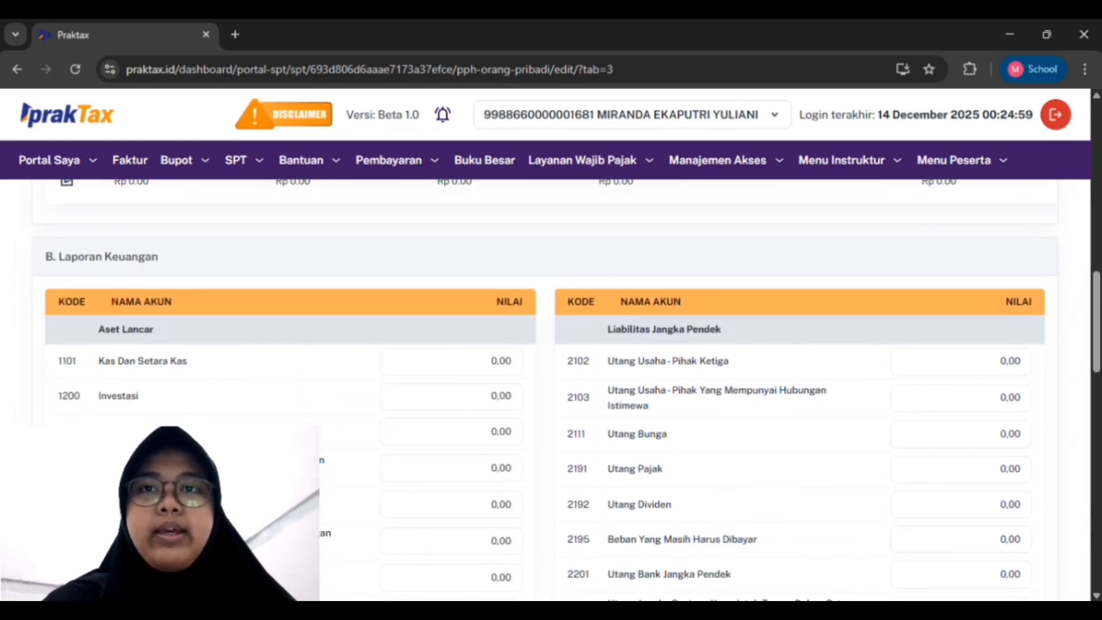
scroll(551, 402, down, 1)
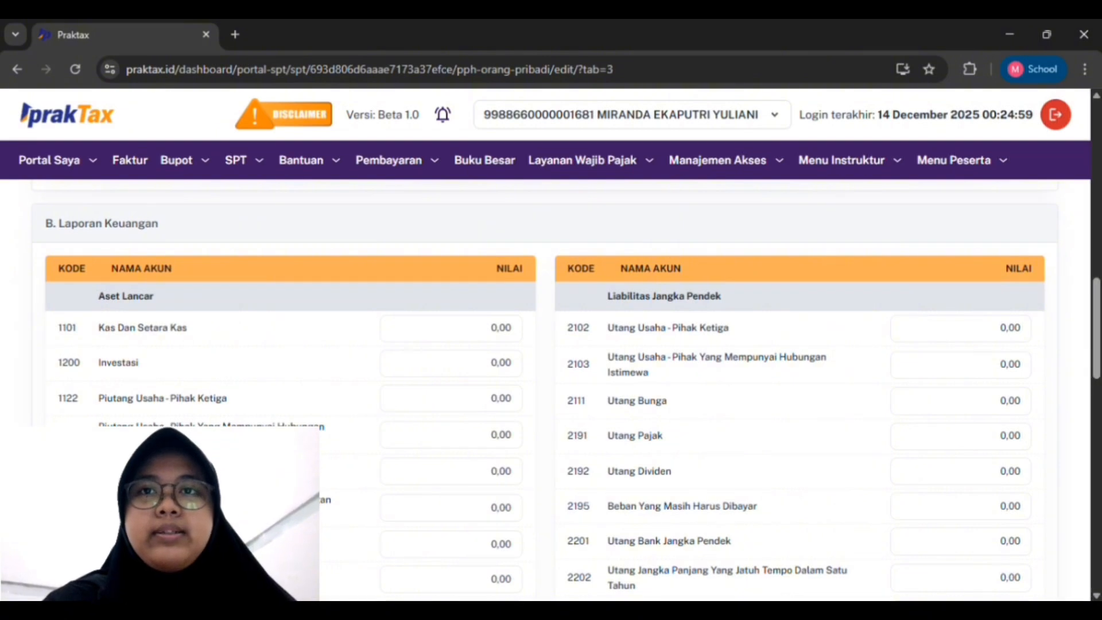
scroll(551, 401, down, 1)
scroll(551, 390, down, 10)
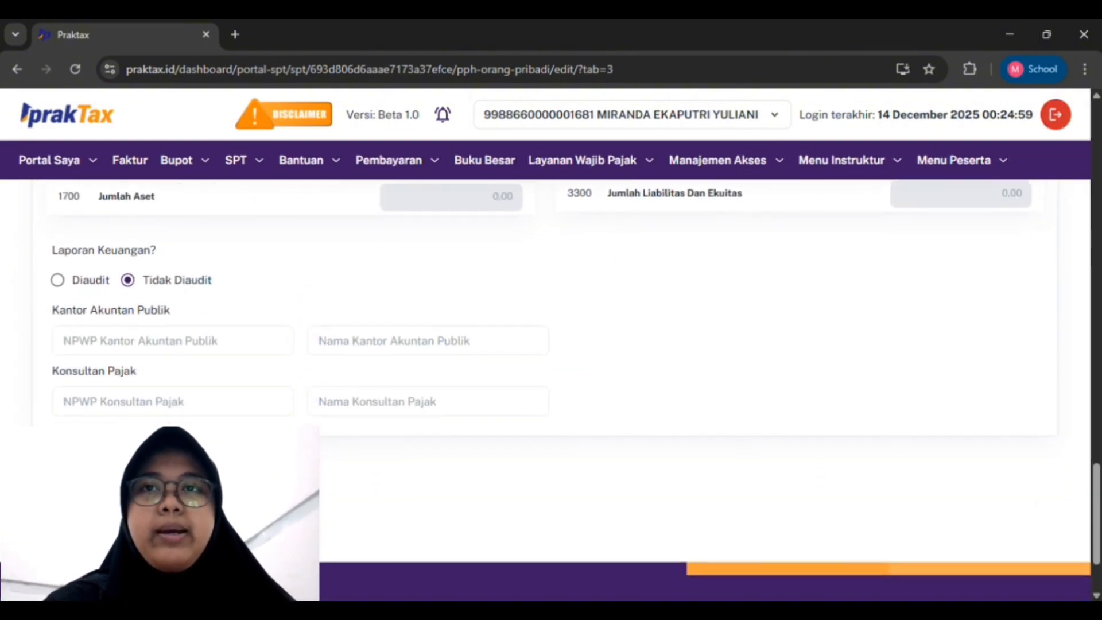
scroll(551, 390, up, 1)
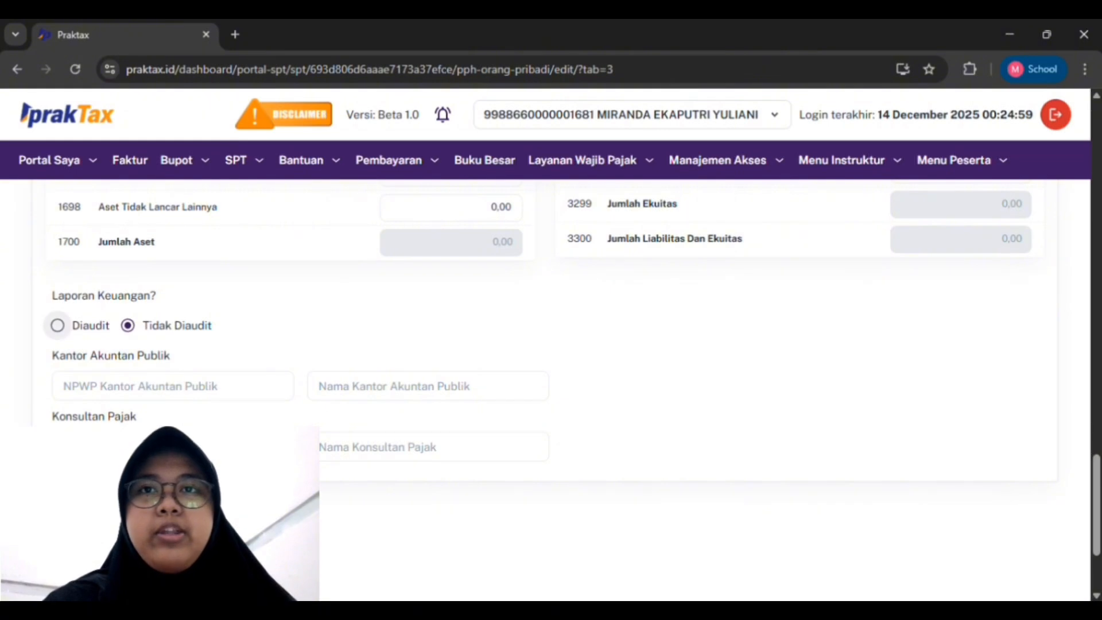
click(58, 326)
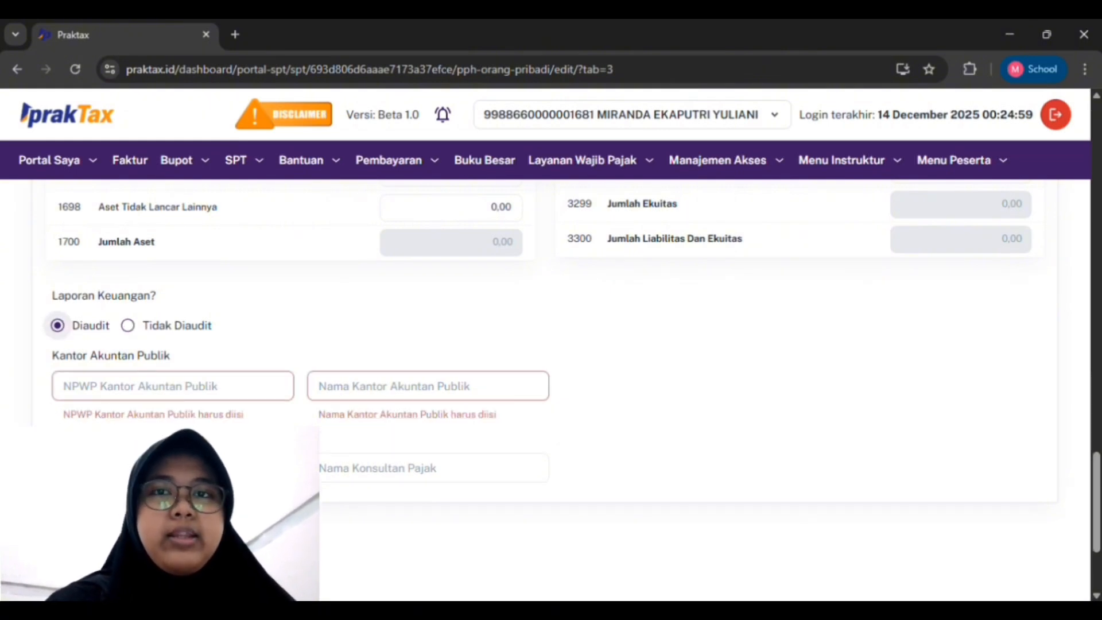
click(64, 385)
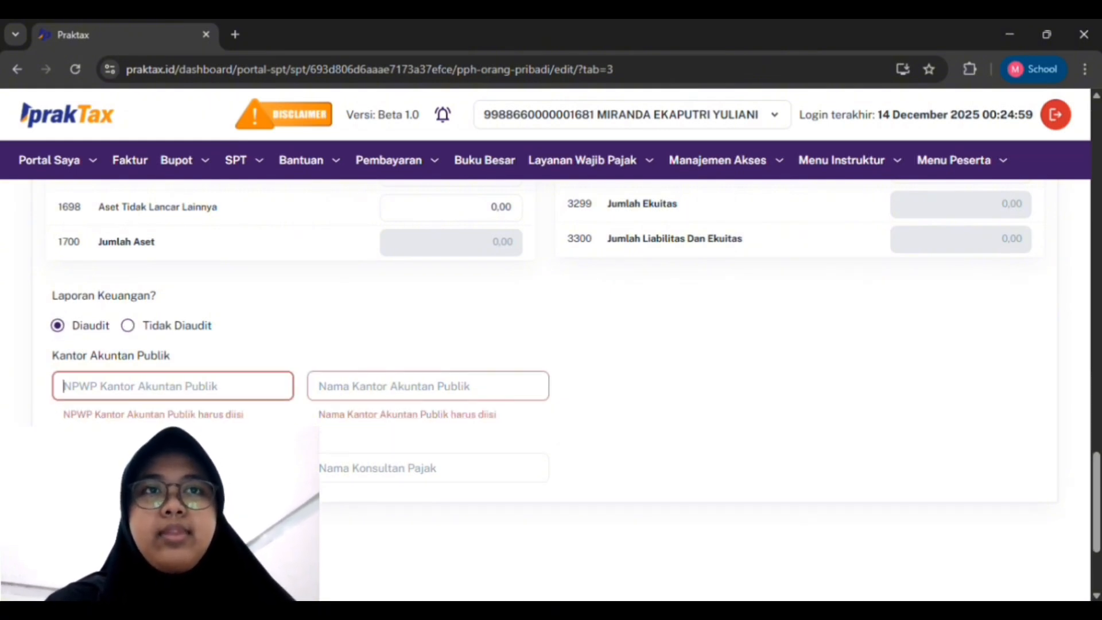
click(319, 385)
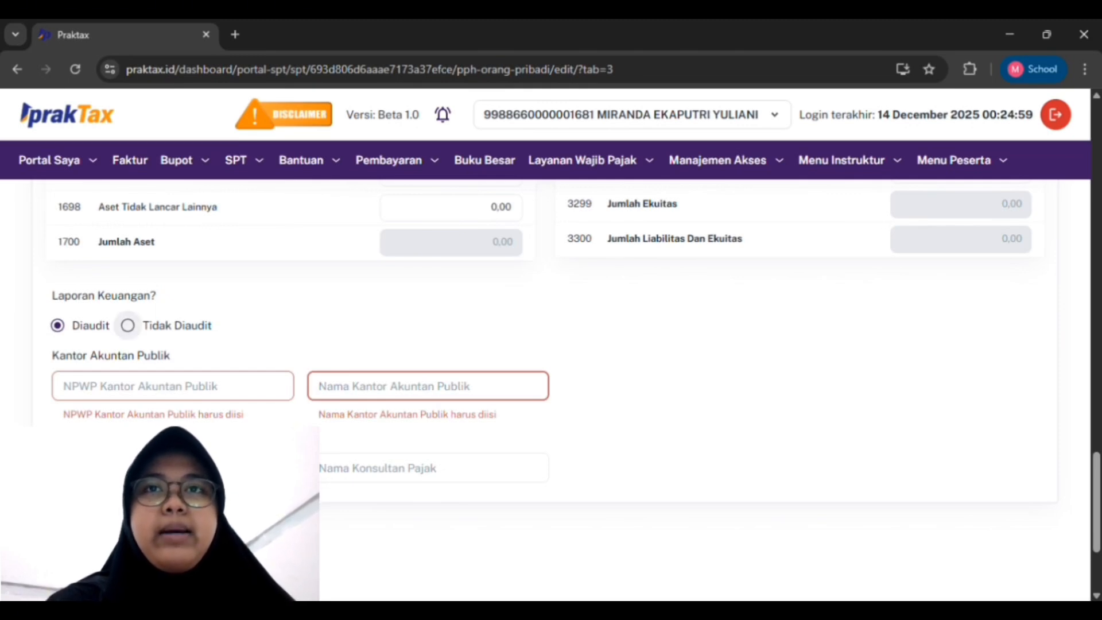
click(127, 326)
click(127, 326)
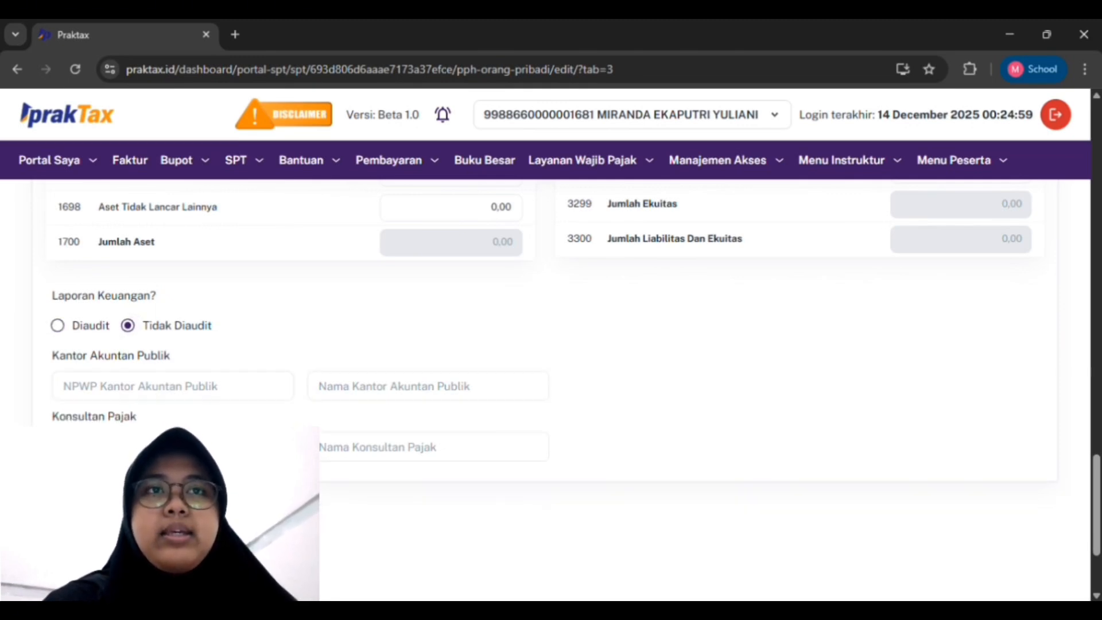
scroll(551, 344, up, 15)
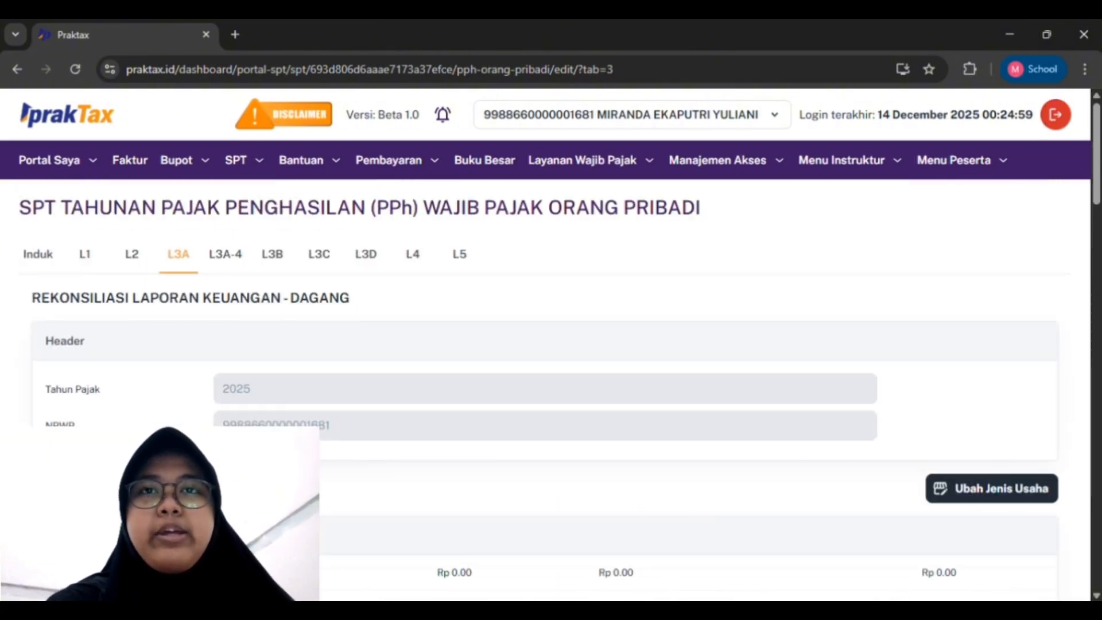
click(225, 254)
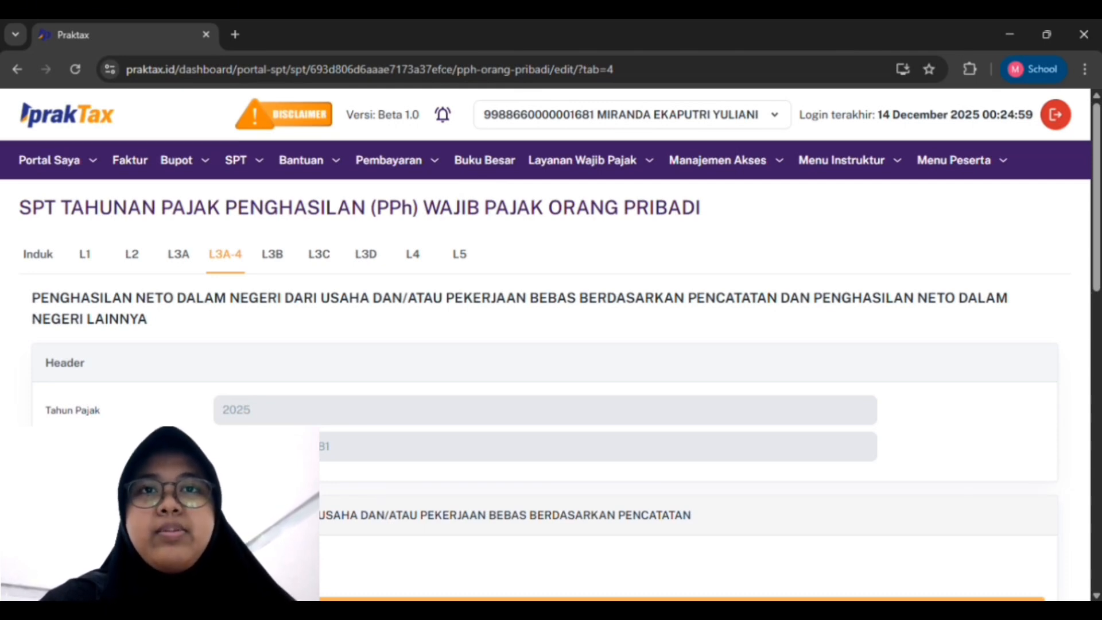
scroll(551, 390, down, 5)
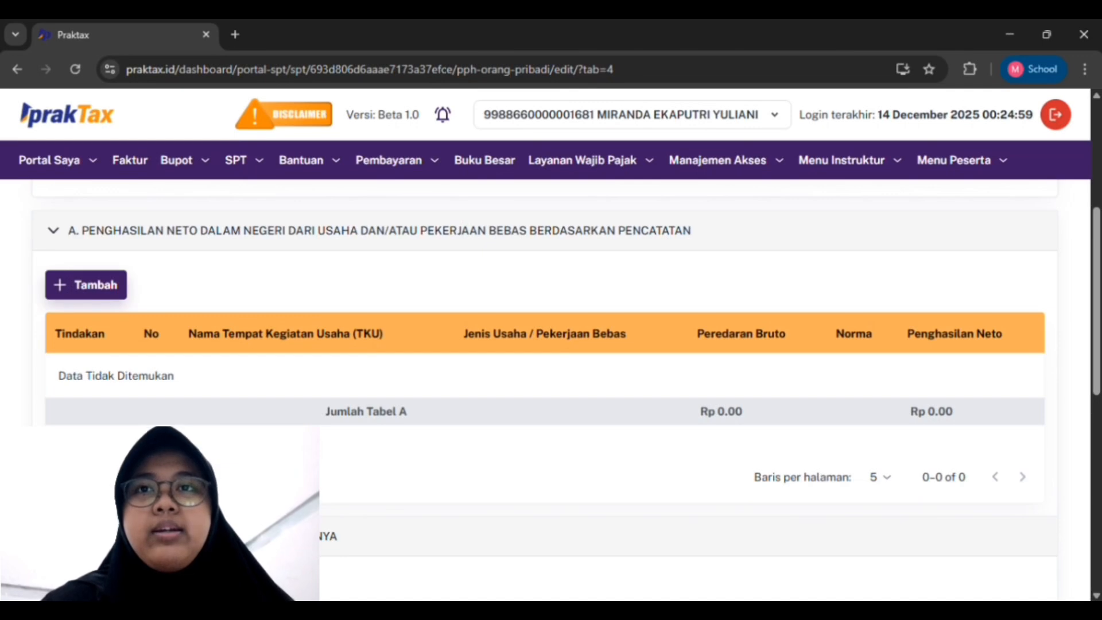
click(86, 285)
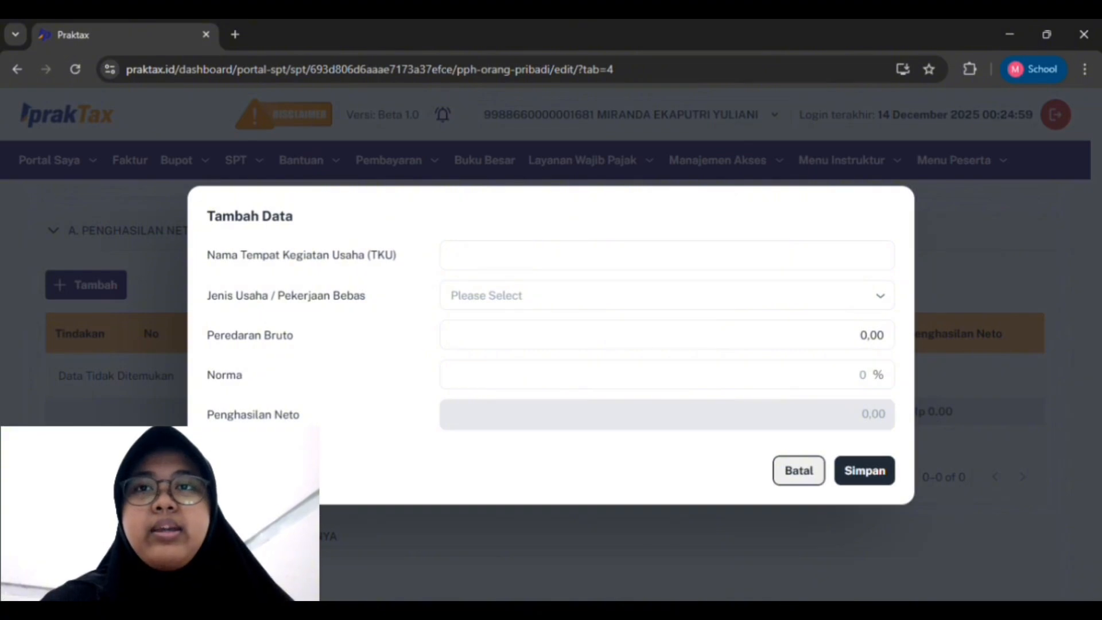
click(798, 470)
scroll(798, 471, down, 4)
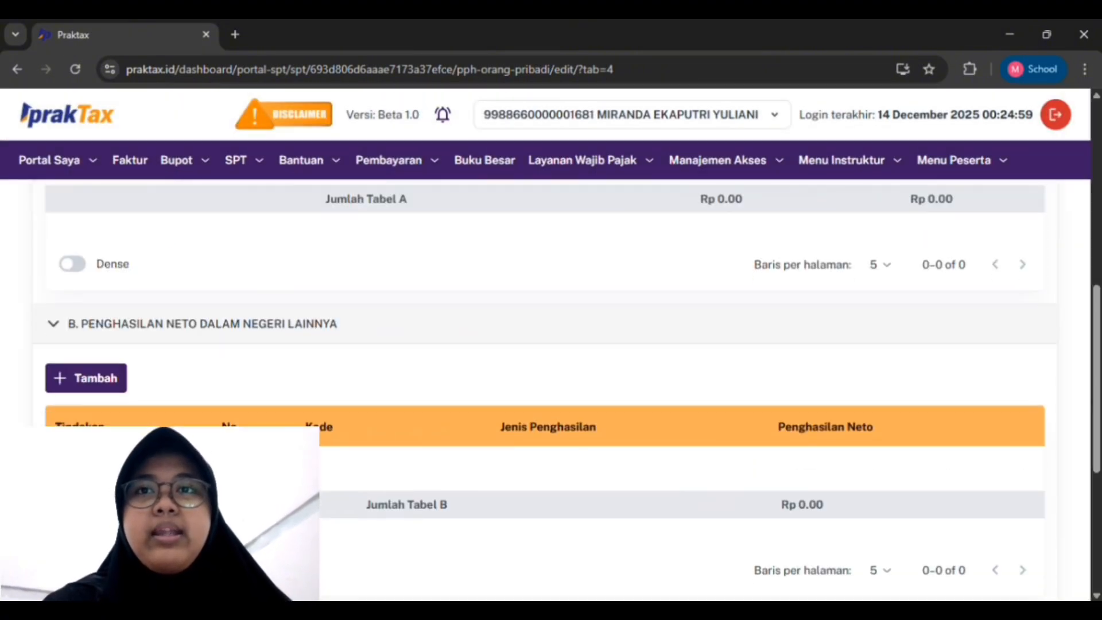
scroll(567, 383, down, 1)
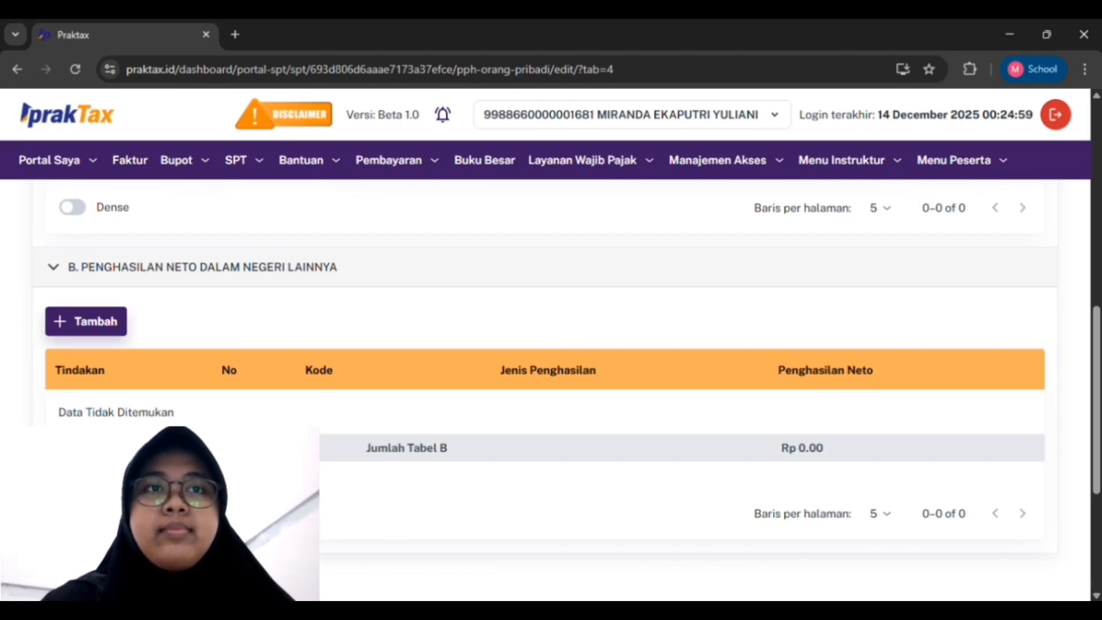
click(86, 321)
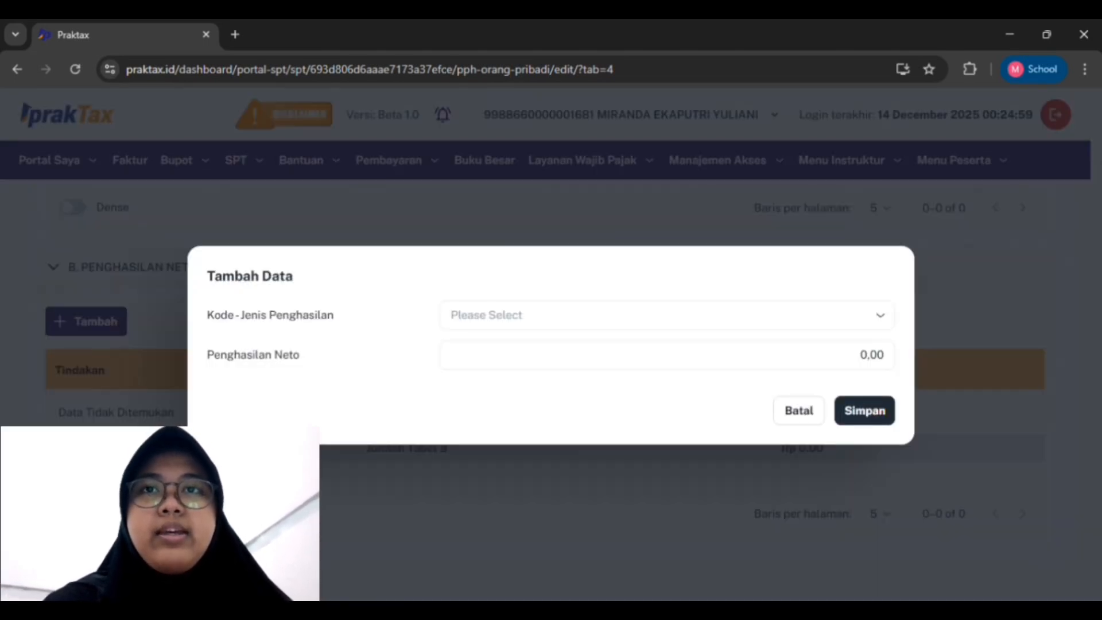
click(797, 410)
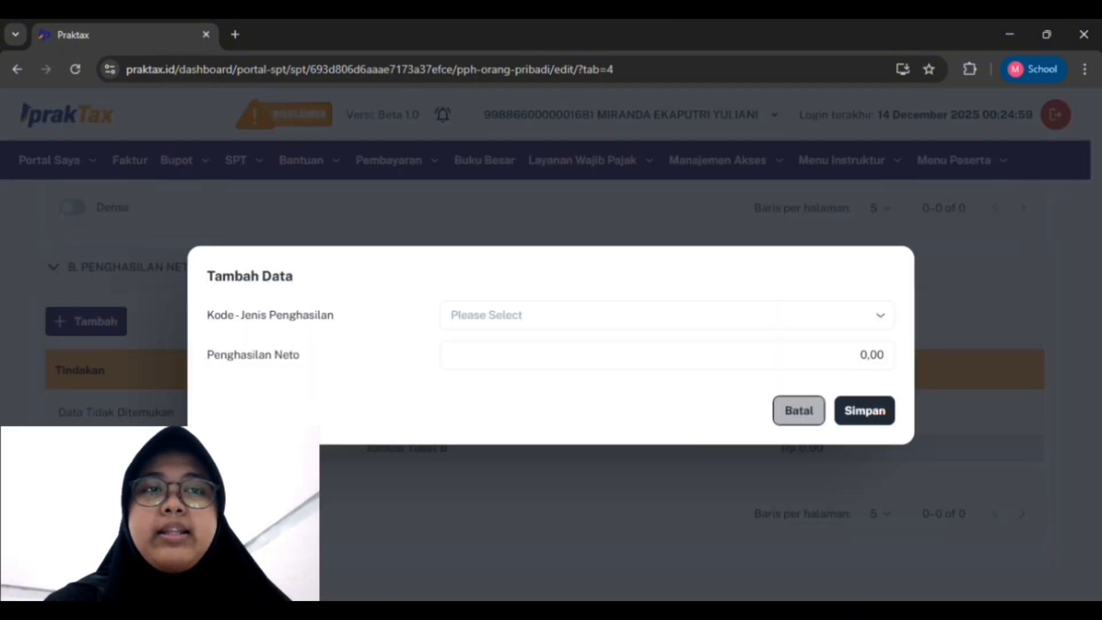
scroll(797, 409, up, 8)
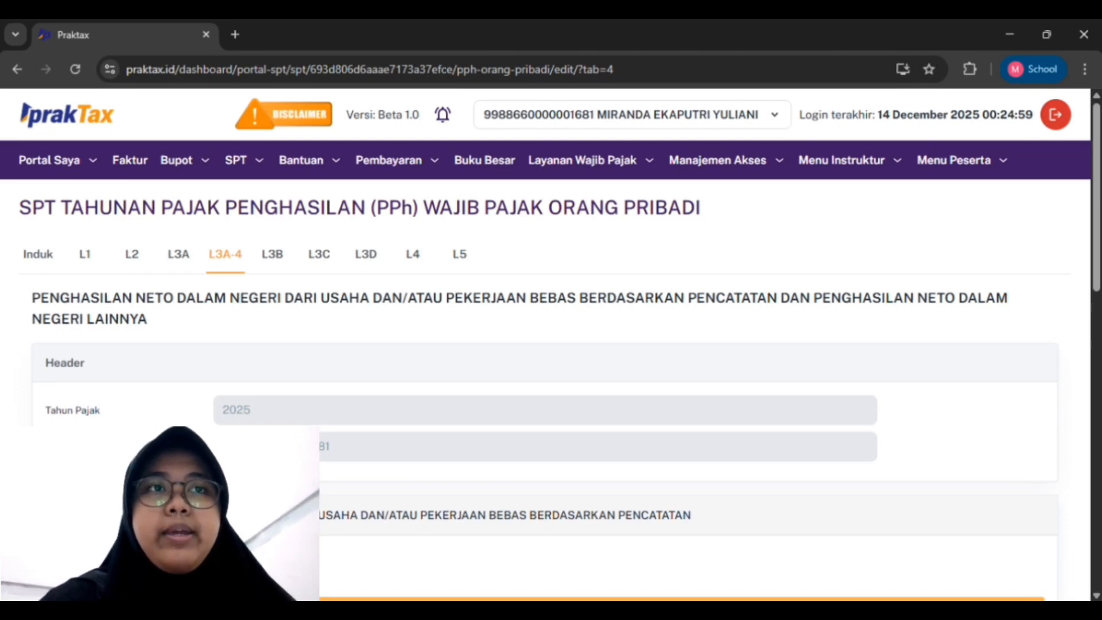
Open the L3B Daftar Peredaran Bruto attachment and cancel adding a business location
click(272, 254)
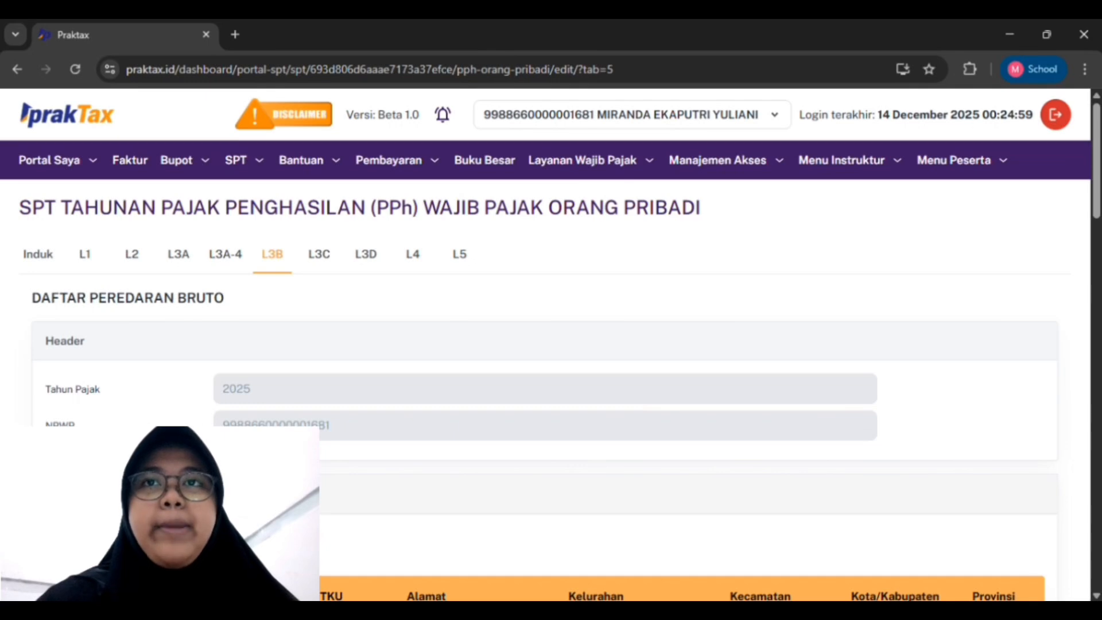
scroll(551, 345, down, 4)
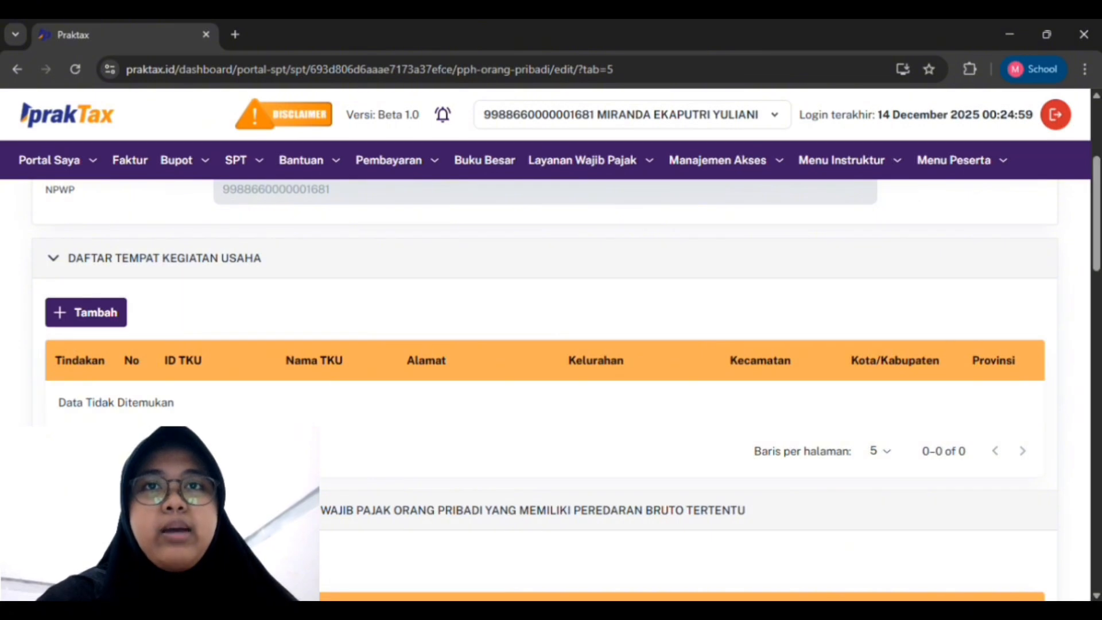
click(86, 312)
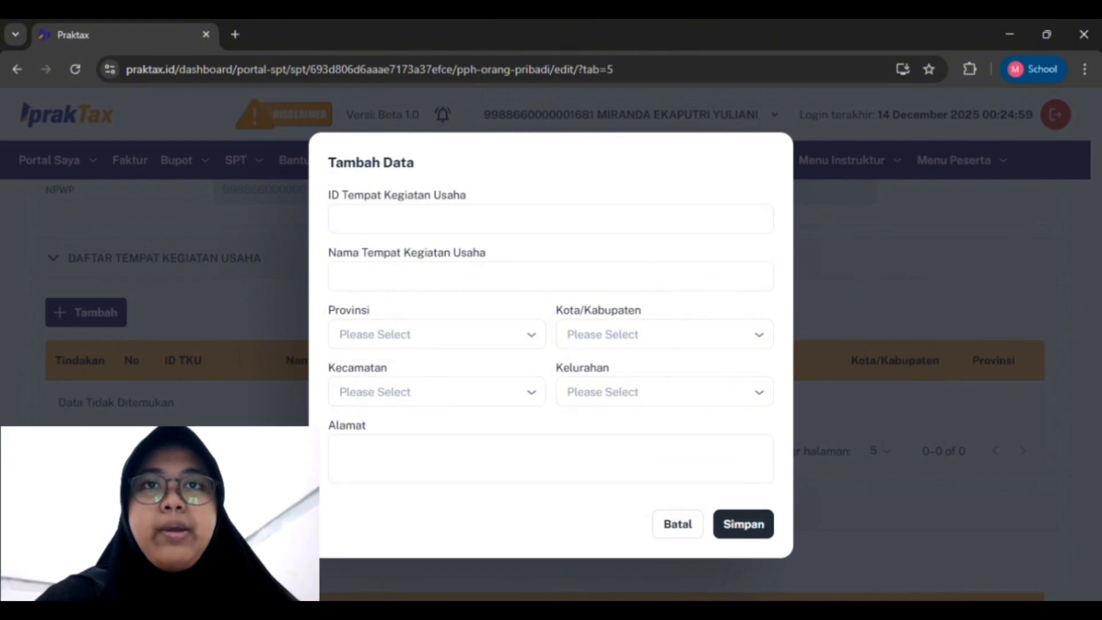
click(677, 523)
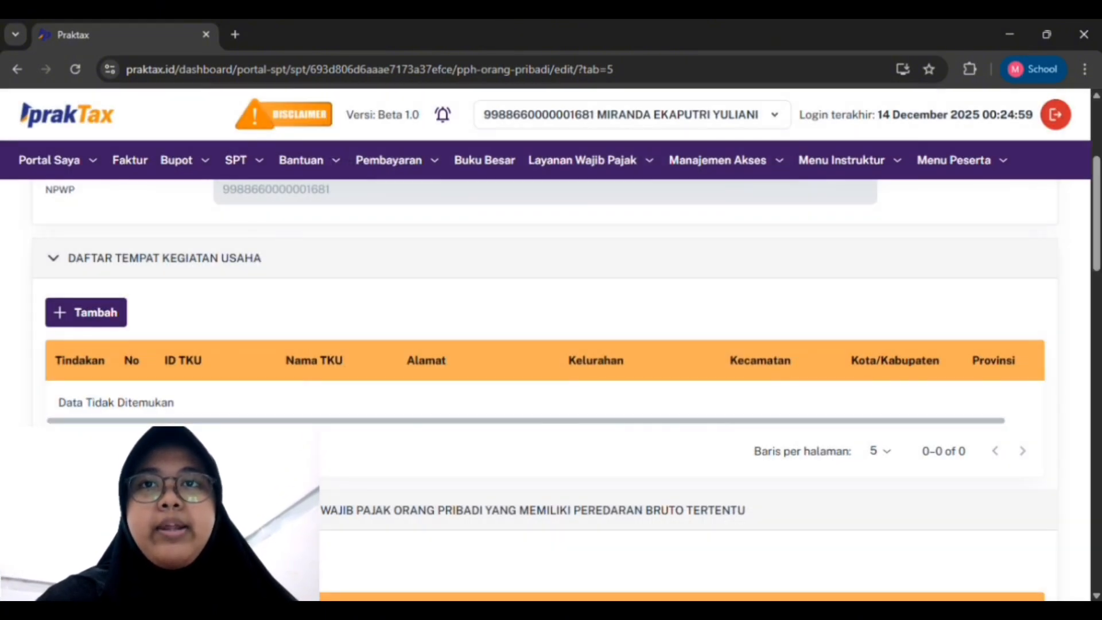
Review L3B's Rekapitulasi sections, which show no monthly turnover entered
scroll(551, 390, down, 5)
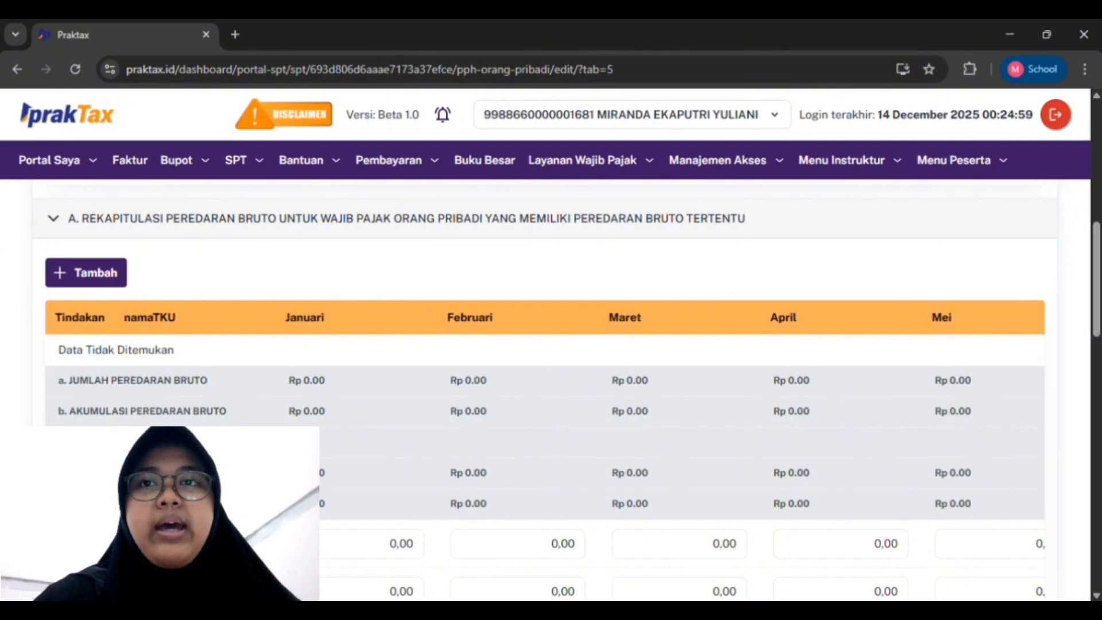
scroll(550, 391, down, 2)
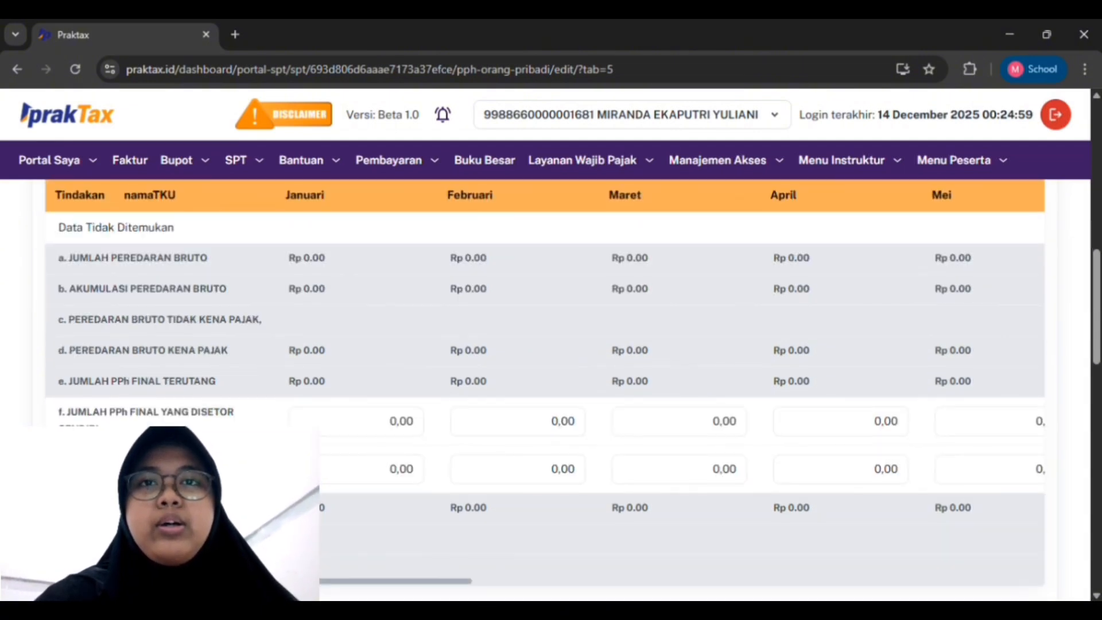
scroll(551, 390, up, 1)
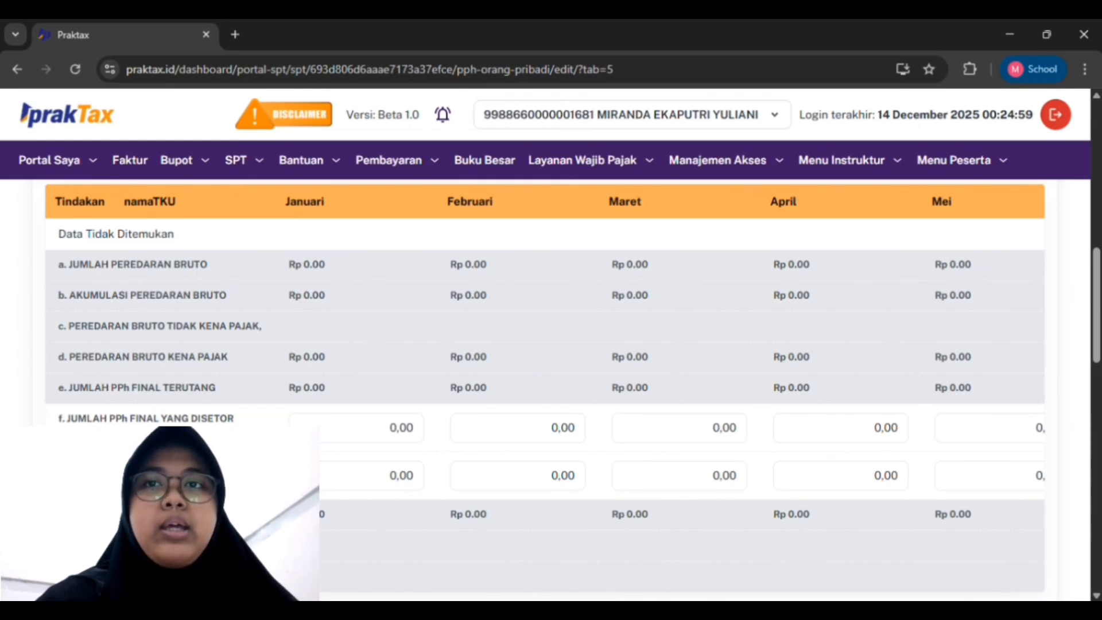
scroll(631, 344, right, 1)
scroll(550, 390, down, 5)
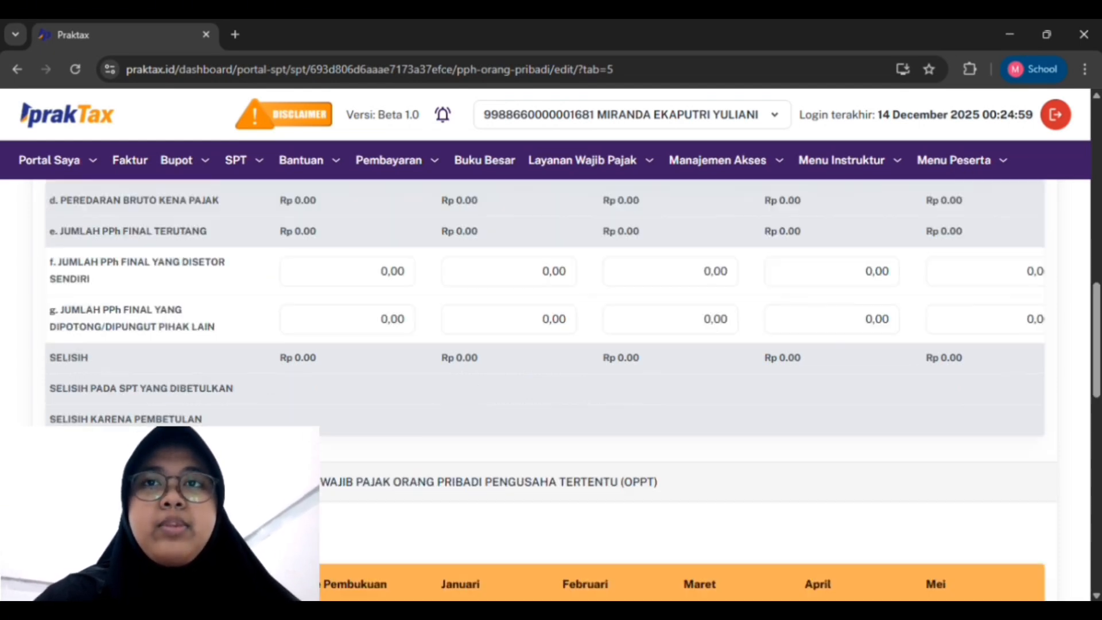
scroll(551, 390, down, 1)
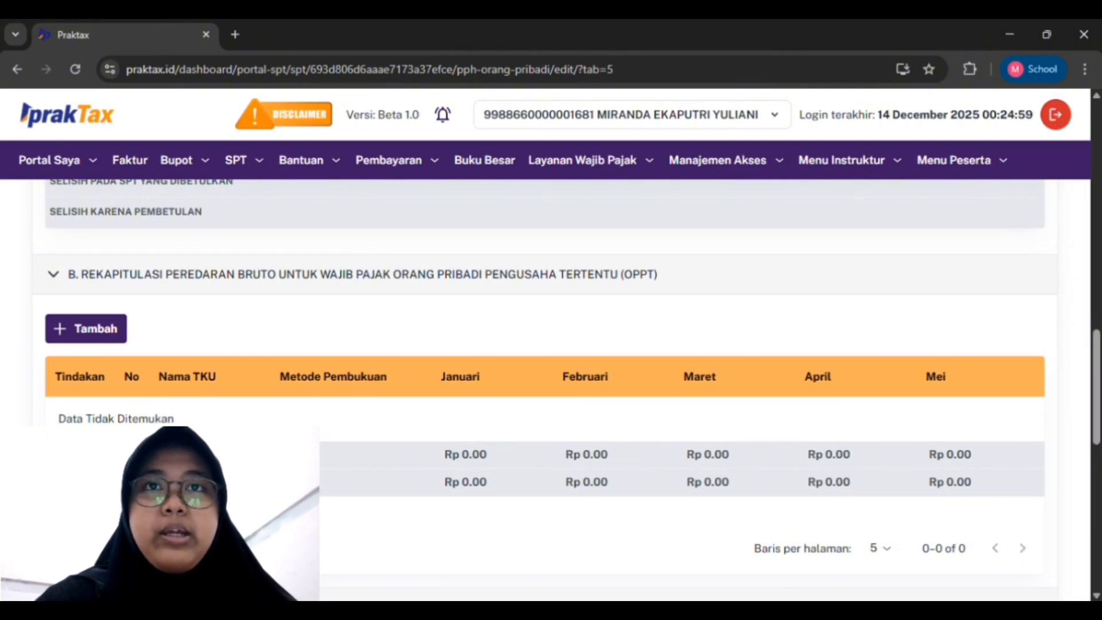
scroll(551, 390, down, 2)
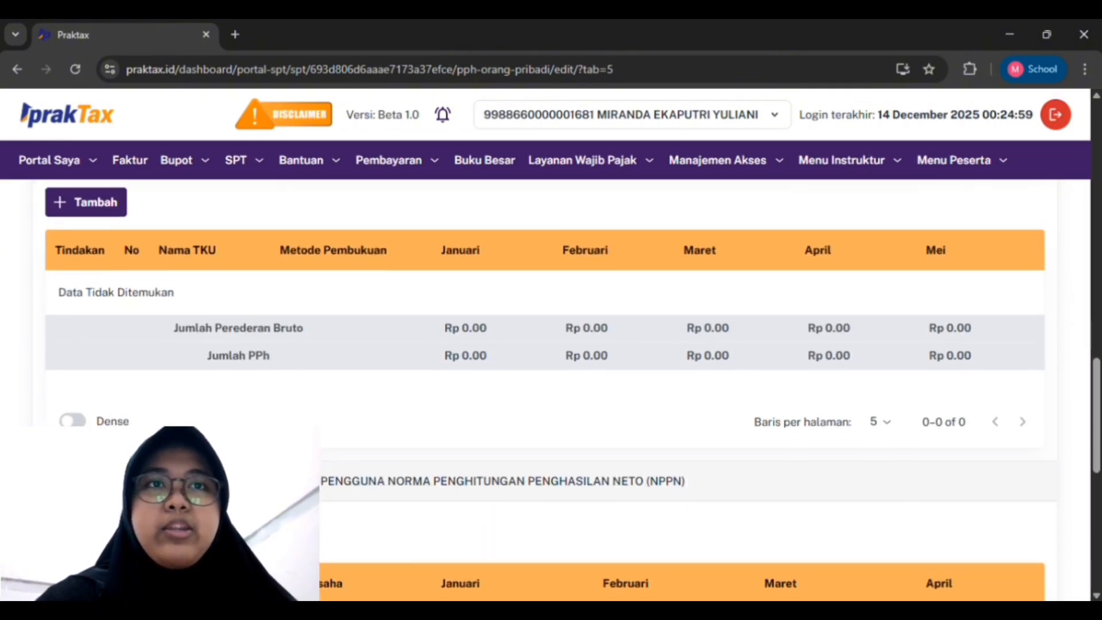
scroll(550, 391, down, 3)
scroll(551, 391, down, 2)
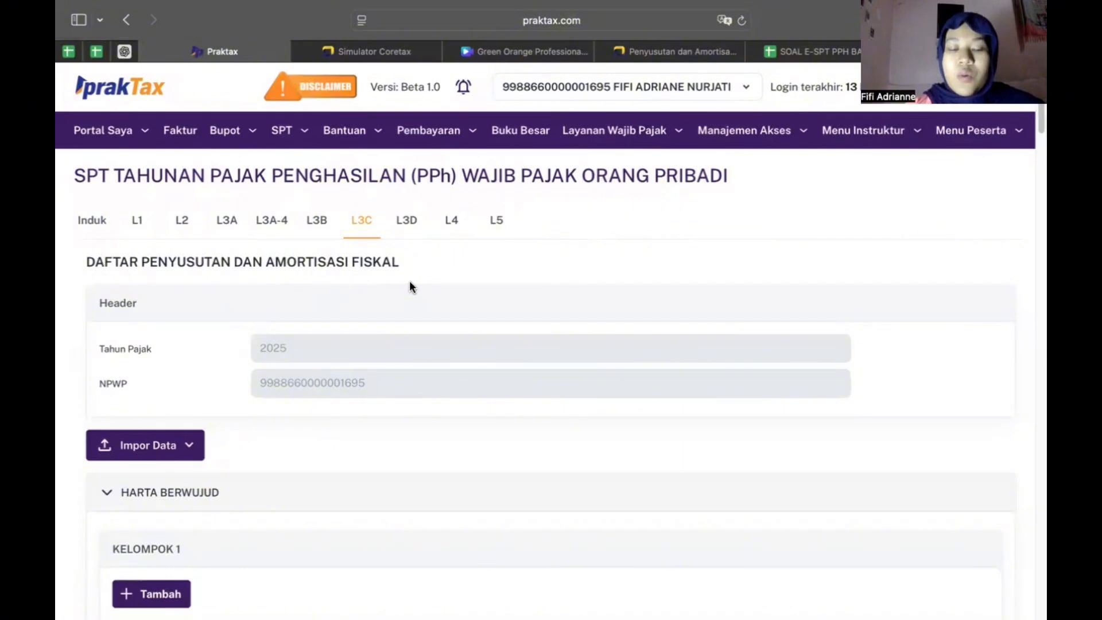
Scroll through the empty L3C depreciation tables to review them
scroll(255, 349, down, 2)
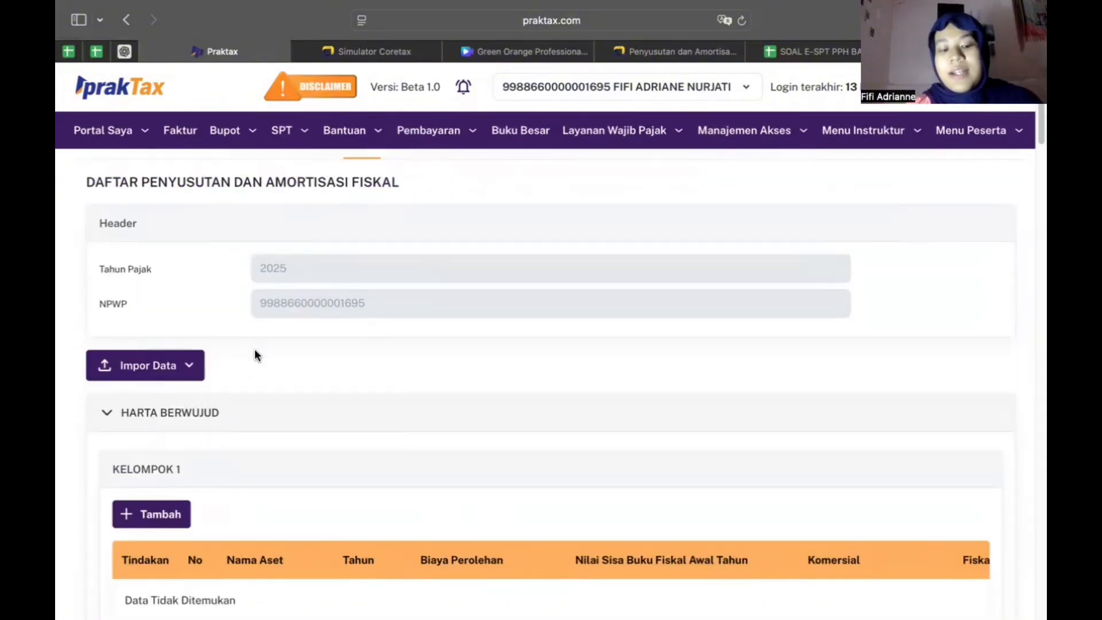
scroll(255, 357, down, 1)
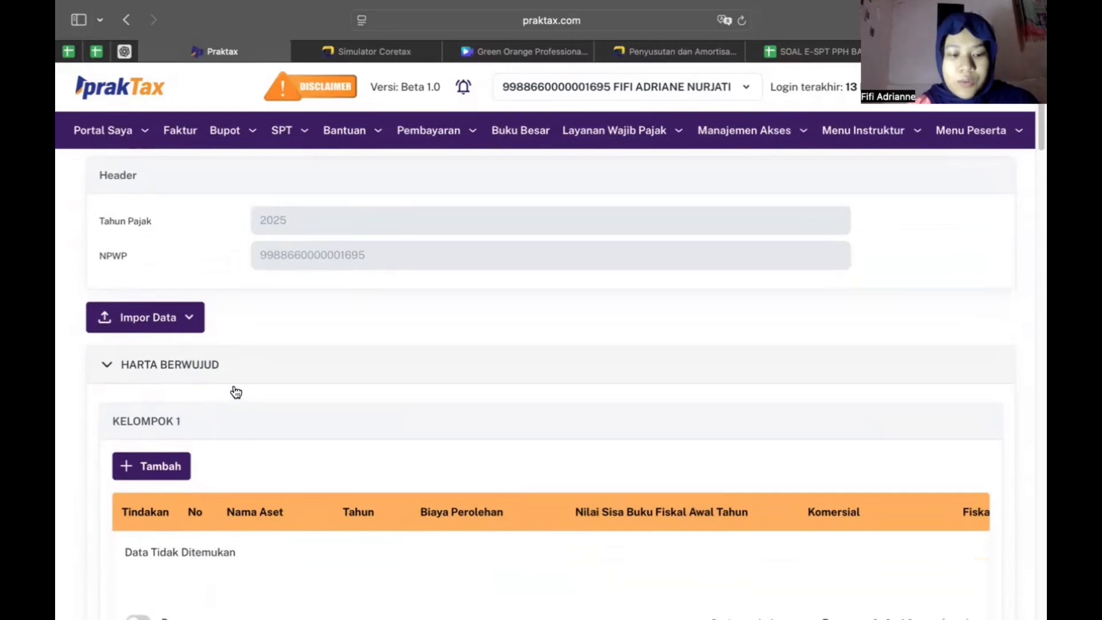
scroll(234, 391, down, 1)
scroll(232, 391, down, 5)
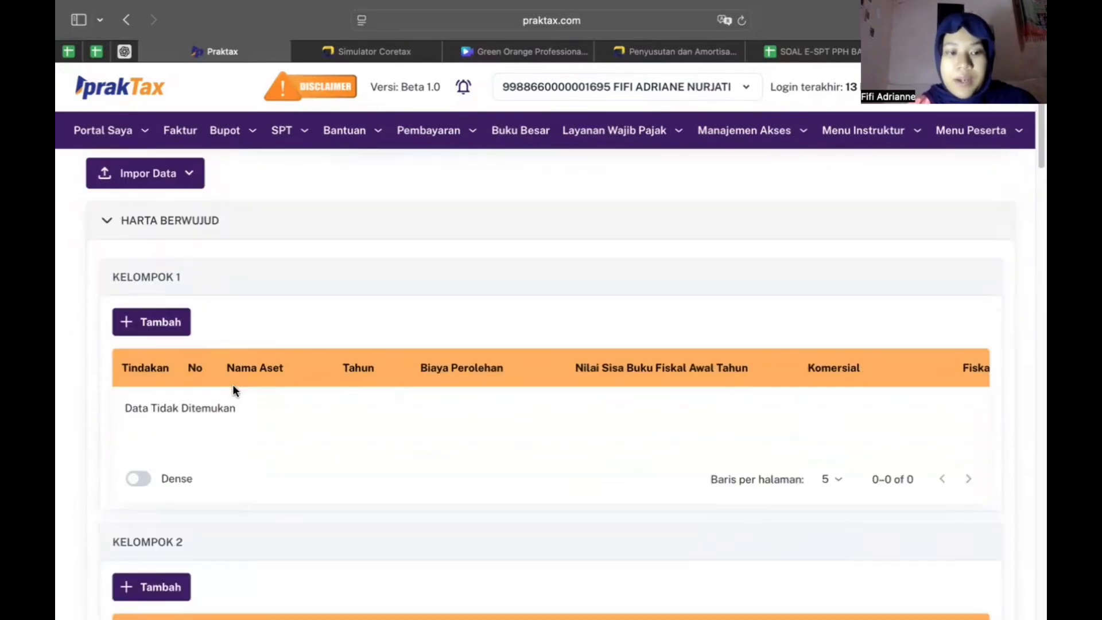
scroll(233, 310, down, 1)
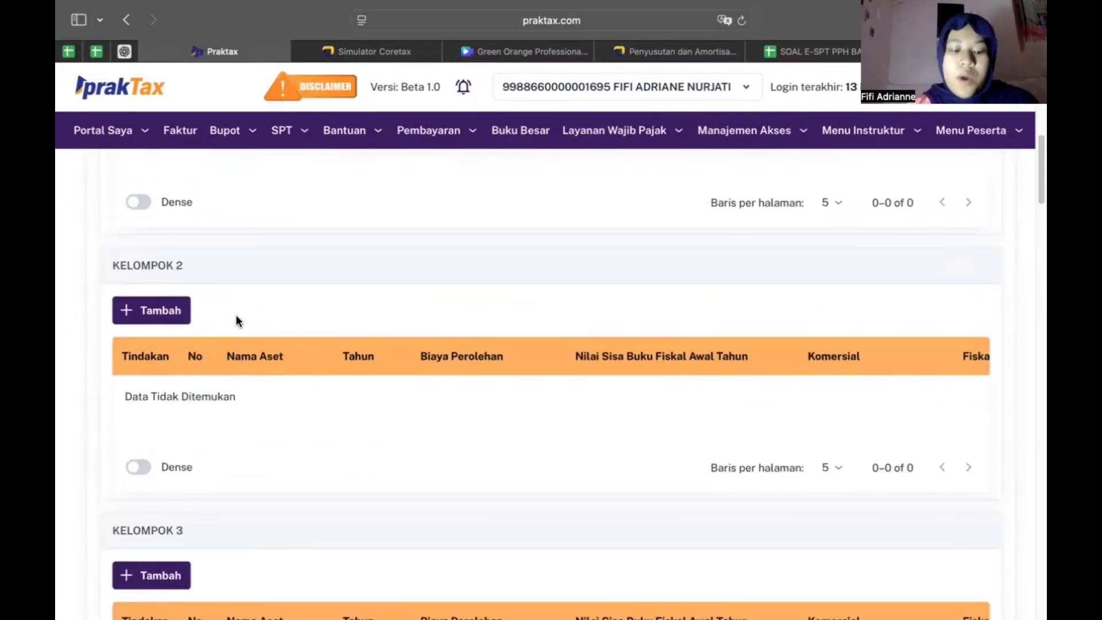
scroll(251, 364, down, 3)
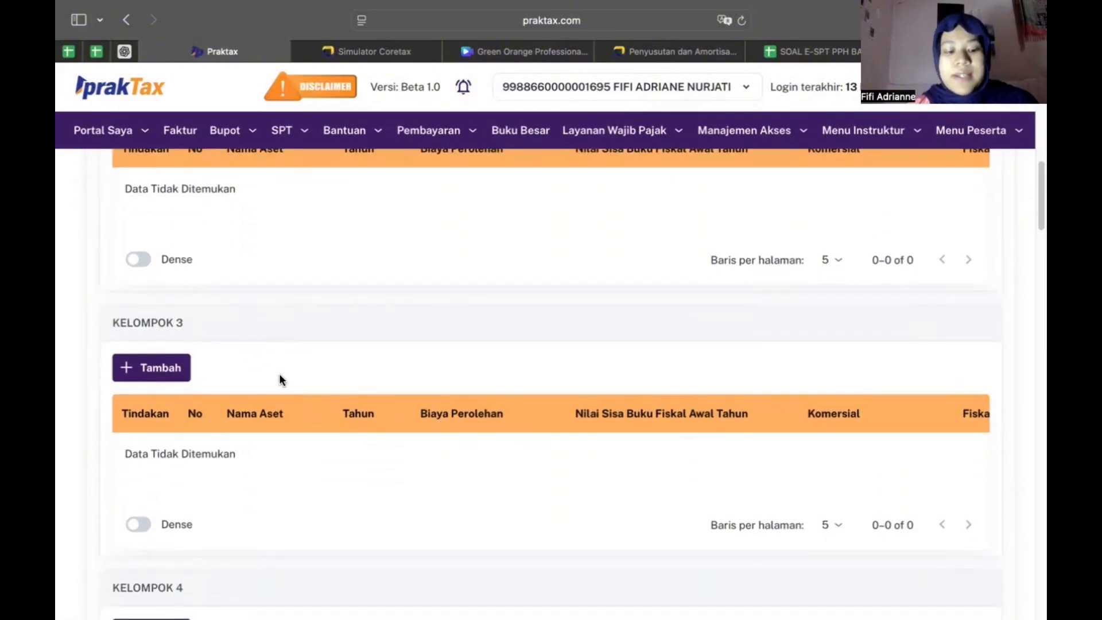
scroll(279, 375, down, 1)
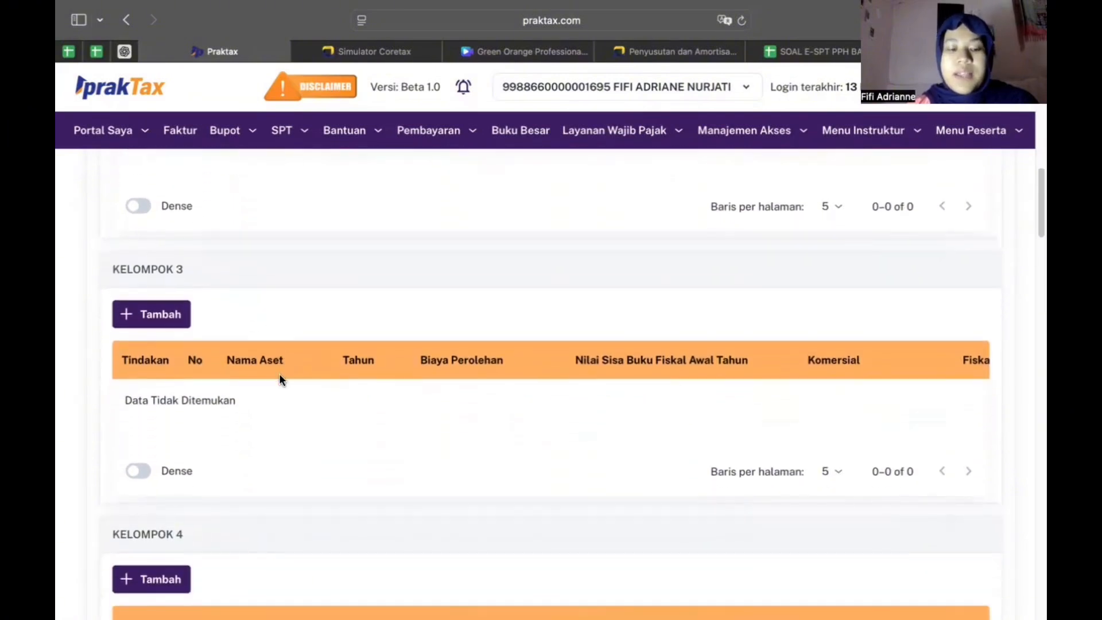
scroll(280, 378, down, 3)
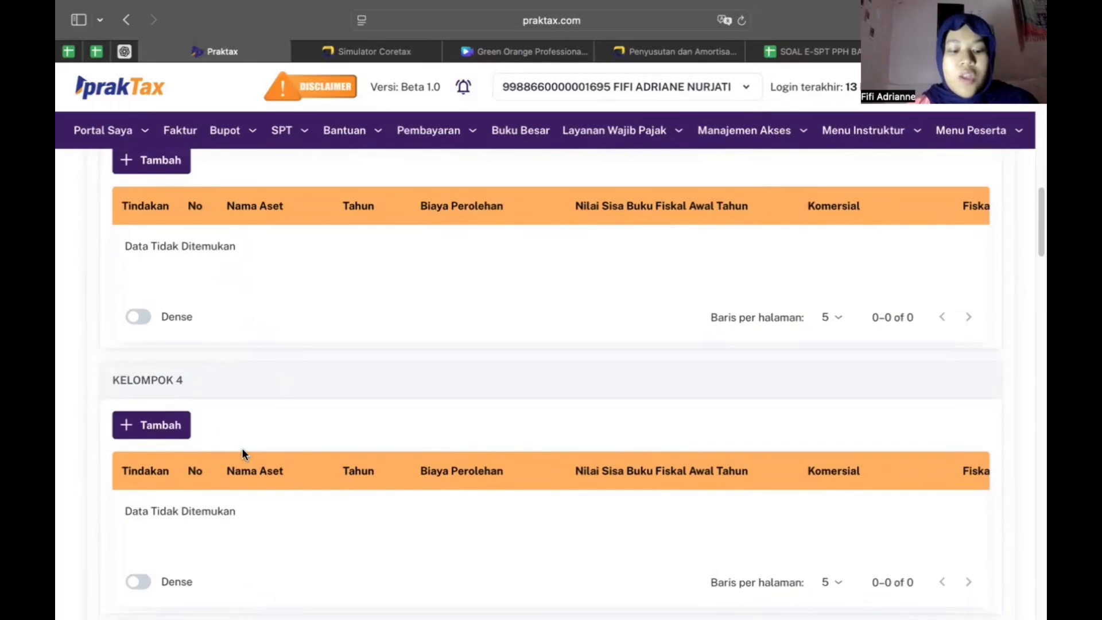
scroll(254, 400, down, 4)
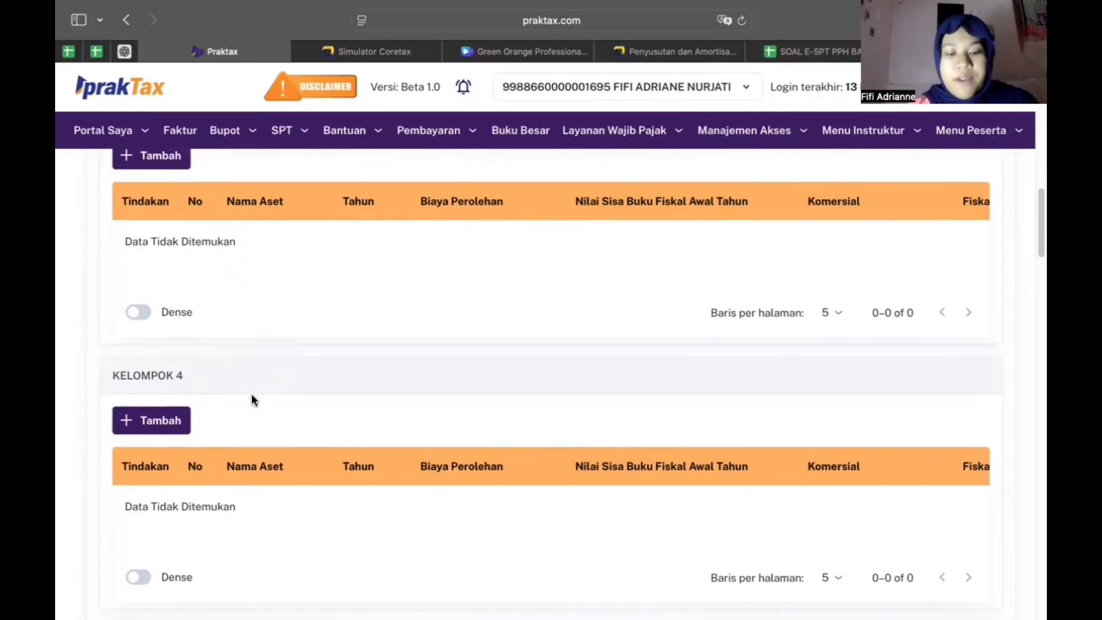
scroll(252, 396, down, 4)
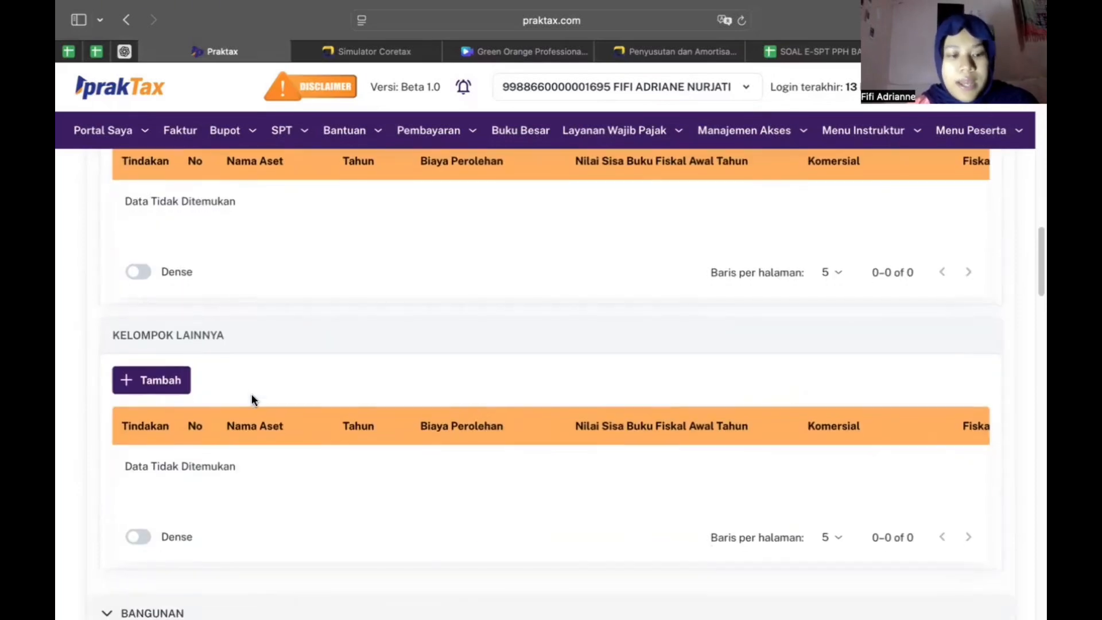
scroll(284, 302, down, 2)
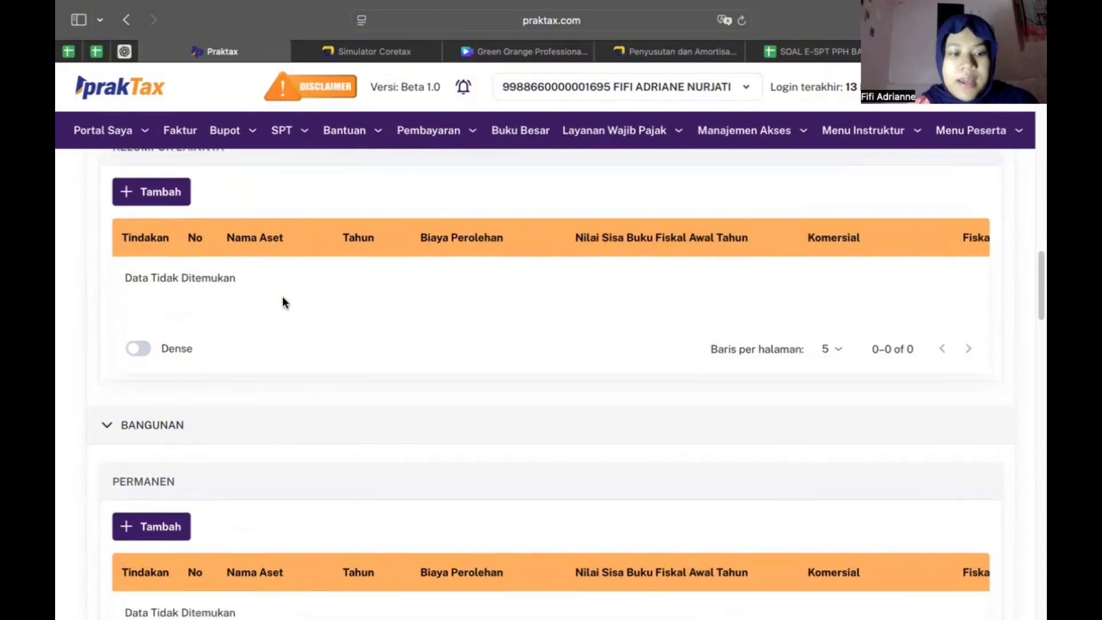
scroll(152, 344, down, 5)
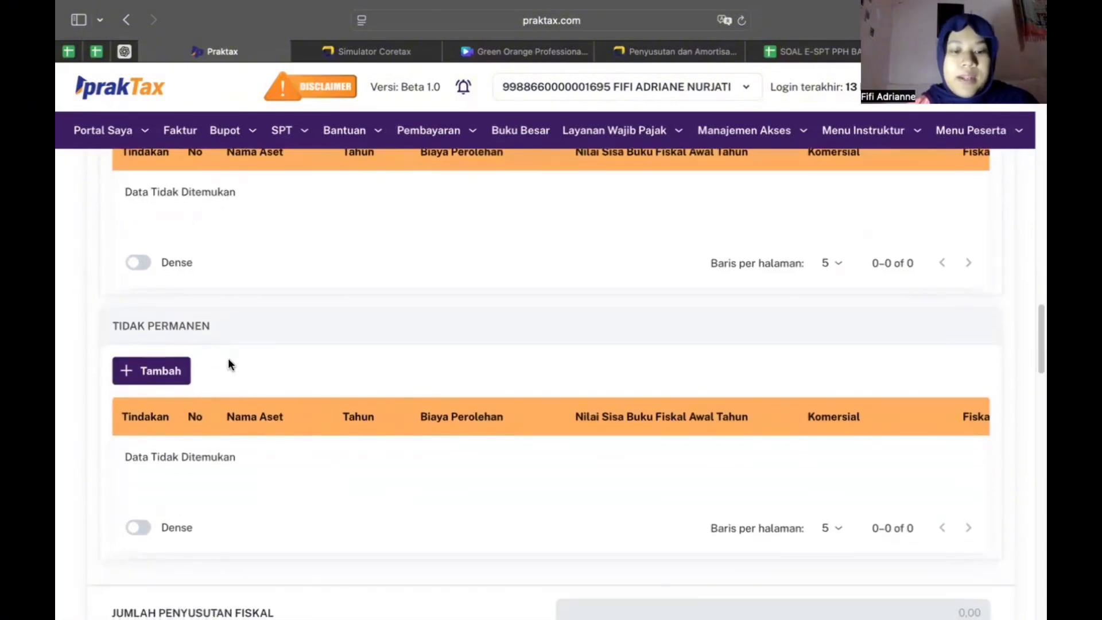
scroll(229, 362, down, 5)
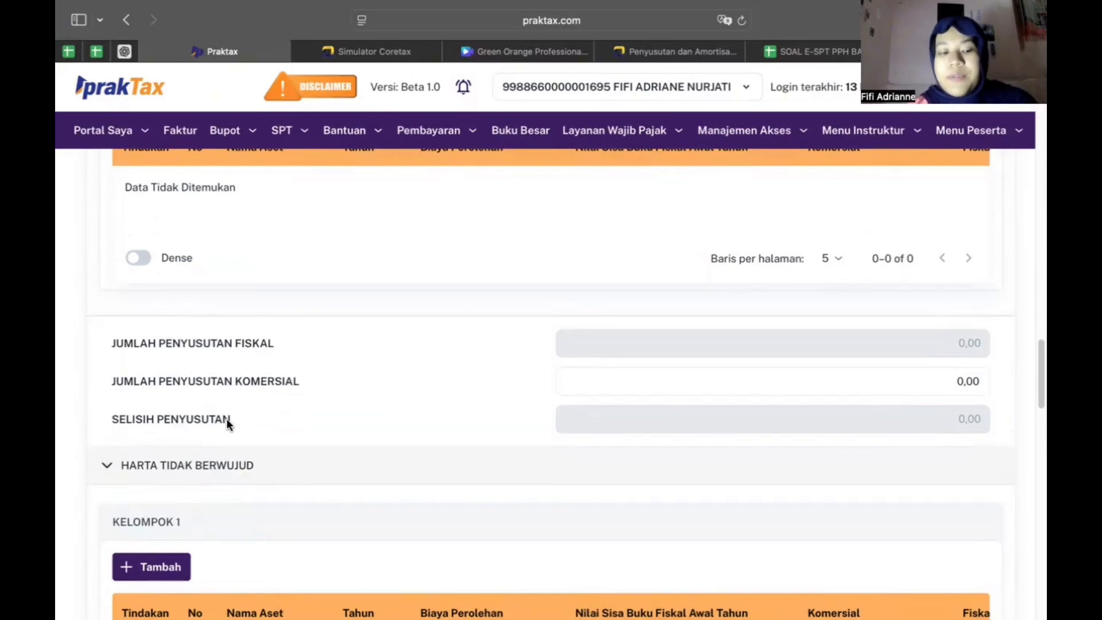
scroll(226, 418, down, 1)
scroll(226, 418, up, 6)
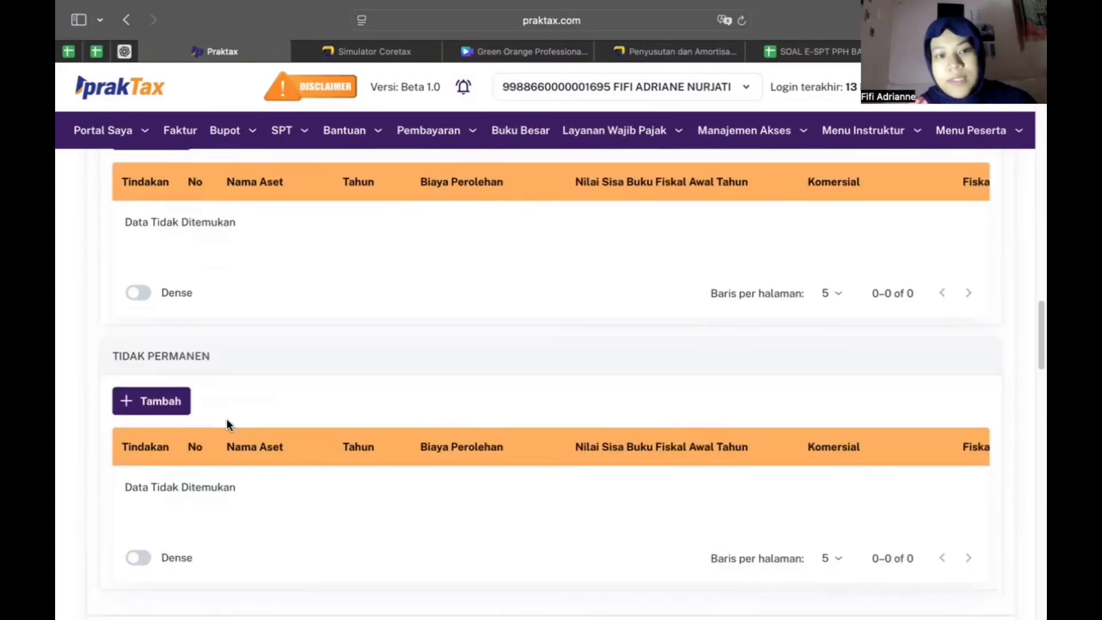
scroll(226, 418, up, 15)
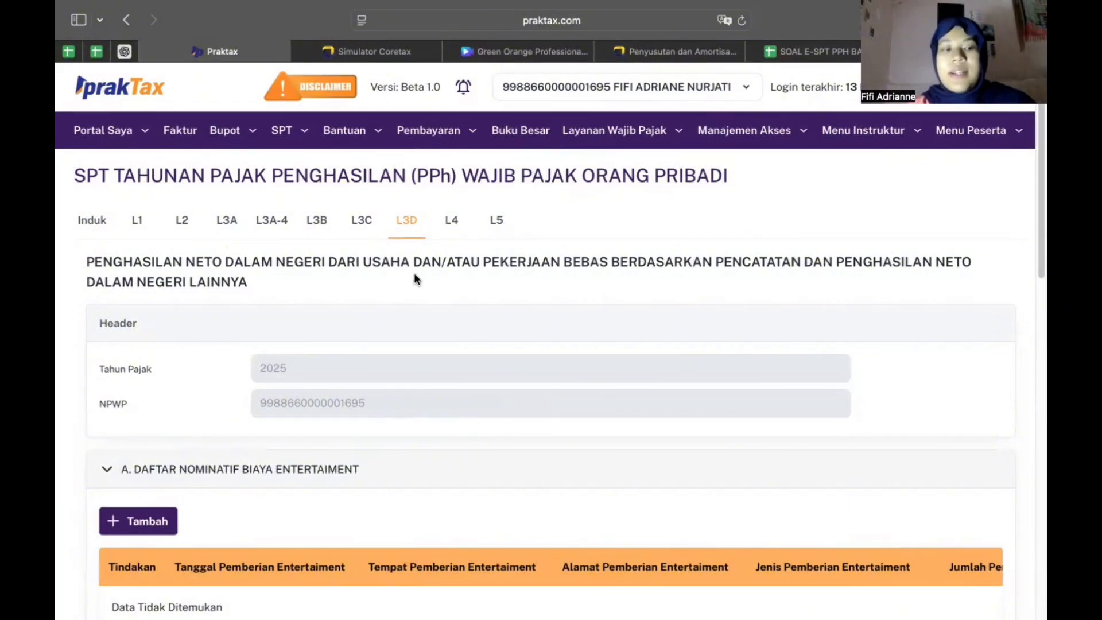
scroll(415, 279, down, 3)
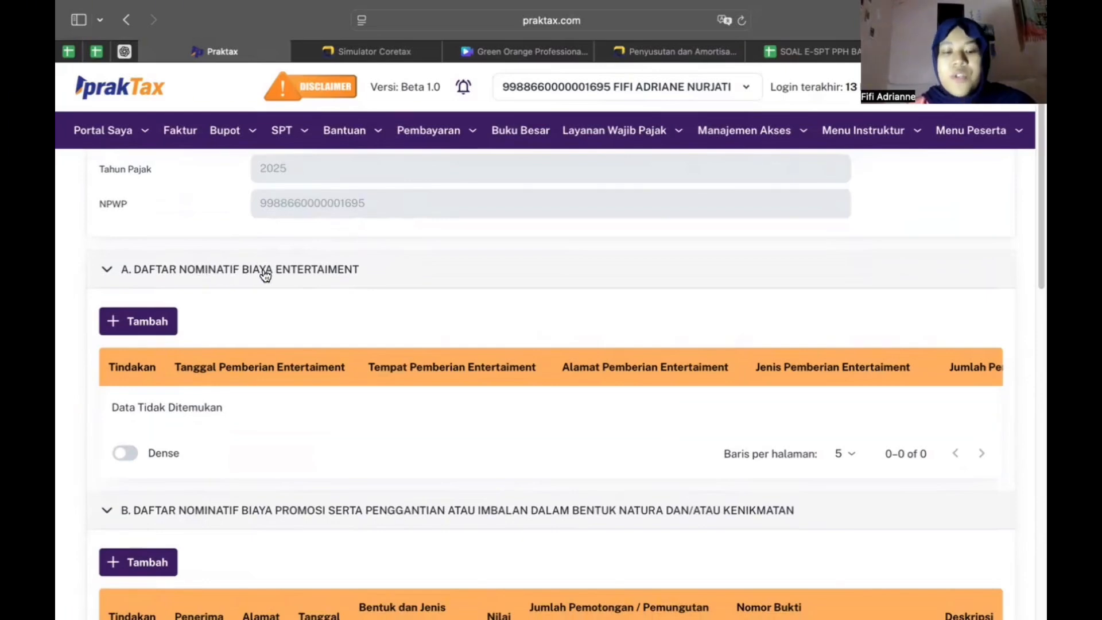
scroll(279, 294, down, 1)
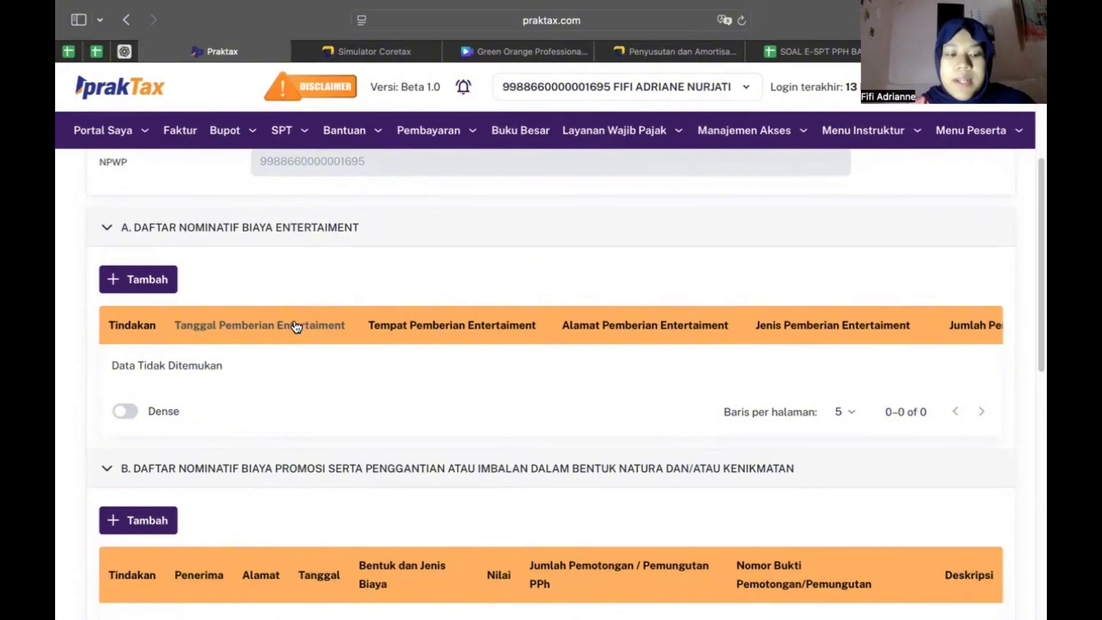
click(143, 281)
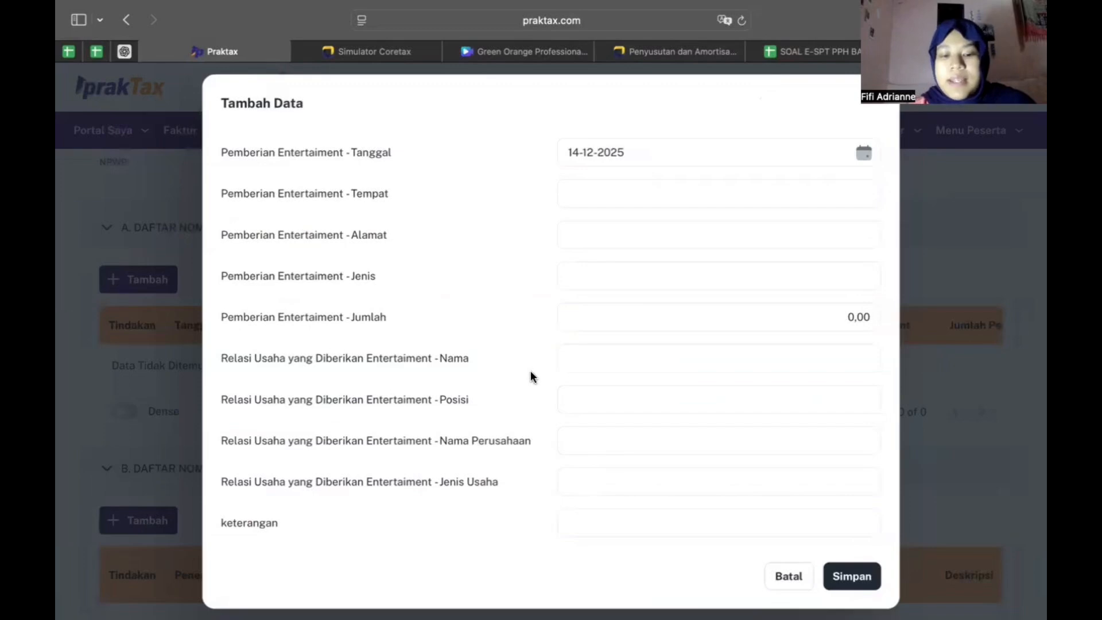
click(788, 576)
scroll(401, 238, down, 3)
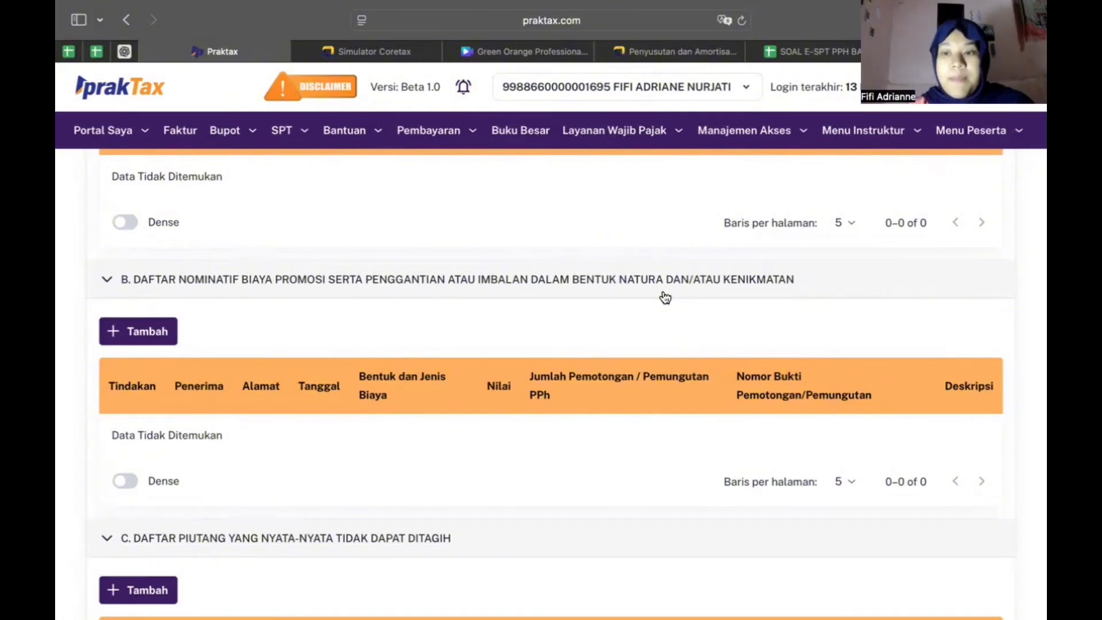
Scroll through section C down to the Simpan Perubahan button
scroll(665, 297, down, 4)
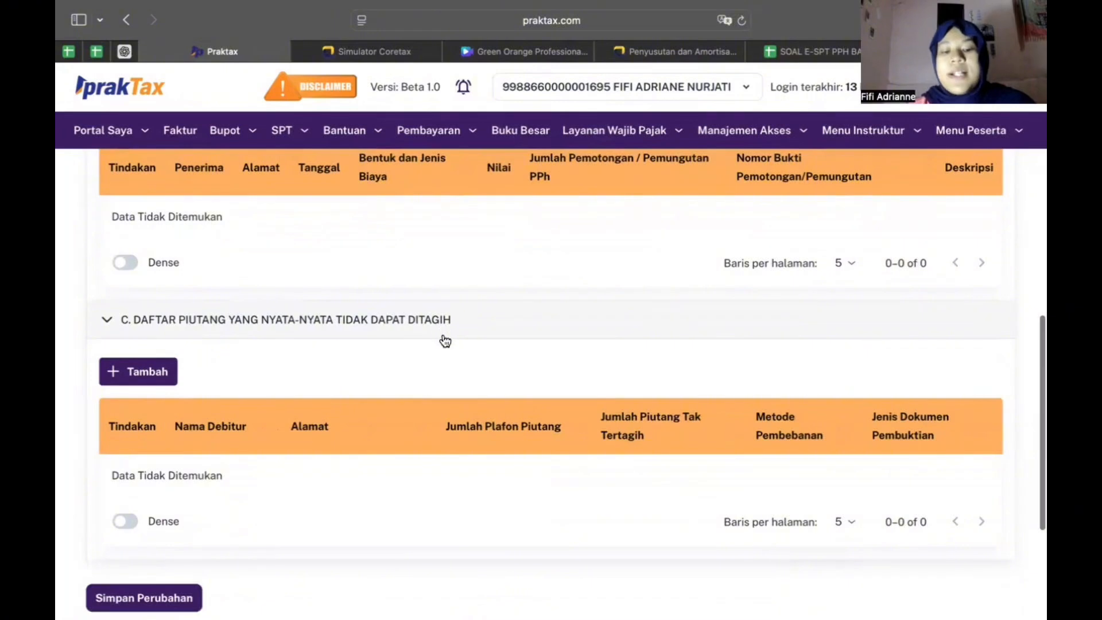
scroll(445, 341, down, 1)
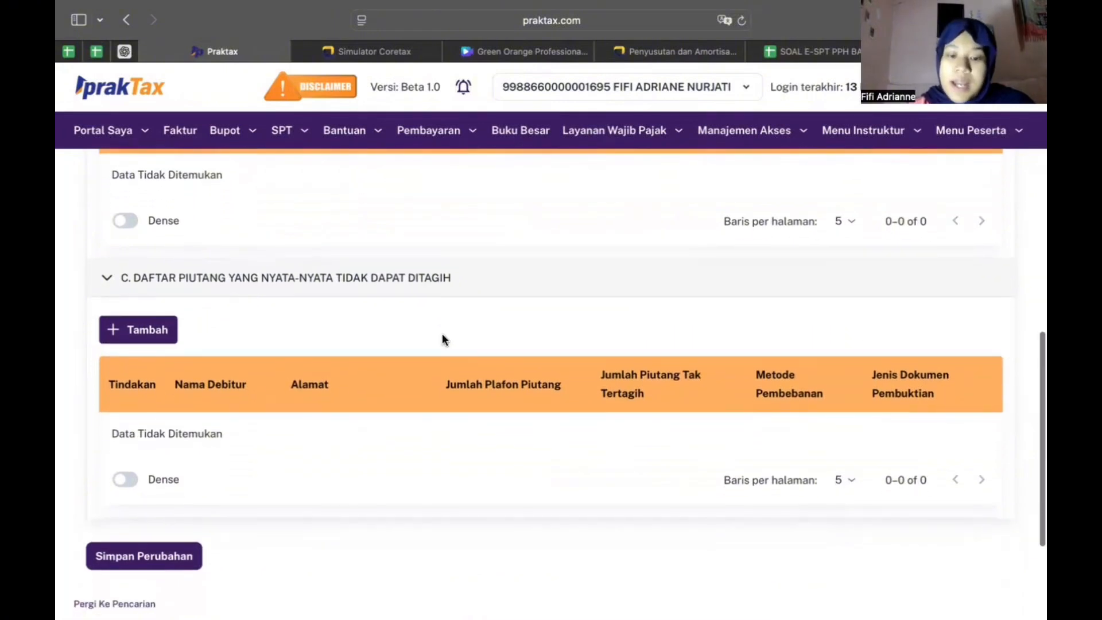
scroll(442, 335, down, 1)
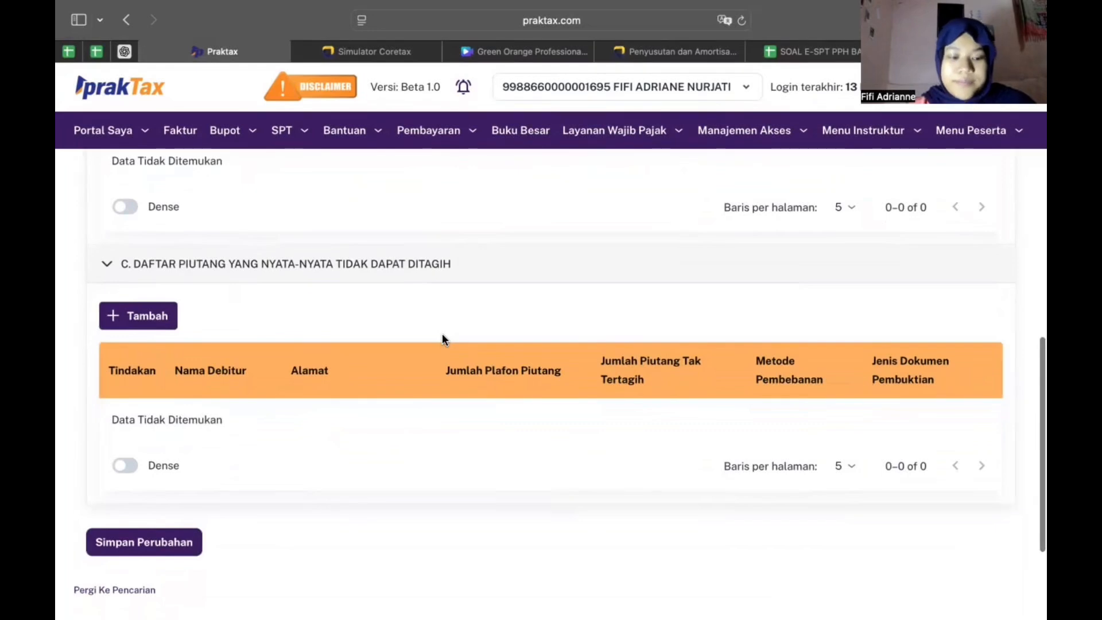
scroll(442, 335, down, 1)
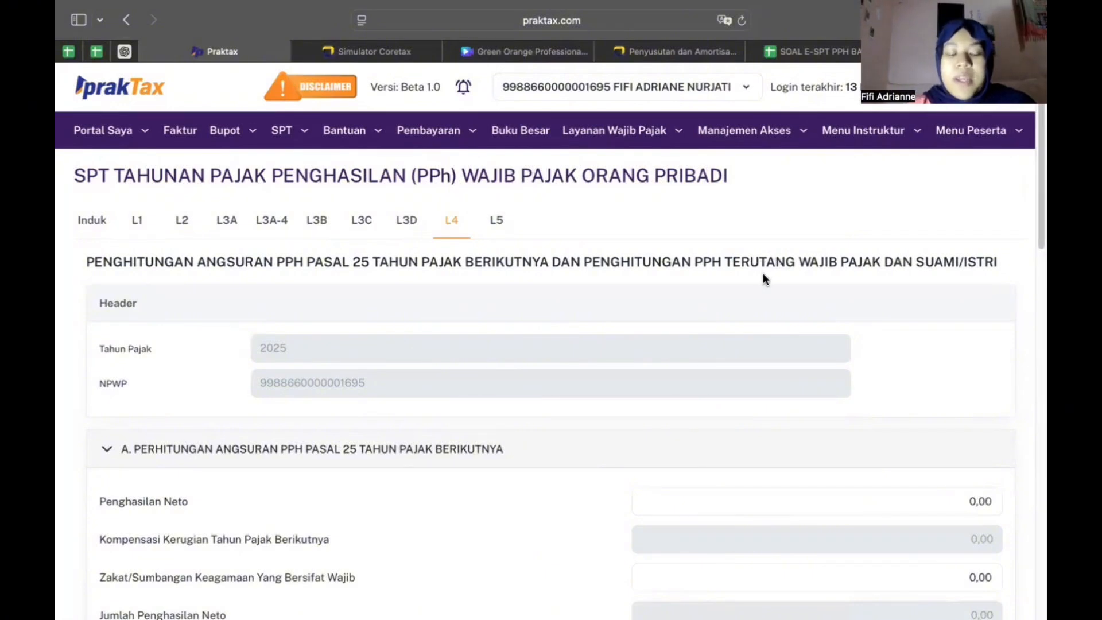
scroll(723, 327, down, 3)
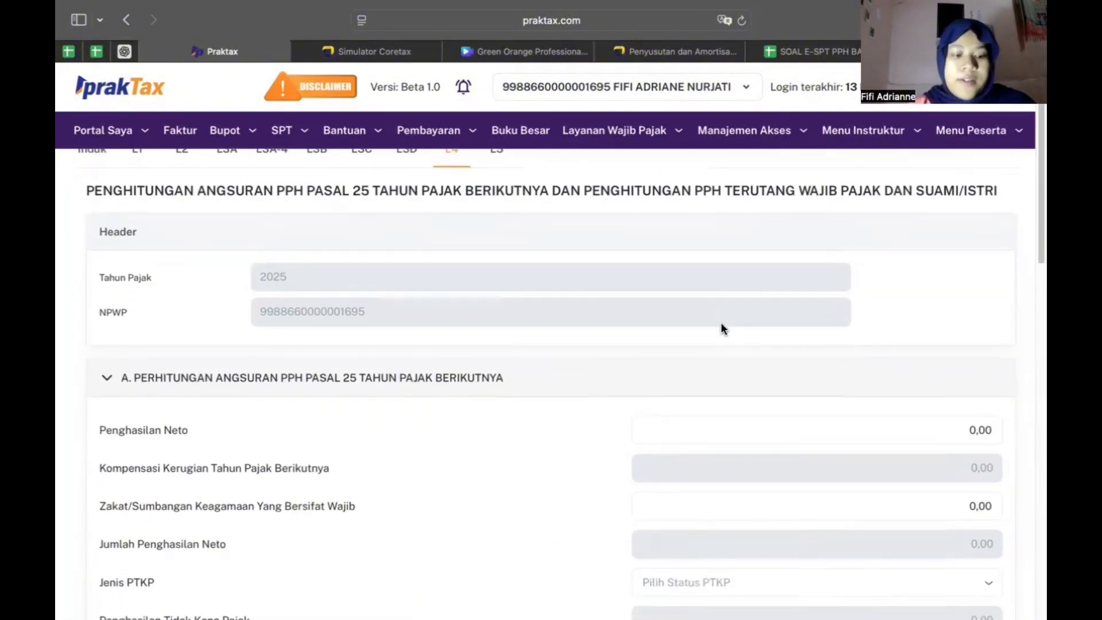
scroll(720, 327, down, 3)
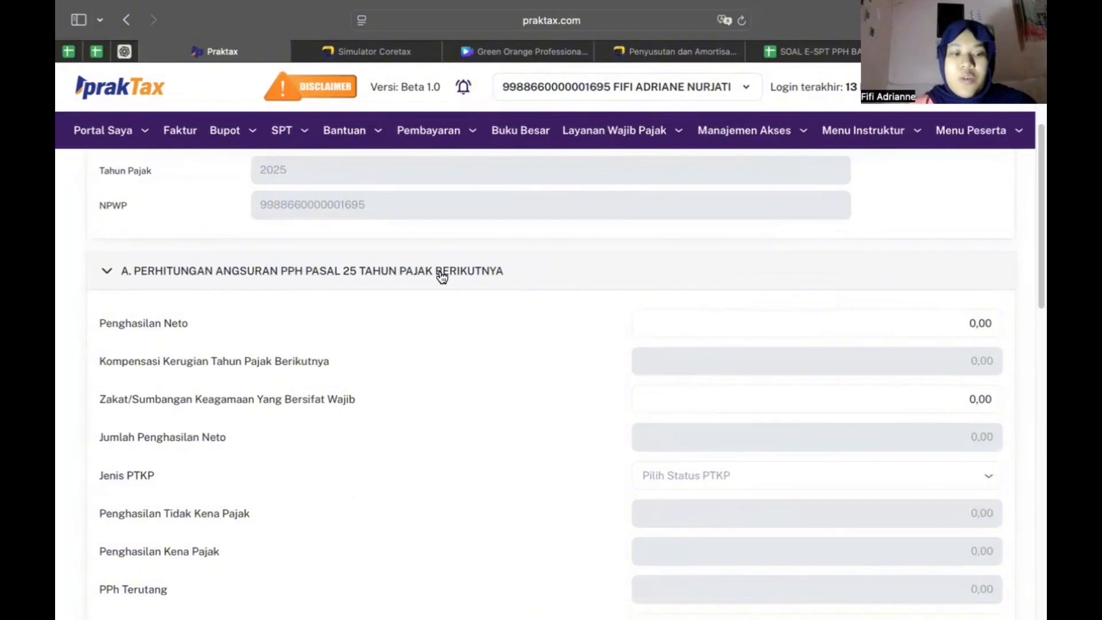
scroll(443, 288, down, 2)
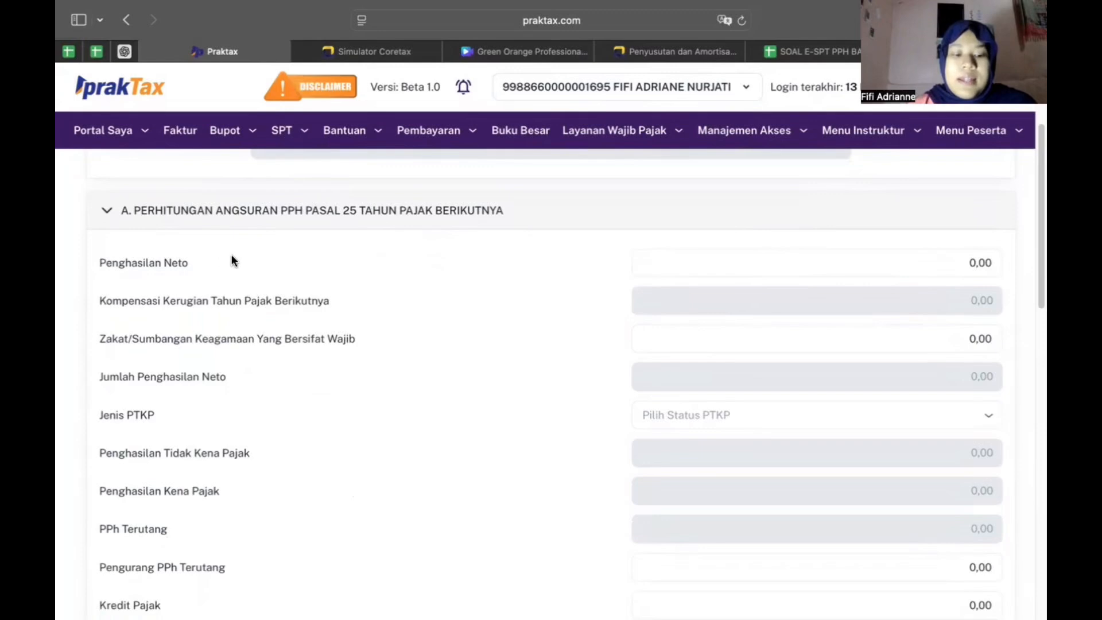
click(970, 273)
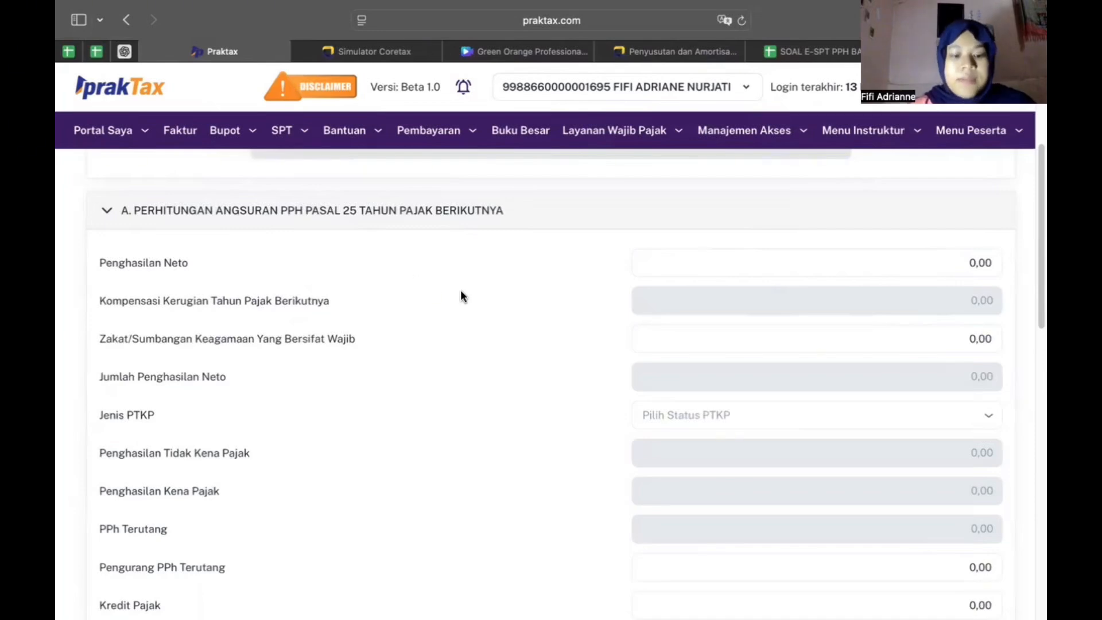
scroll(414, 317, down, 1)
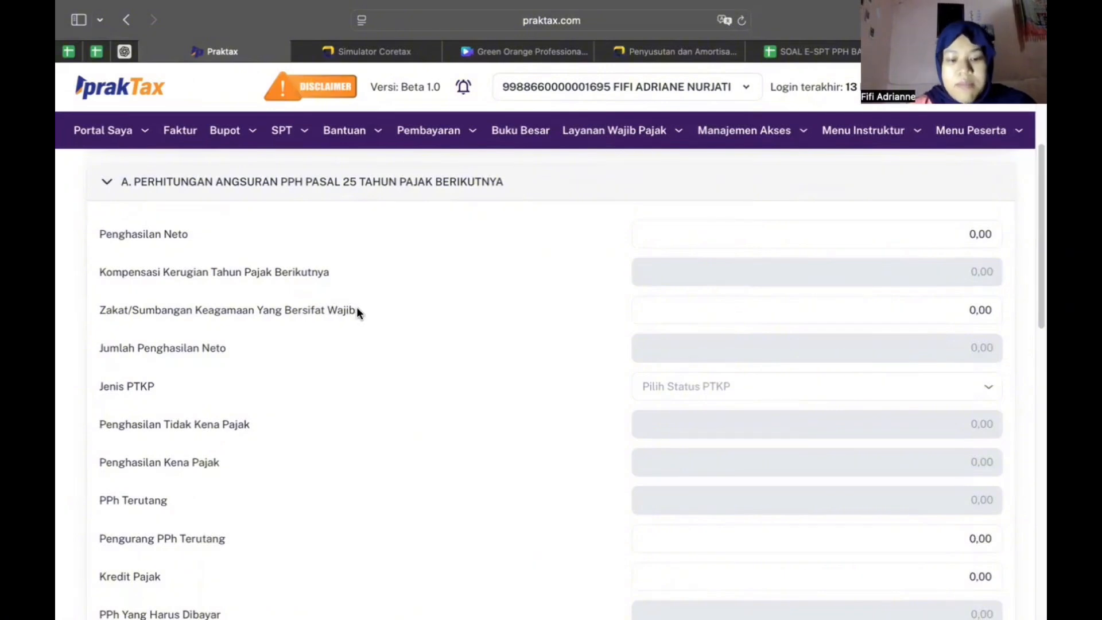
click(898, 309)
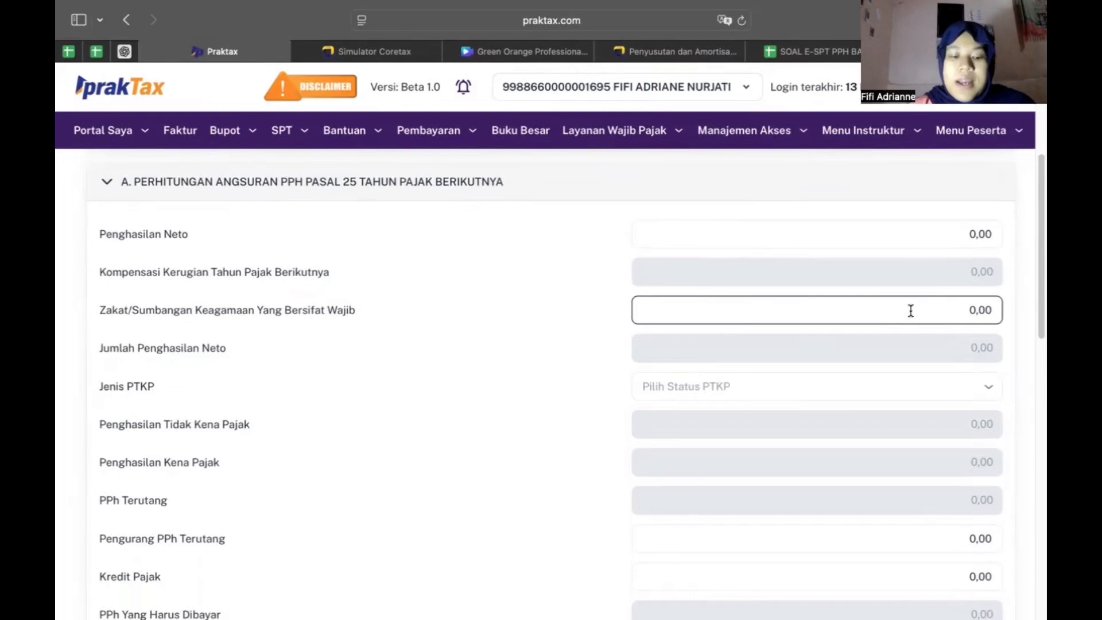
click(703, 356)
scroll(703, 356, down, 1)
scroll(703, 357, down, 1)
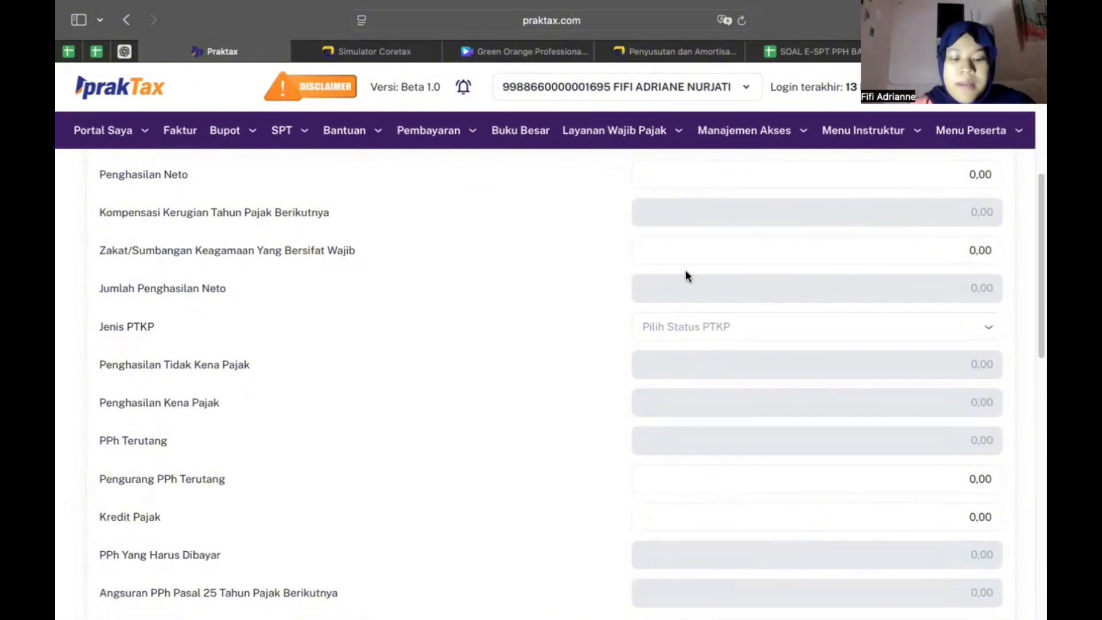
scroll(809, 257, up, 1)
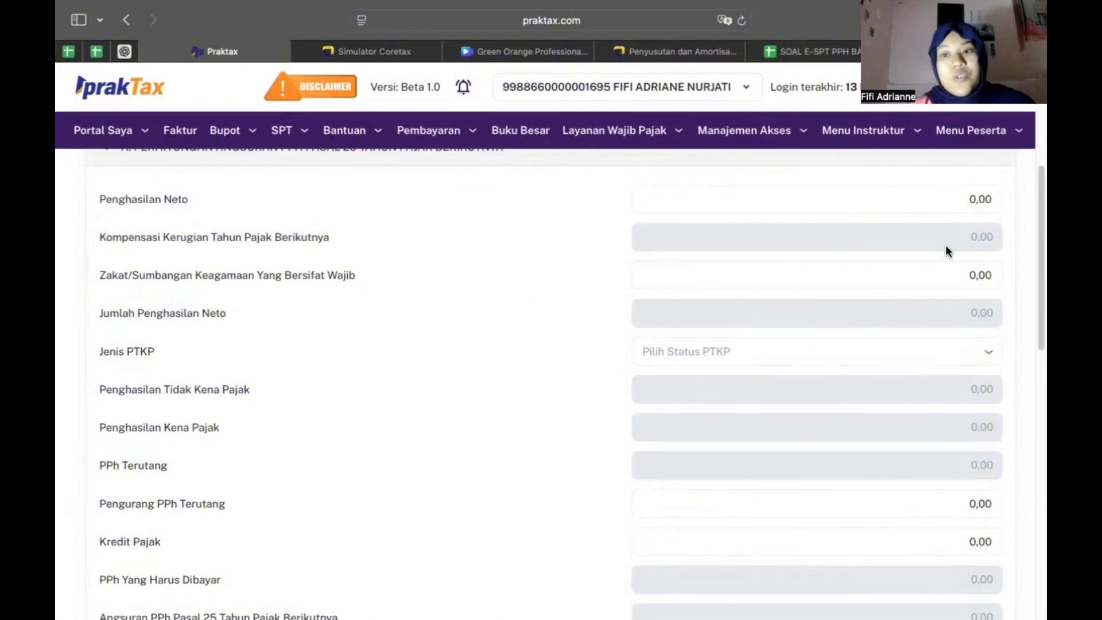
scroll(601, 293, down, 5)
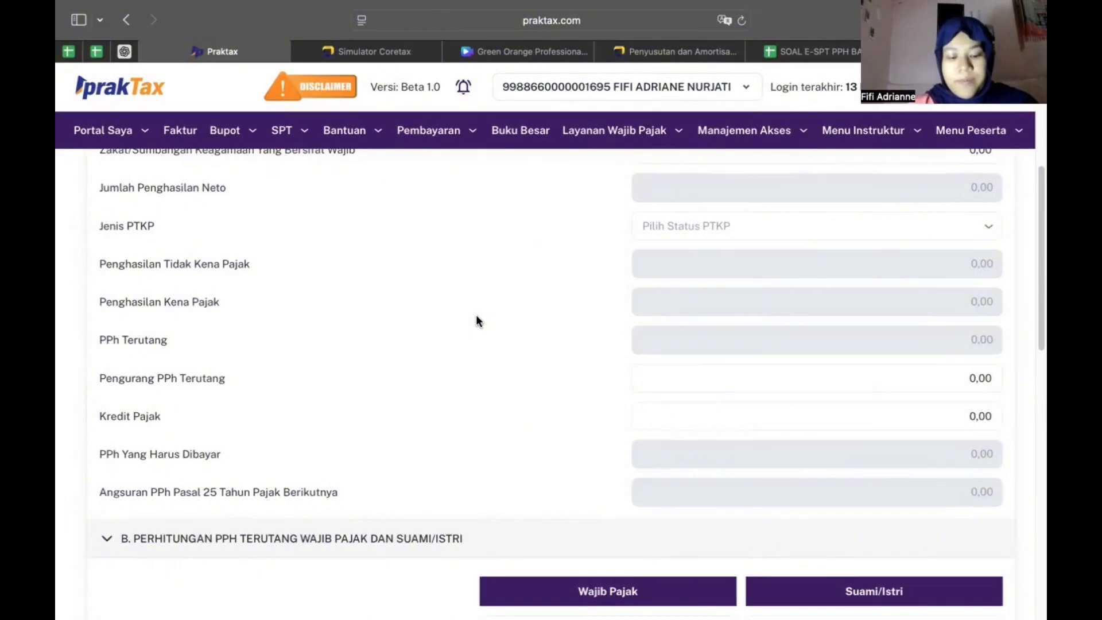
scroll(476, 318, down, 1)
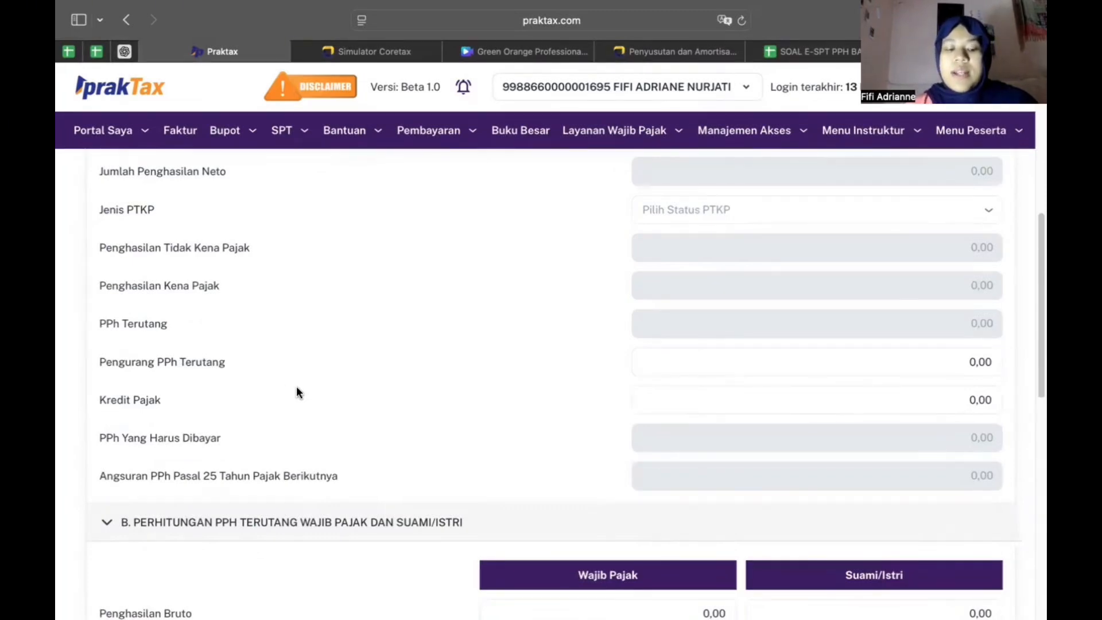
scroll(297, 388, down, 3)
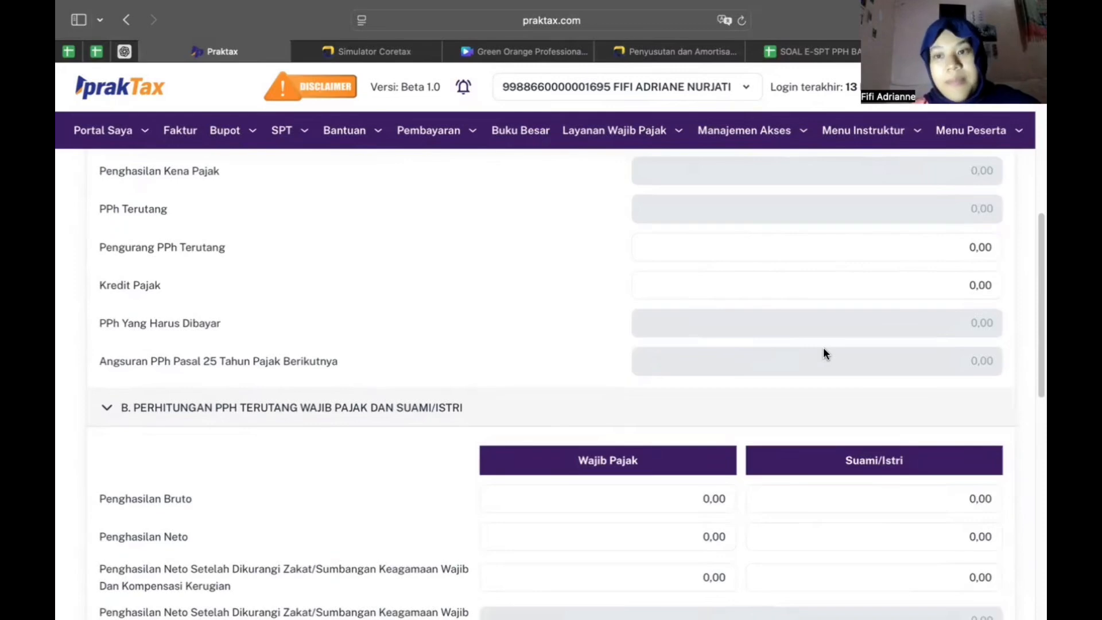
scroll(389, 304, down, 1)
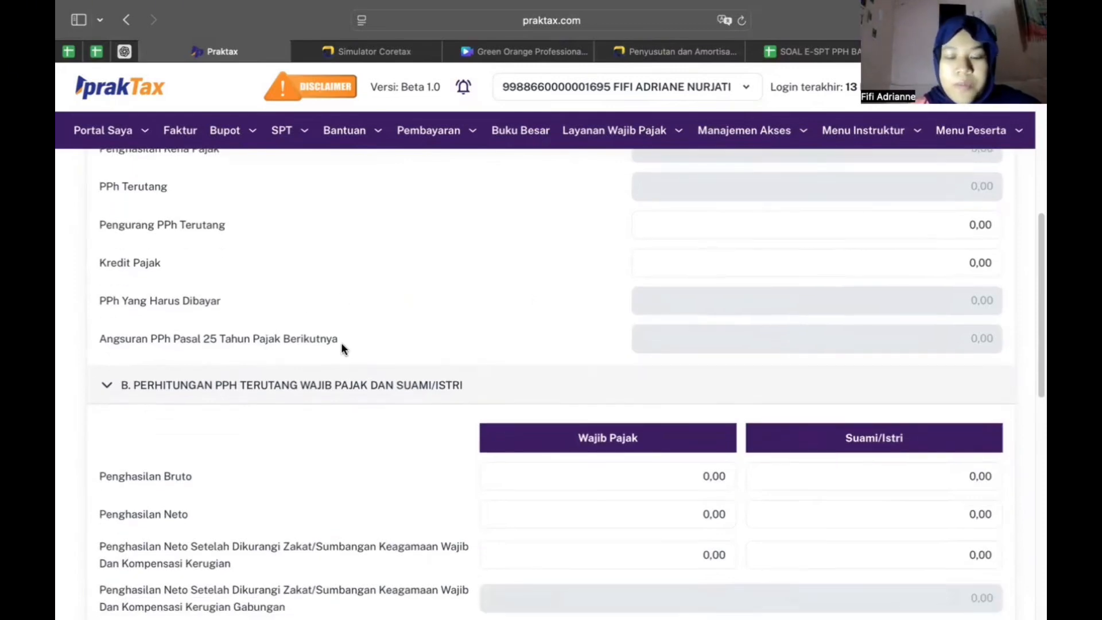
scroll(374, 345, down, 2)
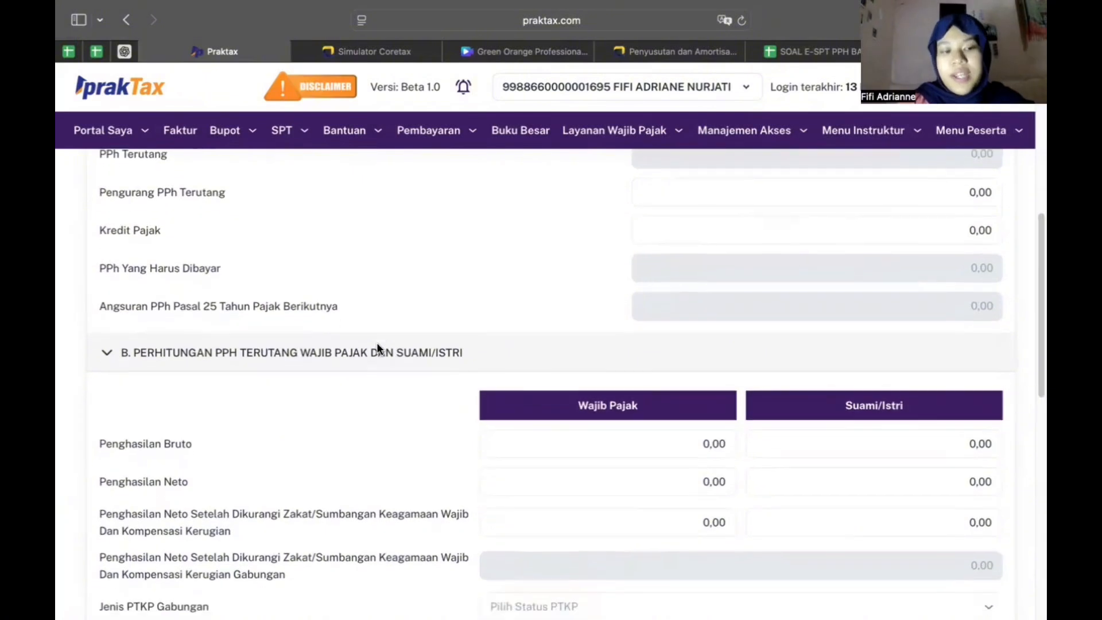
scroll(379, 349, down, 1)
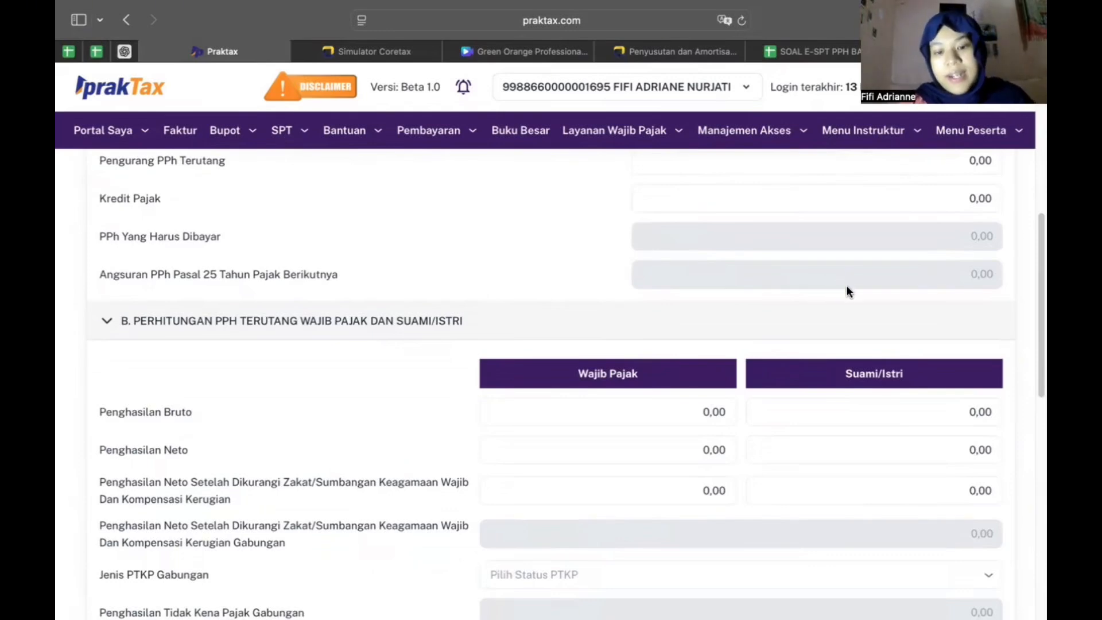
scroll(847, 292, up, 1)
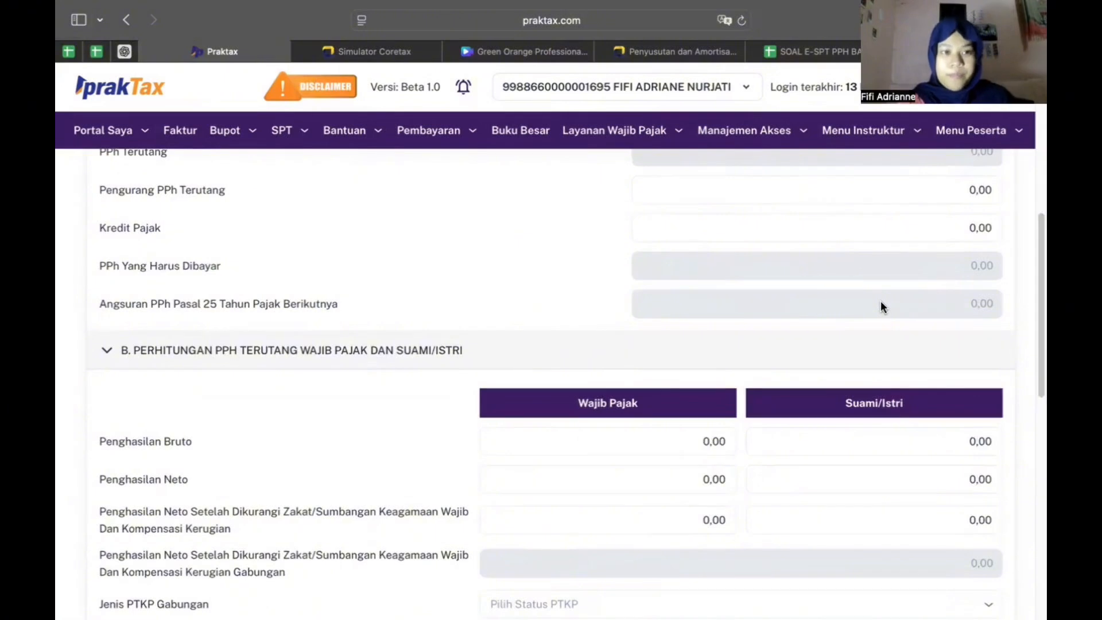
scroll(881, 303, down, 1)
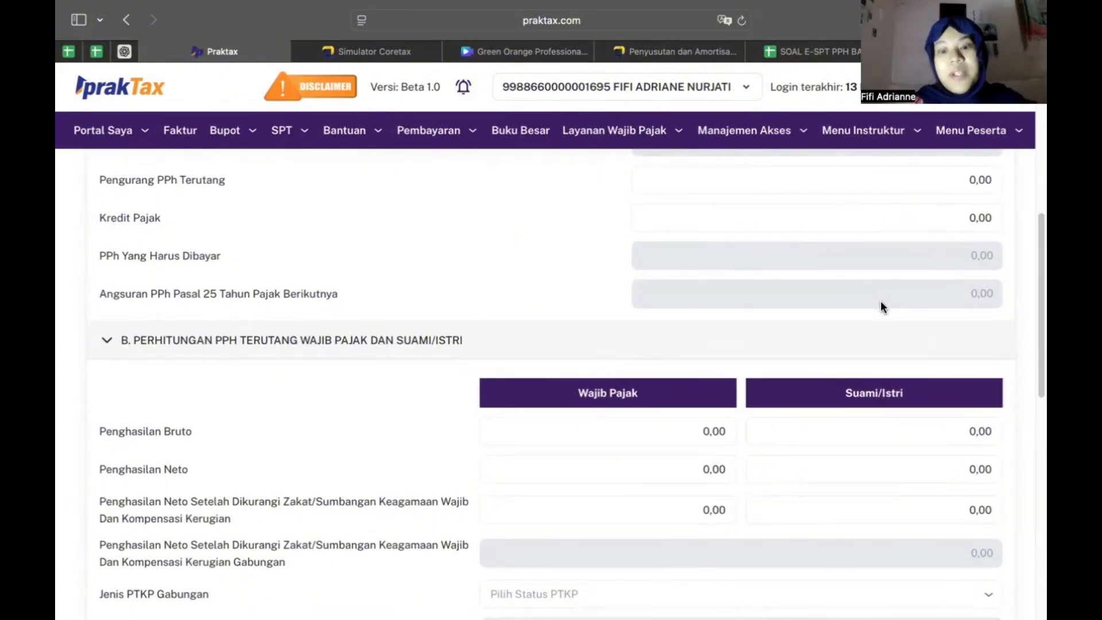
scroll(257, 226, down, 5)
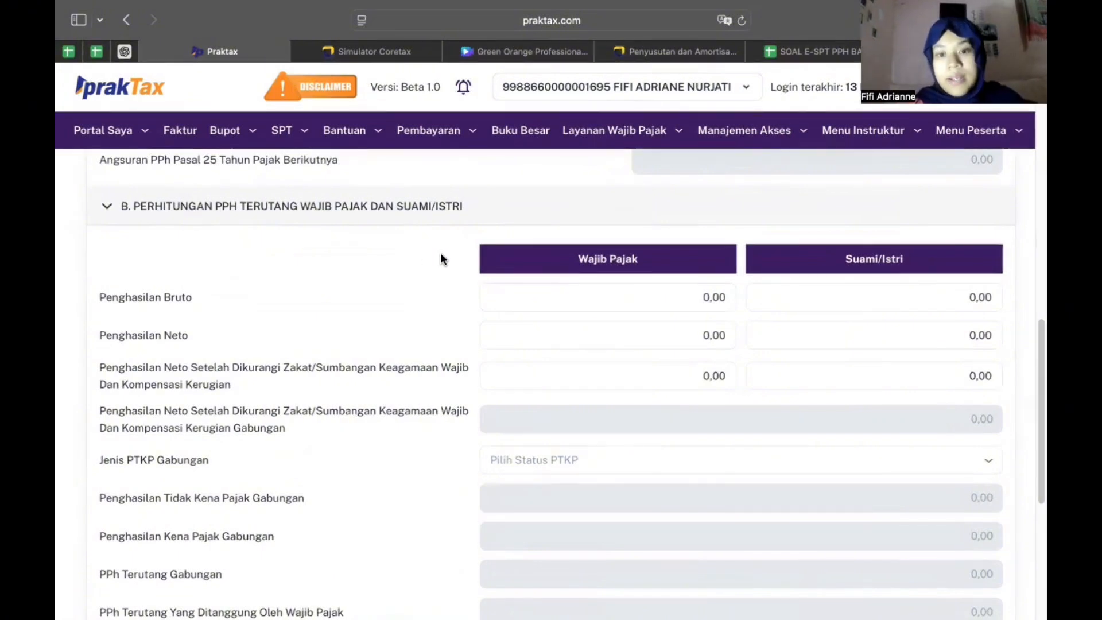
Scroll down the L5 fiscal loss compensation and deductions page for Tahun Pajak 2025
scroll(447, 253, down, 2)
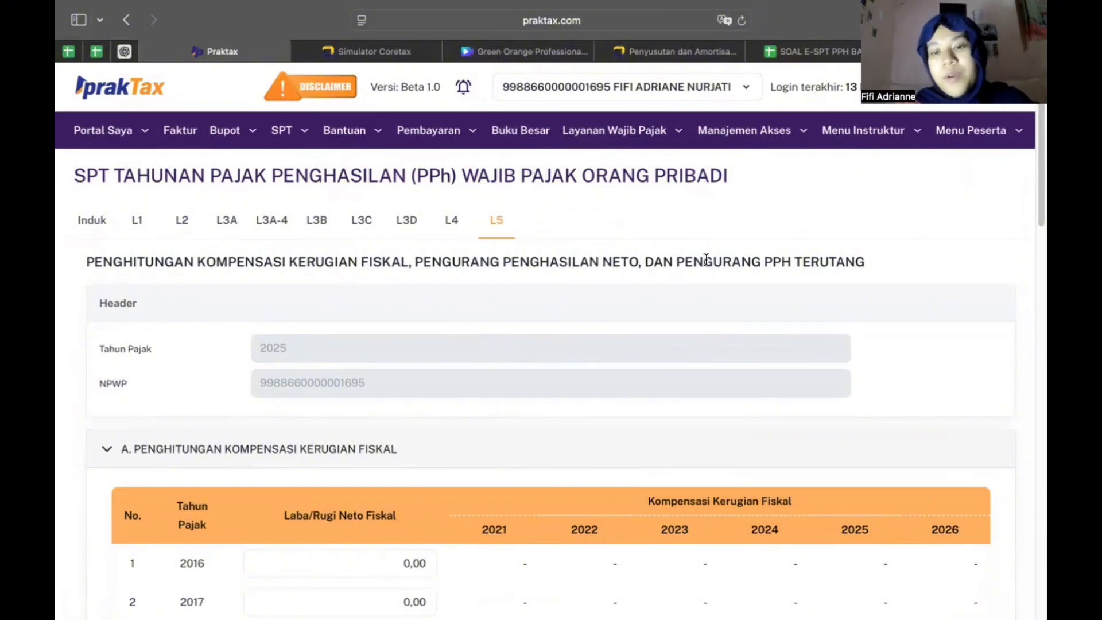
scroll(545, 324, down, 3)
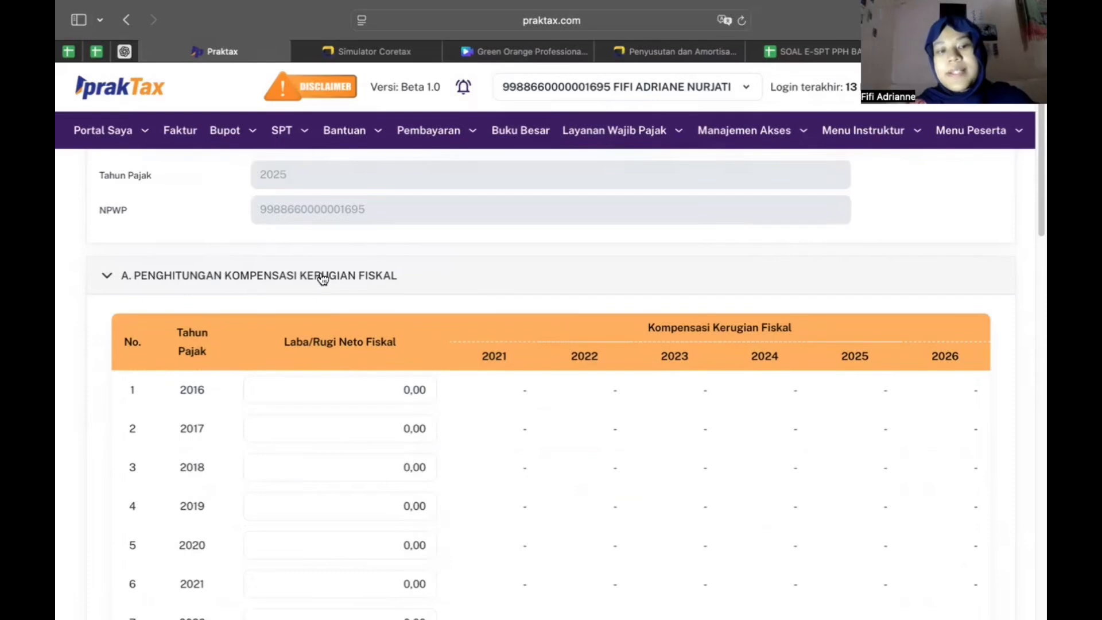
scroll(320, 278, down, 2)
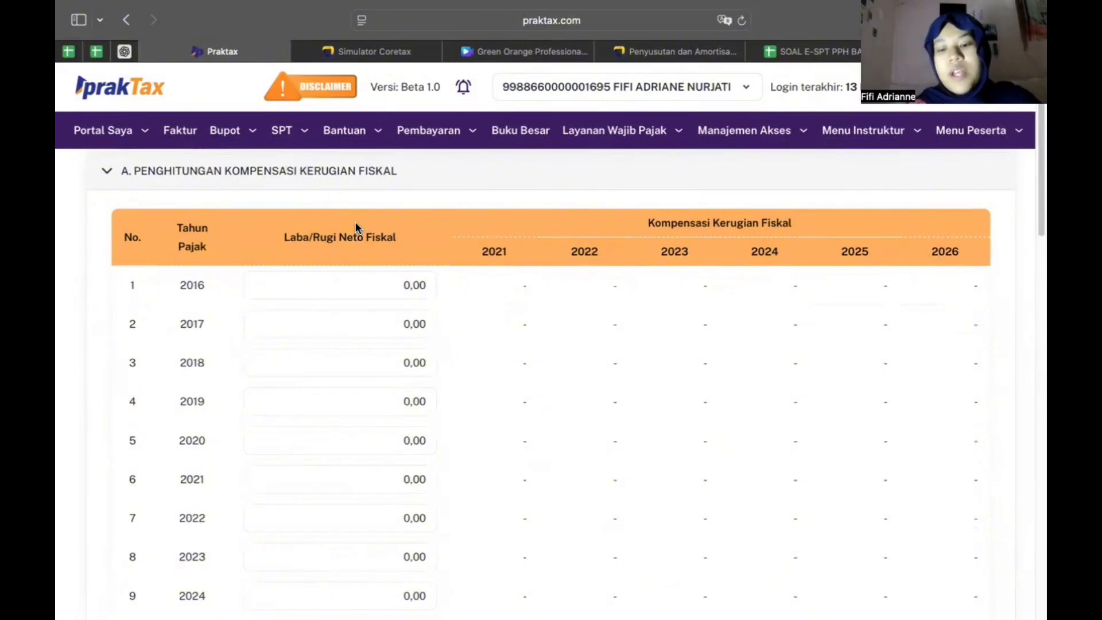
scroll(294, 267, down, 1)
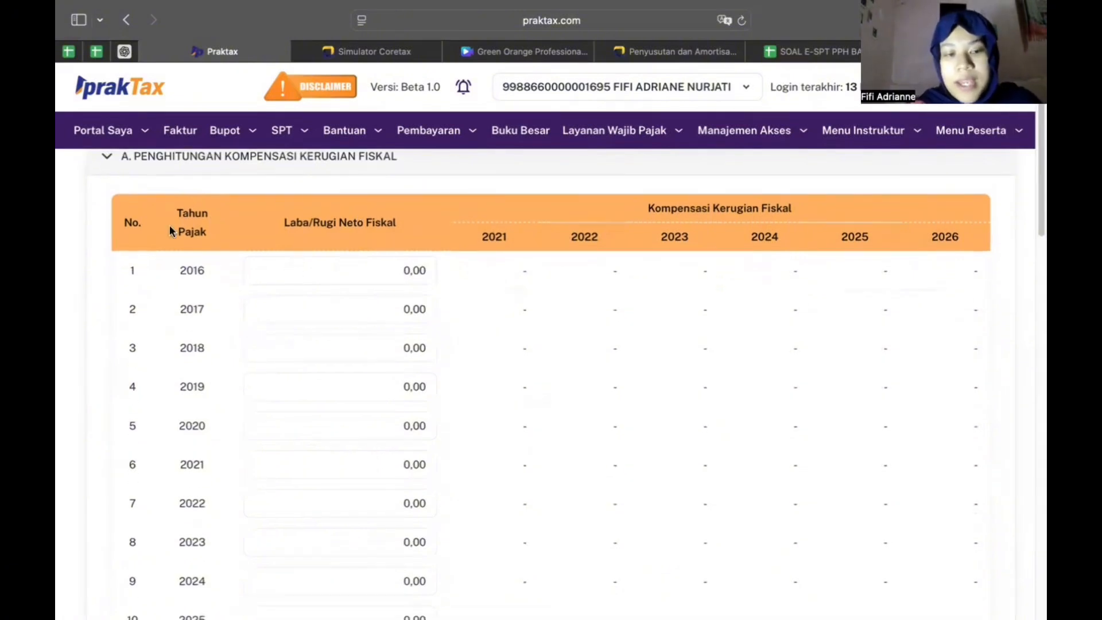
click(242, 388)
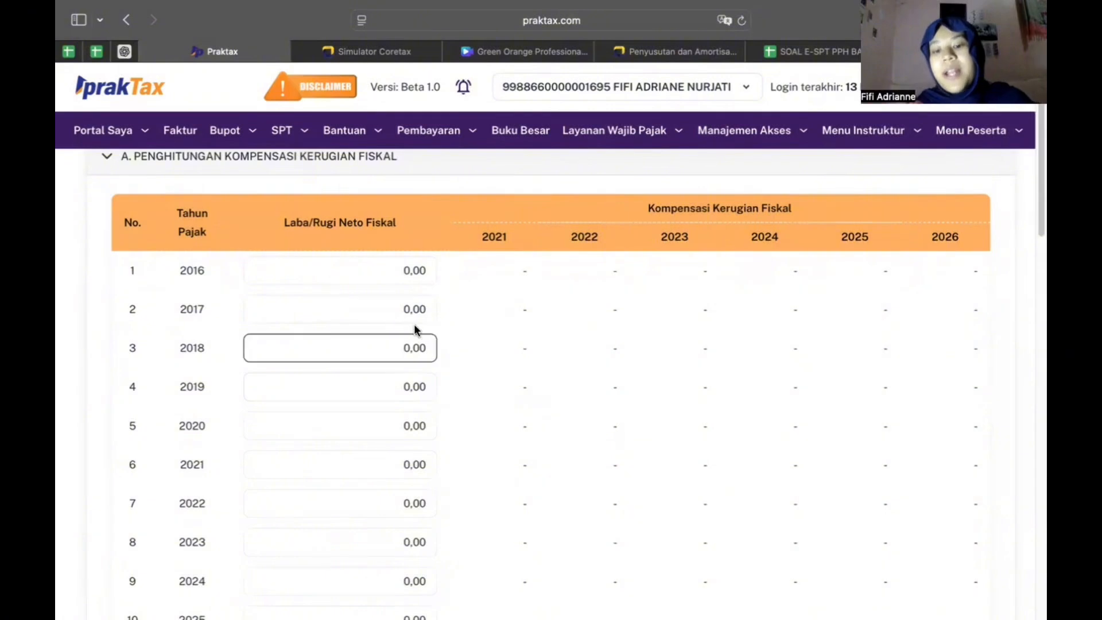
scroll(247, 418, down, 2)
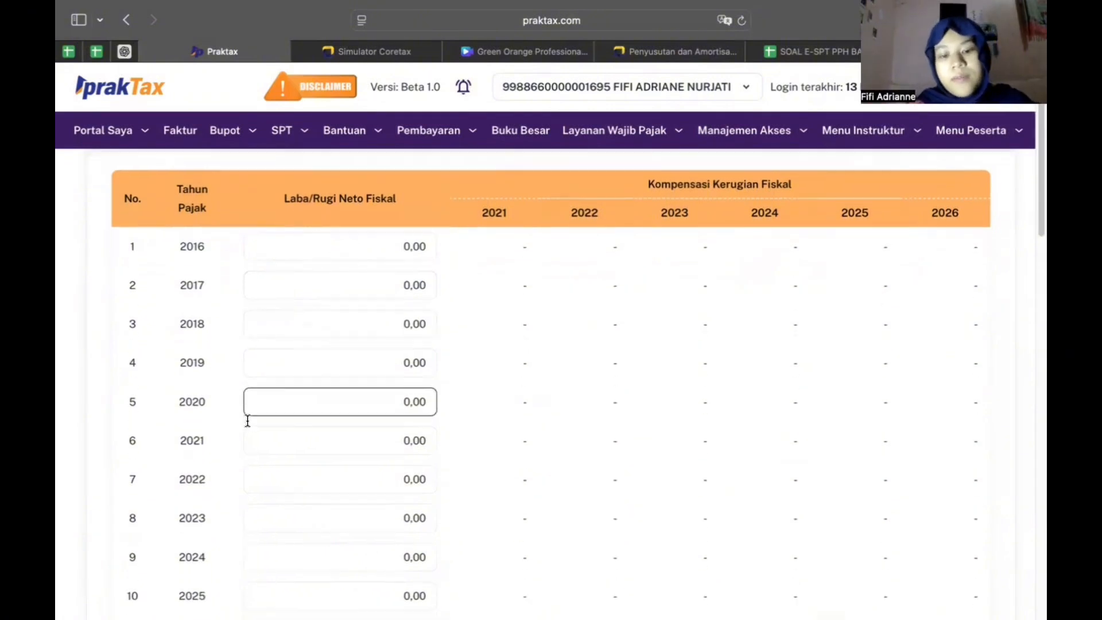
scroll(297, 234, up, 2)
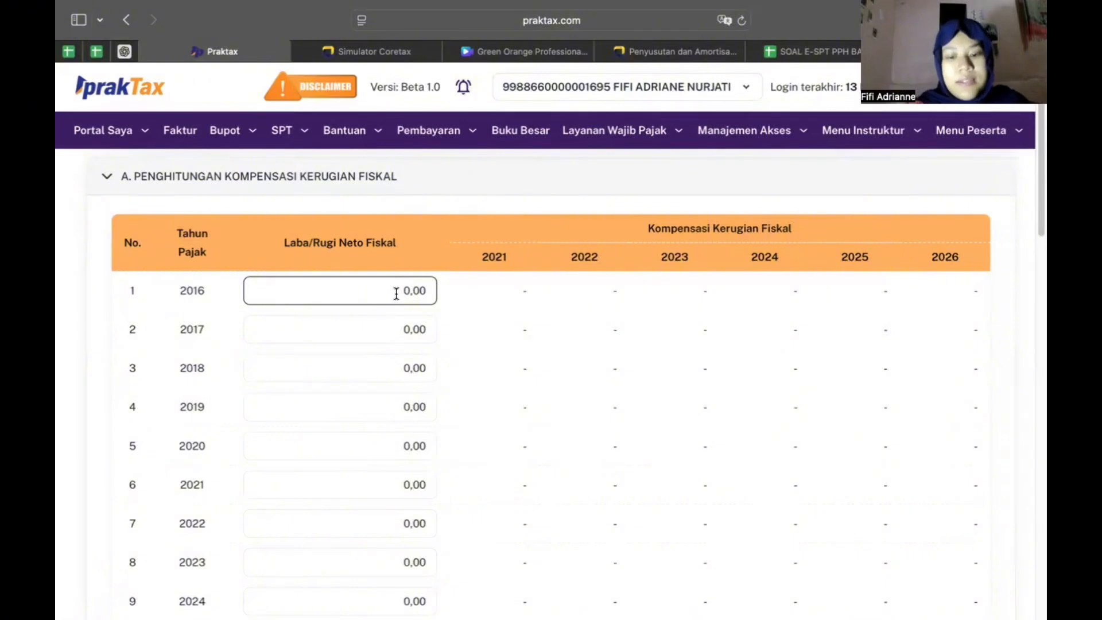
Enter -100.000.000 as the 2016 Laba/Rugi Neto Fiskal
key(BackSpace)
key(BackSpace)
key(BackSpace)
key(BackSpace)
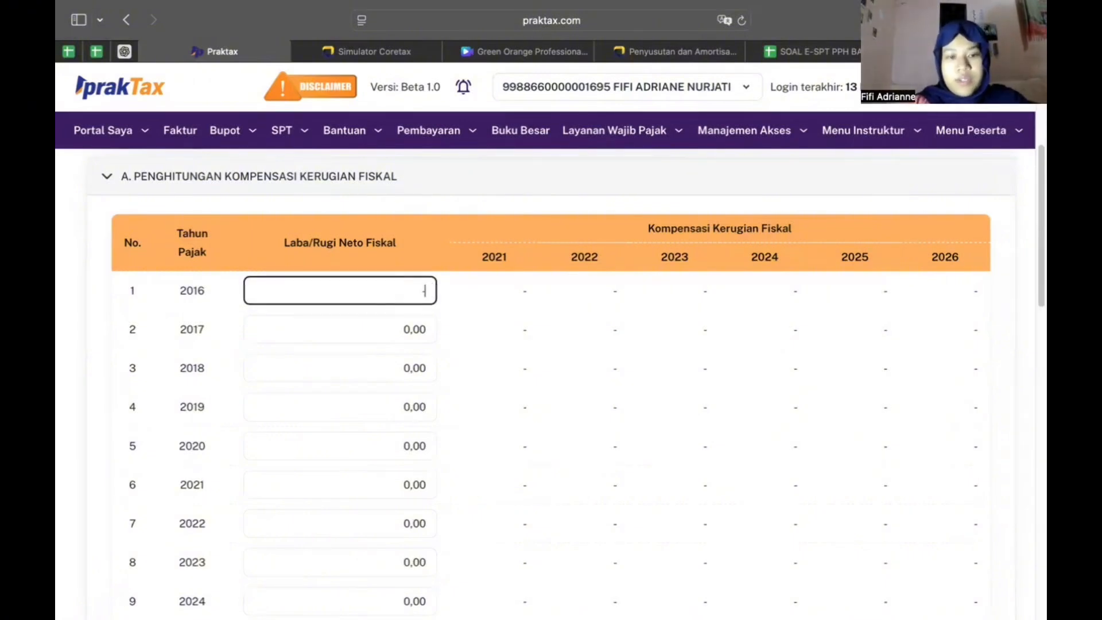
text(-10.000.)
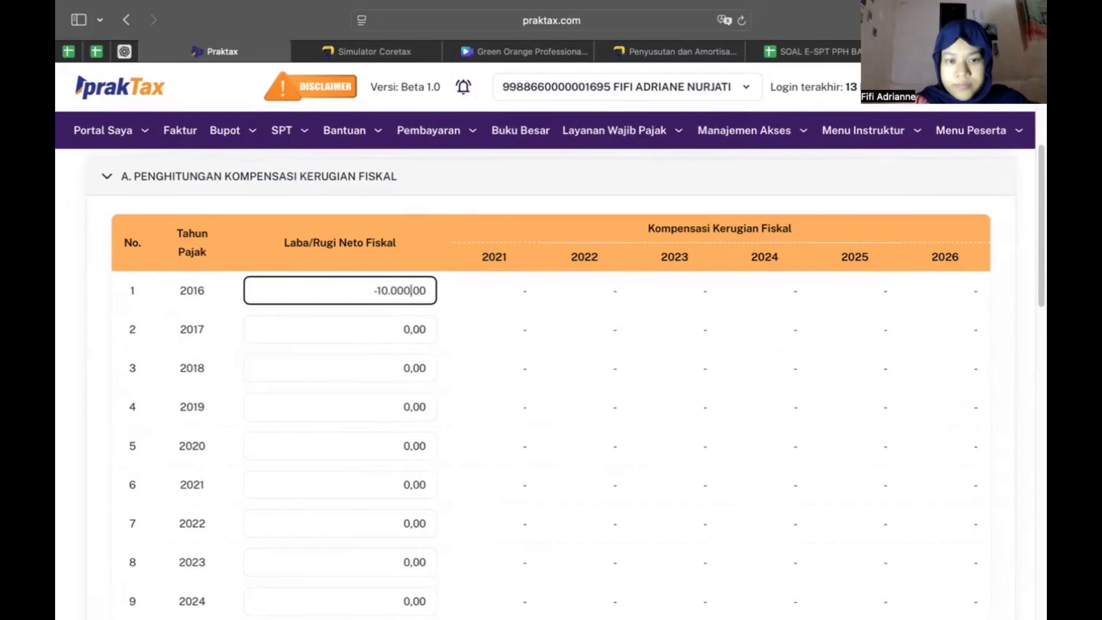
text(000)
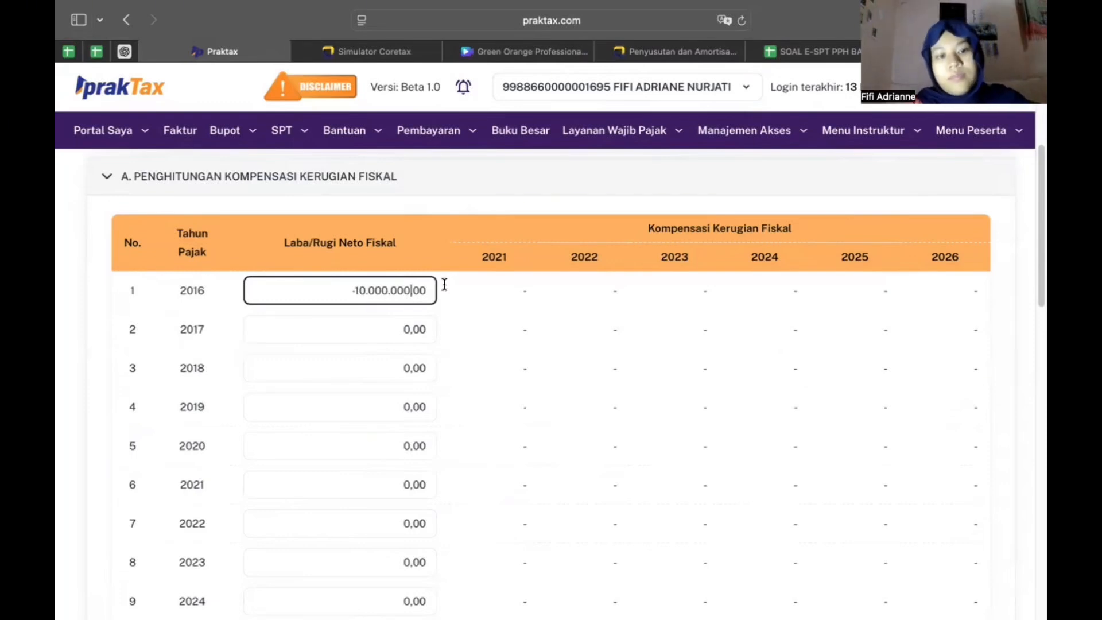
key(BackSpace)
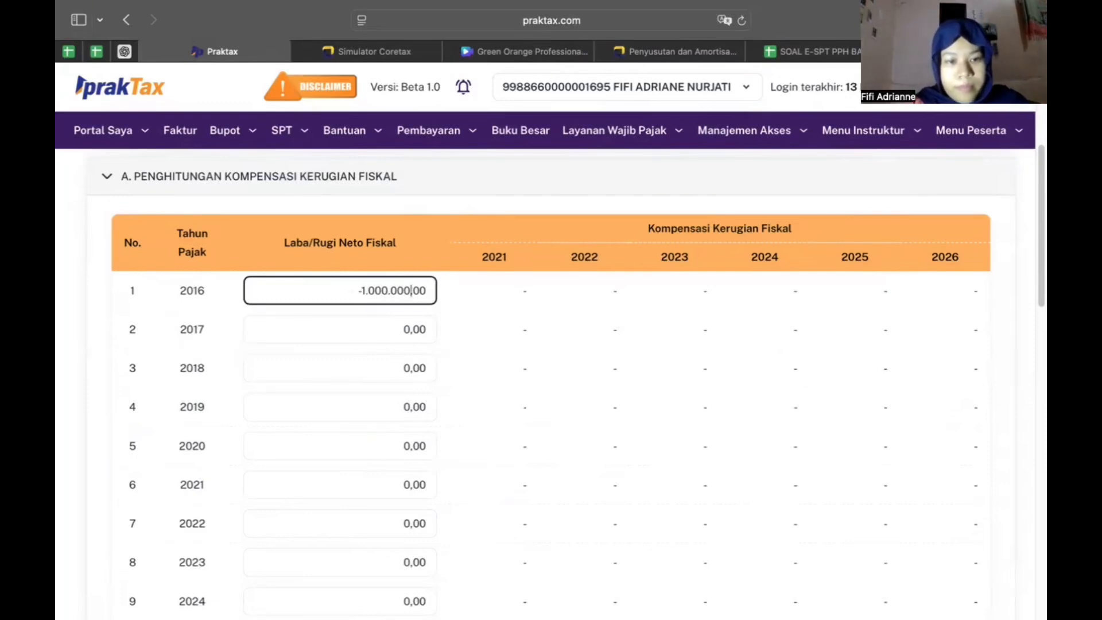
text(00)
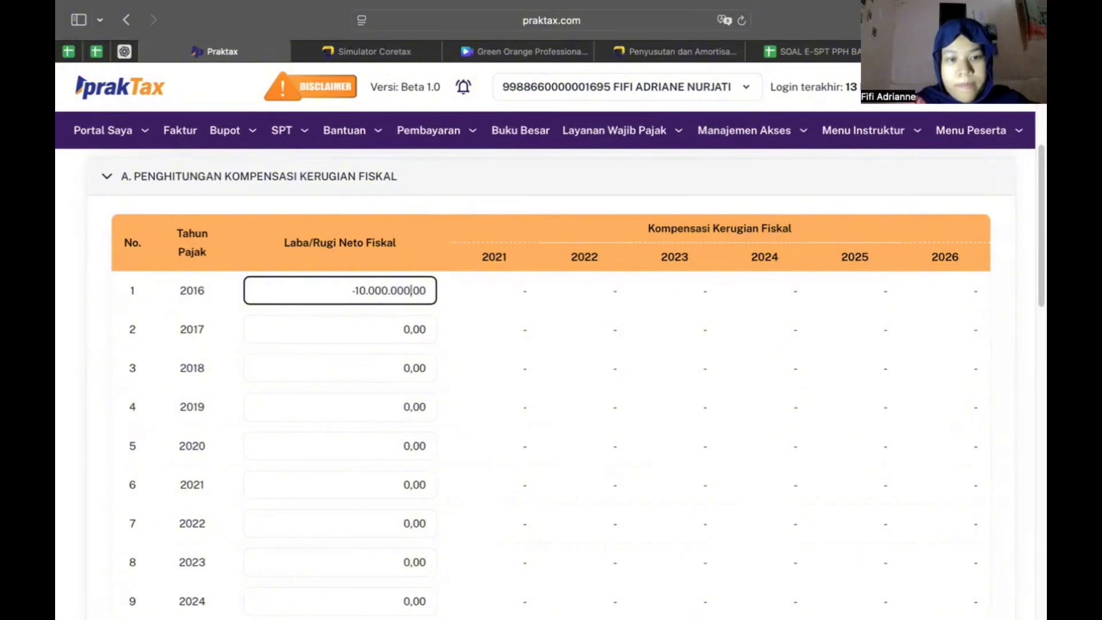
click(491, 315)
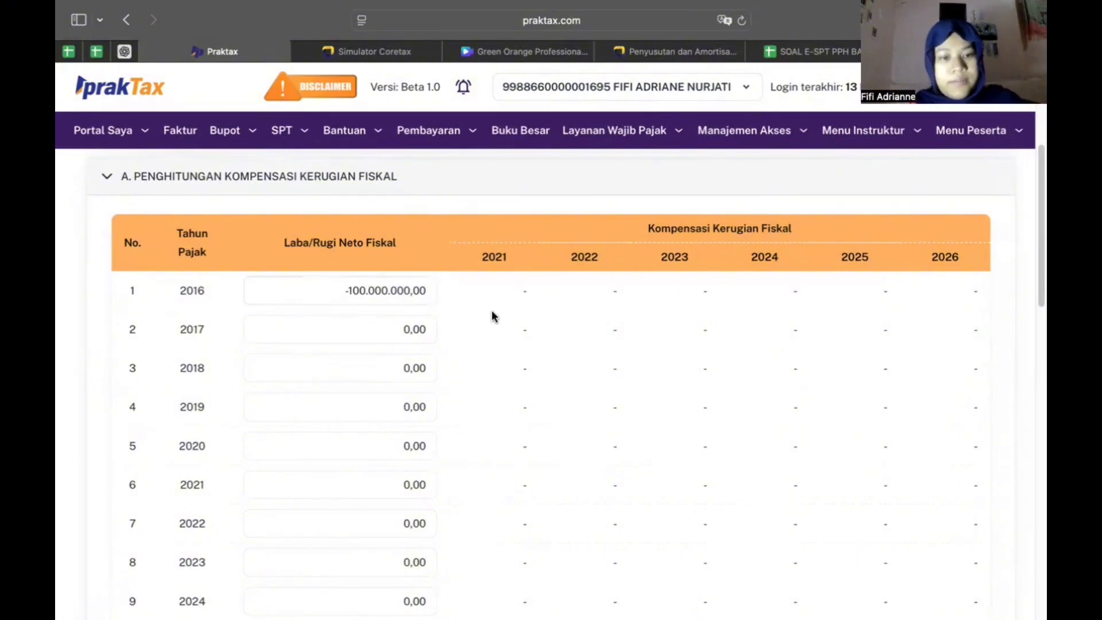
Scroll down to the still-empty section B, Pengurang Penghasilan Neto
scroll(710, 191, down, 1)
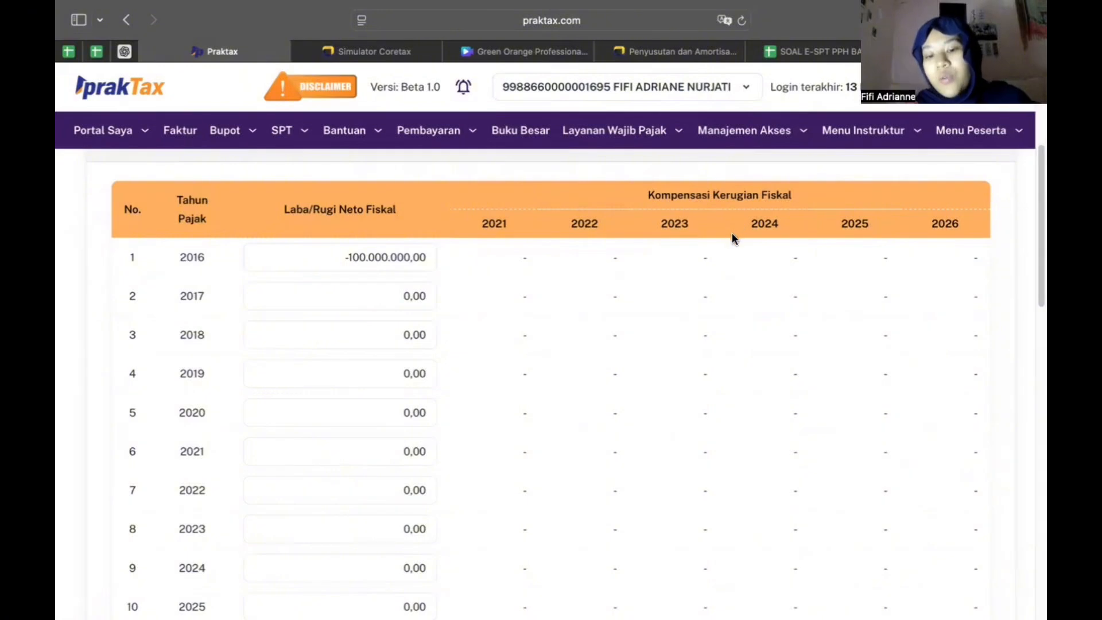
scroll(644, 317, down, 1)
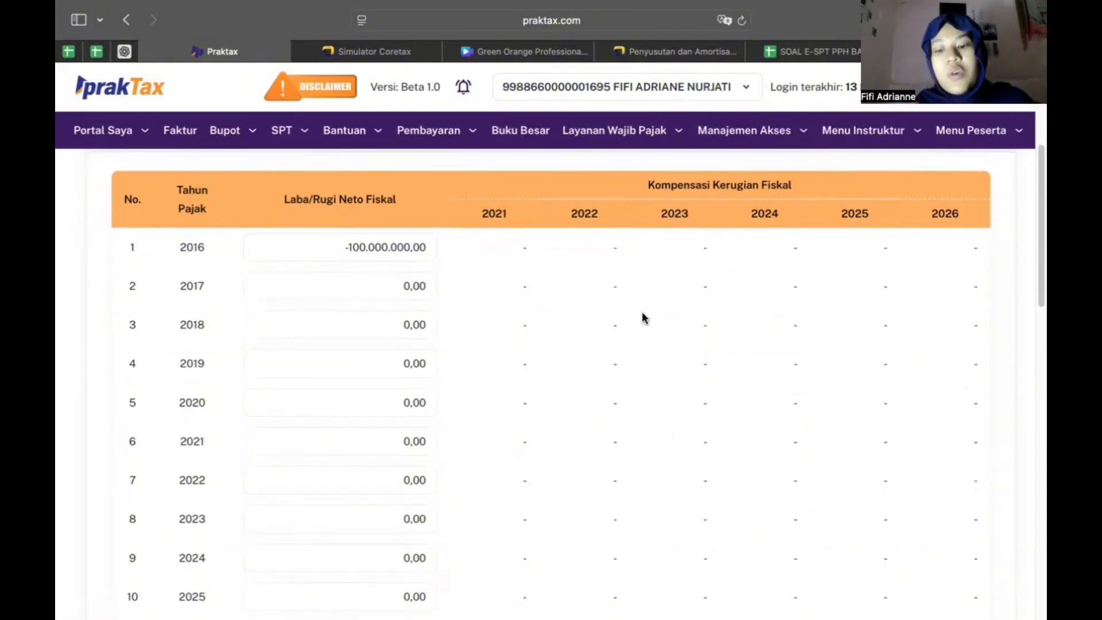
scroll(644, 317, down, 1)
scroll(643, 317, up, 1)
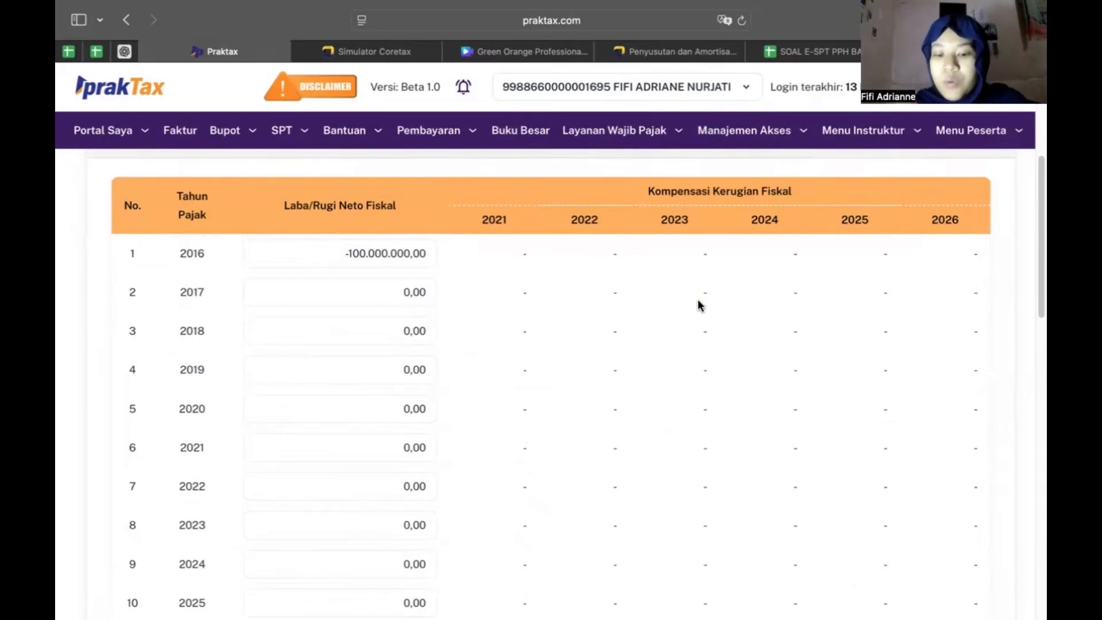
scroll(699, 305, down, 1)
scroll(699, 304, down, 1)
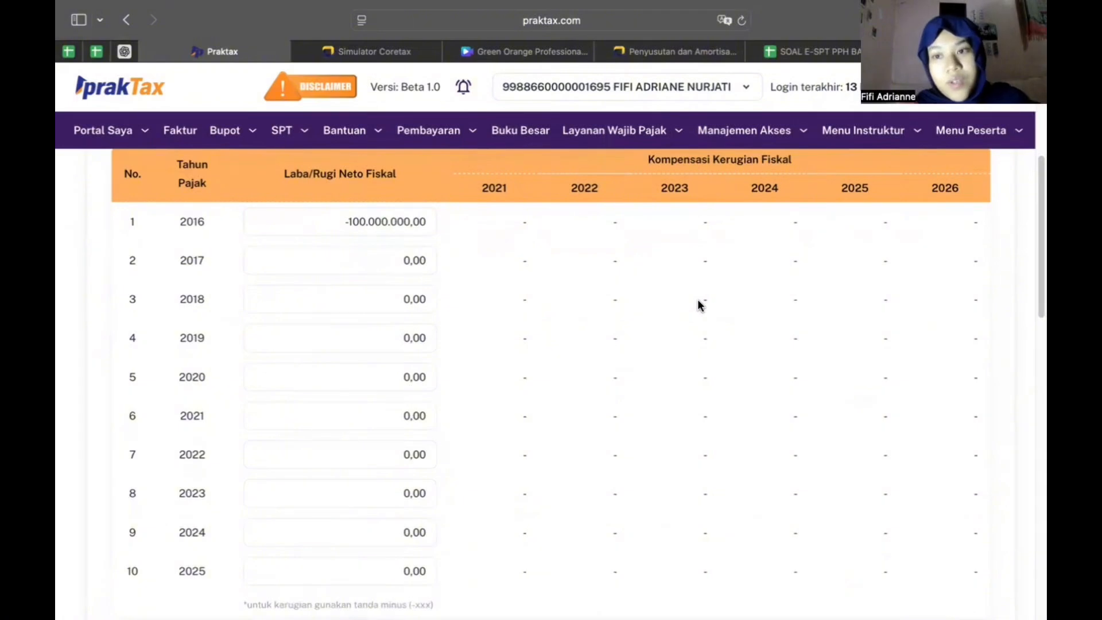
scroll(699, 305, down, 1)
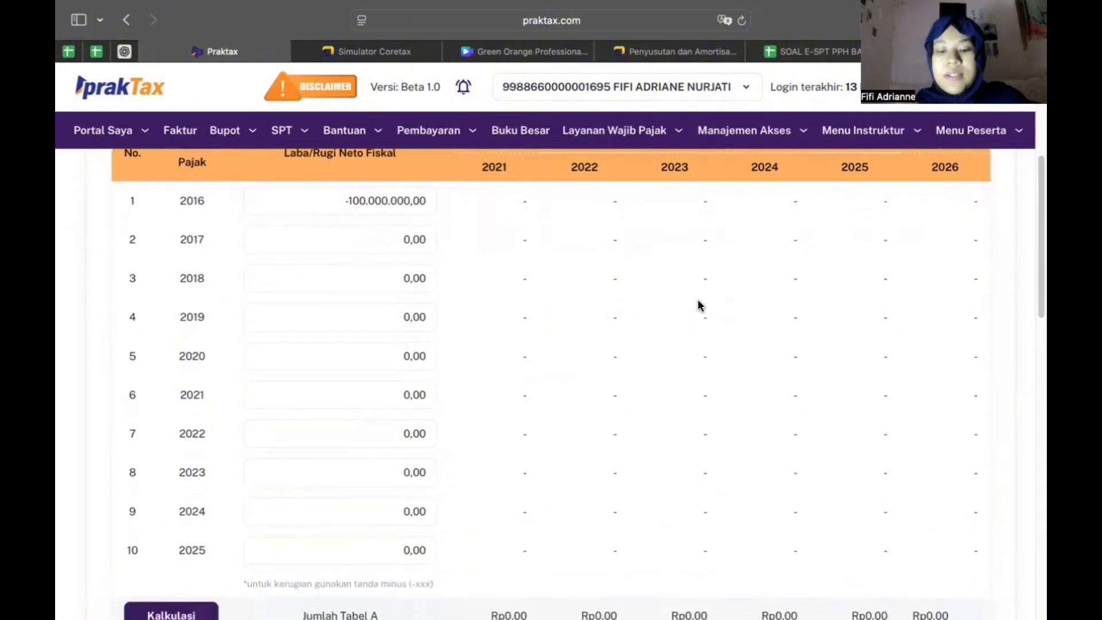
scroll(698, 305, up, 1)
scroll(678, 320, down, 2)
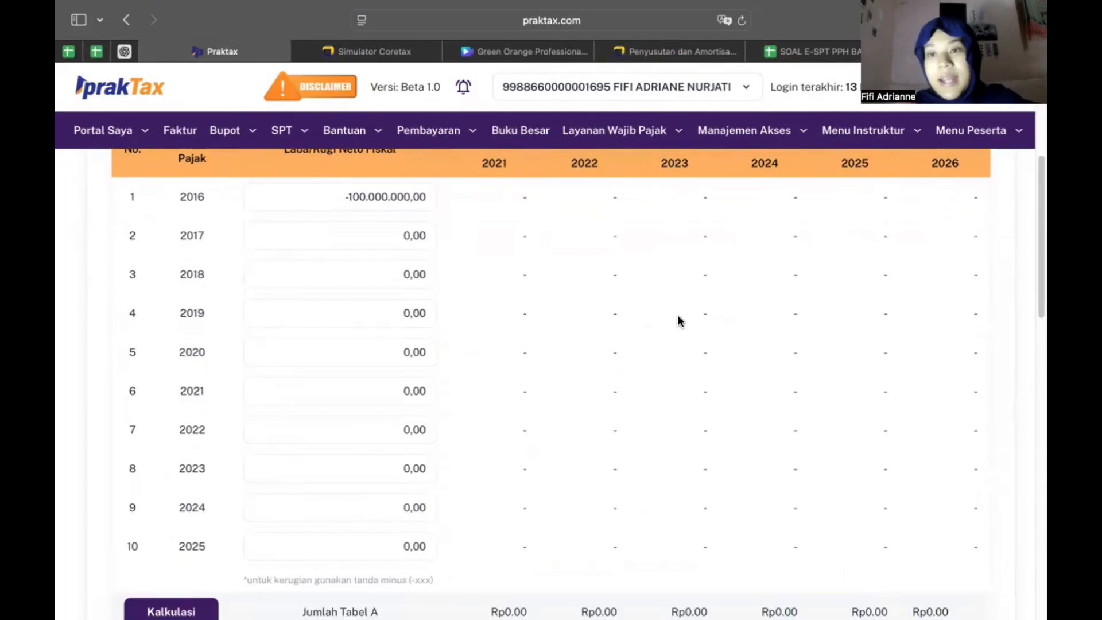
scroll(679, 320, up, 4)
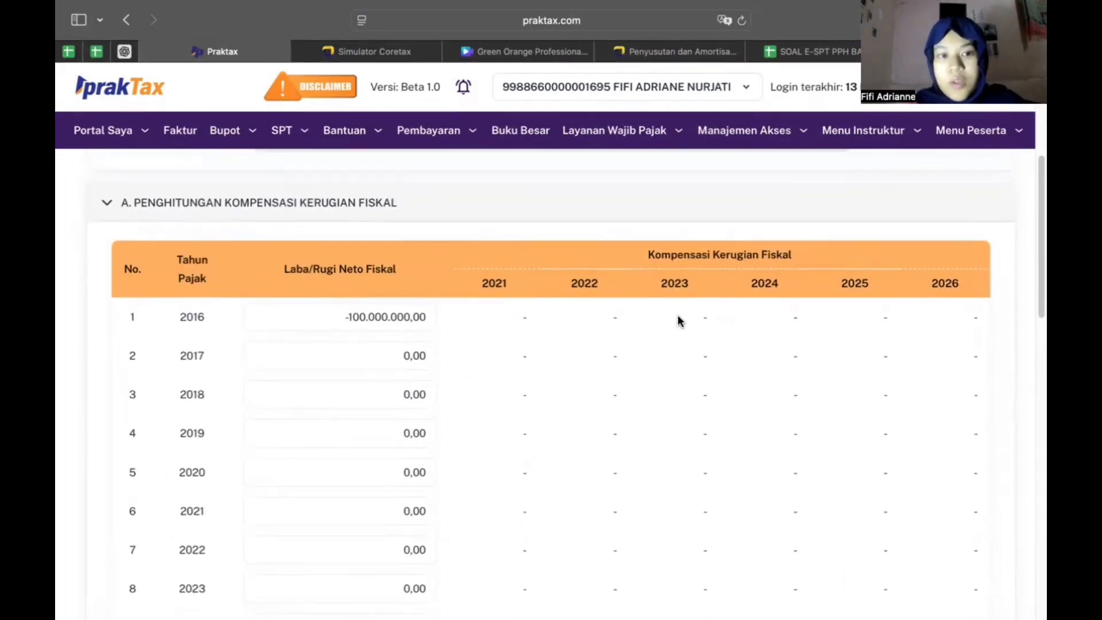
scroll(679, 320, down, 3)
scroll(679, 320, down, 2)
scroll(679, 320, down, 10)
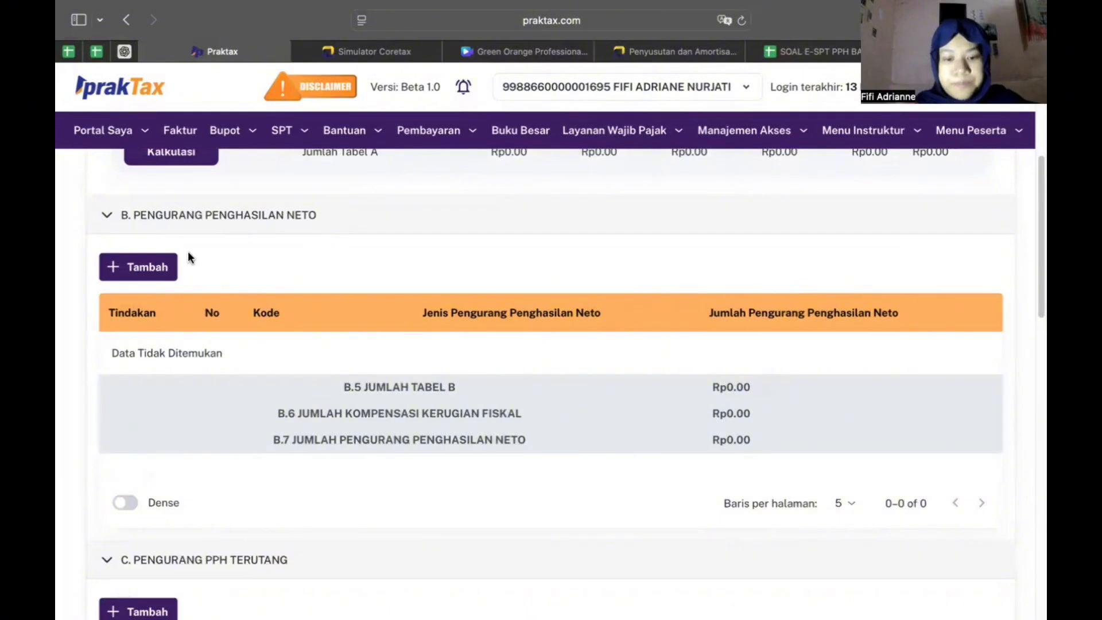
Start a new net income deduction entry in section B with Tambah
scroll(178, 274, down, 1)
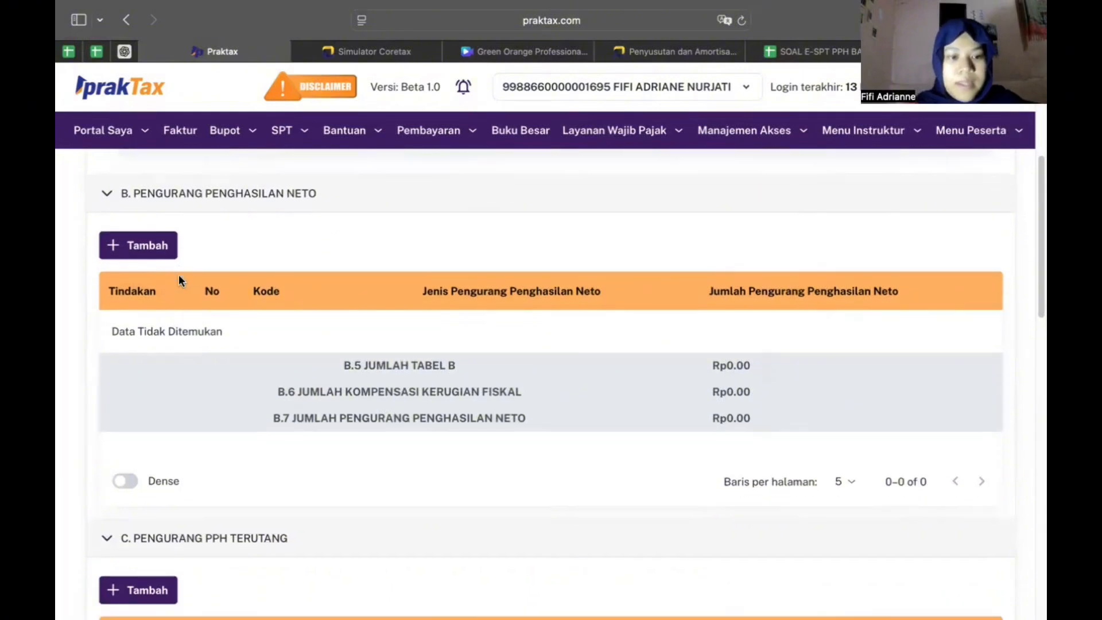
click(156, 245)
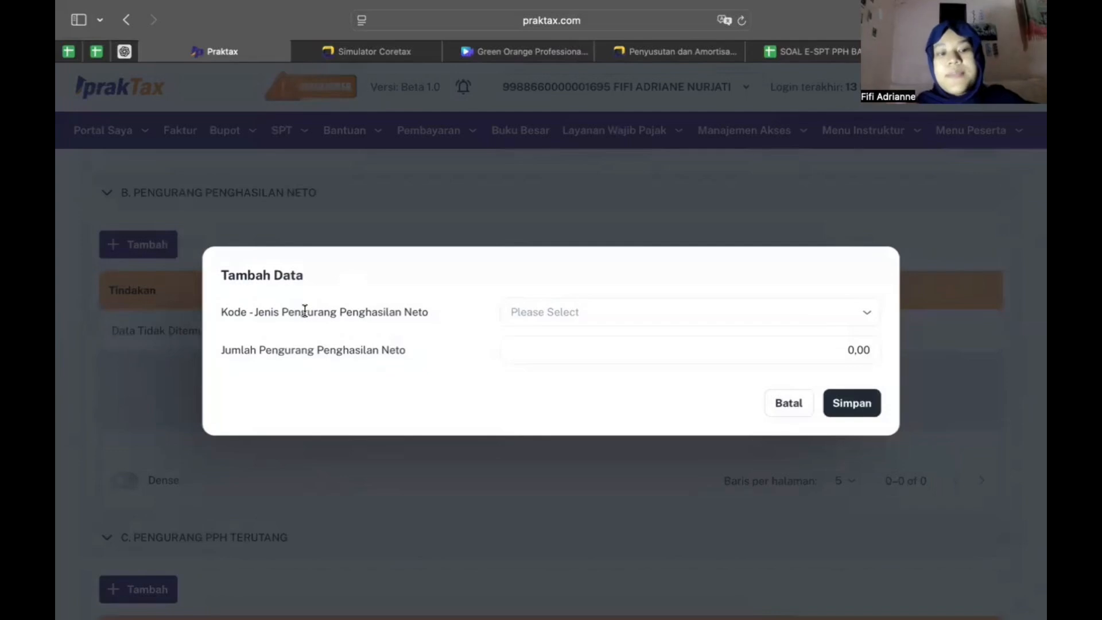
Add a 502 - Sumbangan Keagamaan deduction of 30.000.000 and save it
click(629, 311)
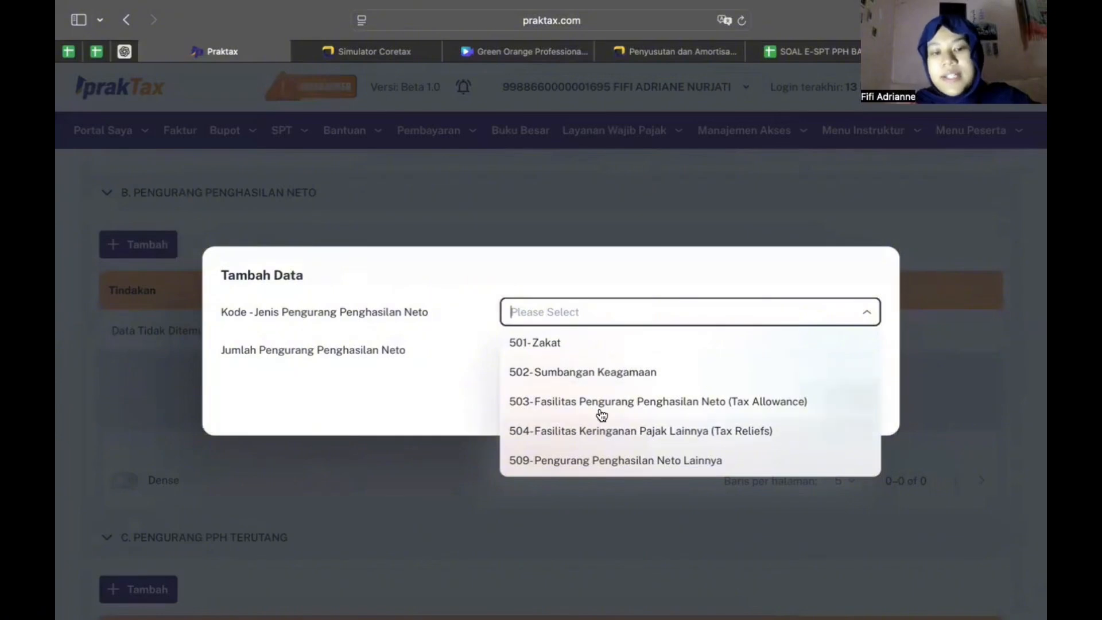
click(460, 381)
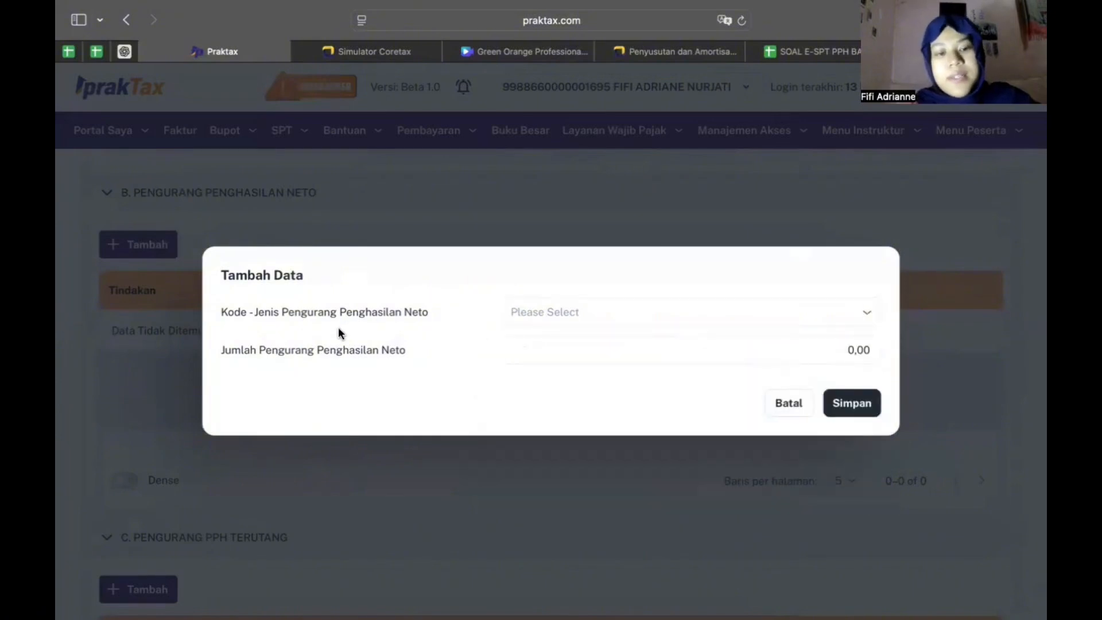
click(786, 401)
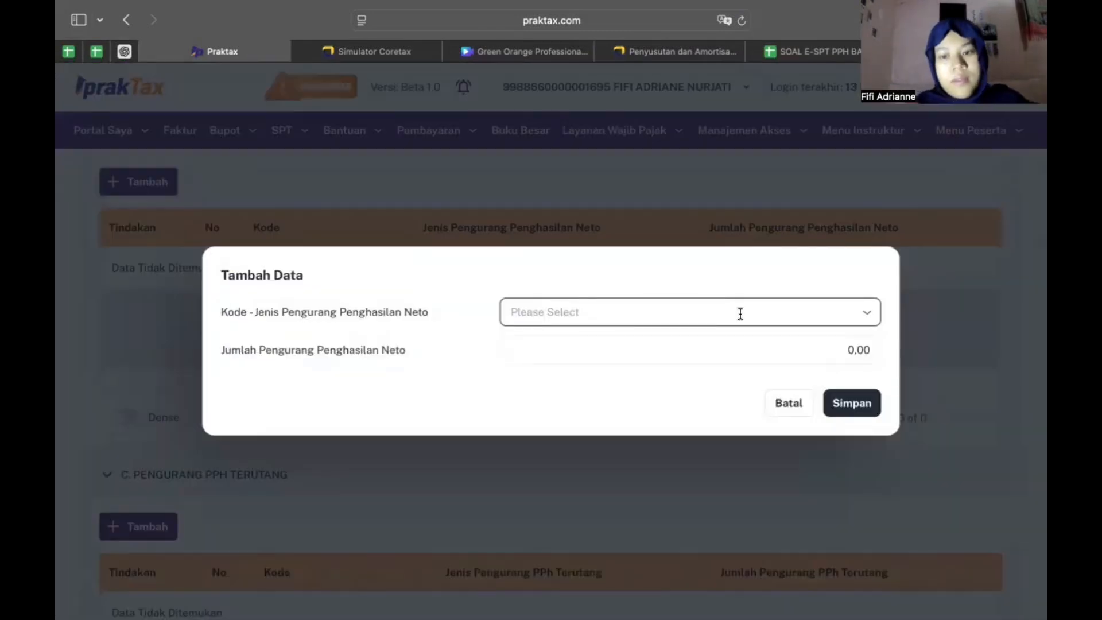
click(740, 314)
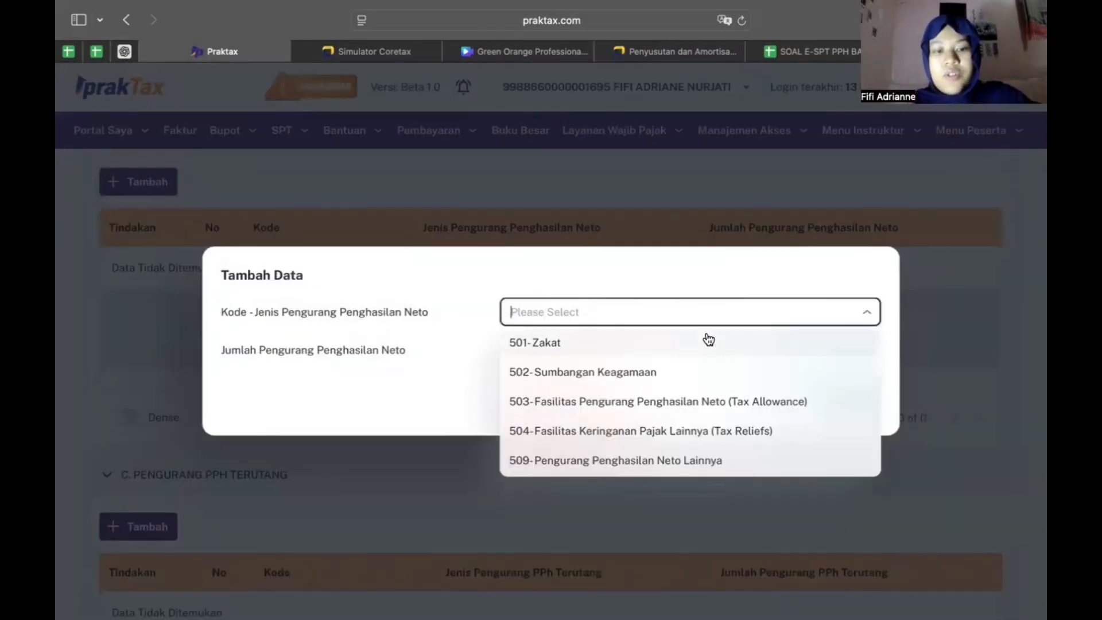
click(710, 373)
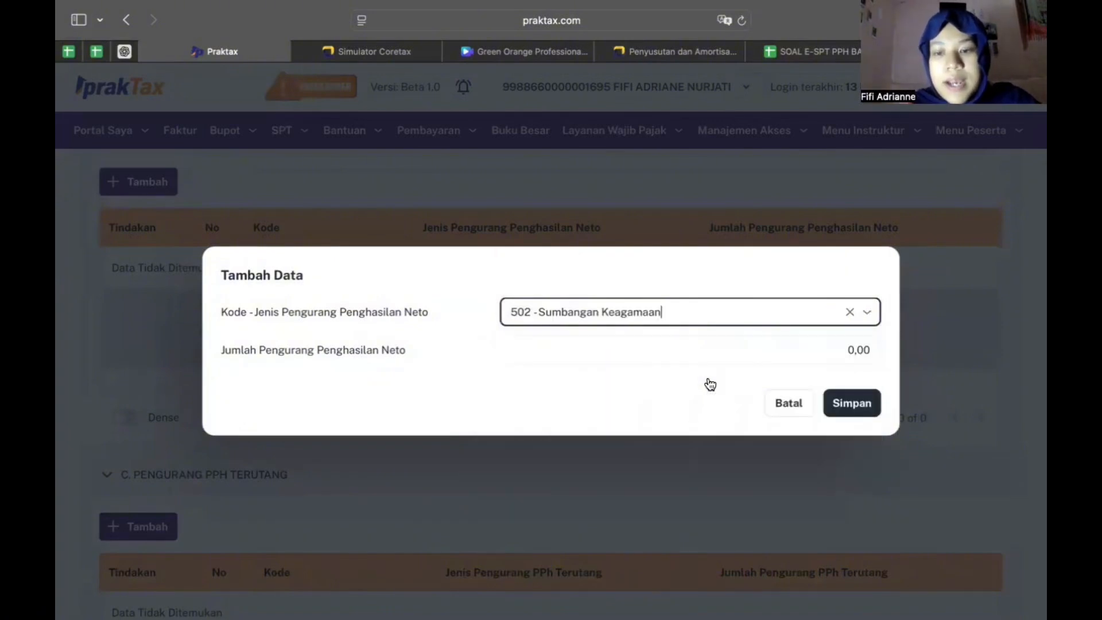
click(814, 354)
text(30.000.)
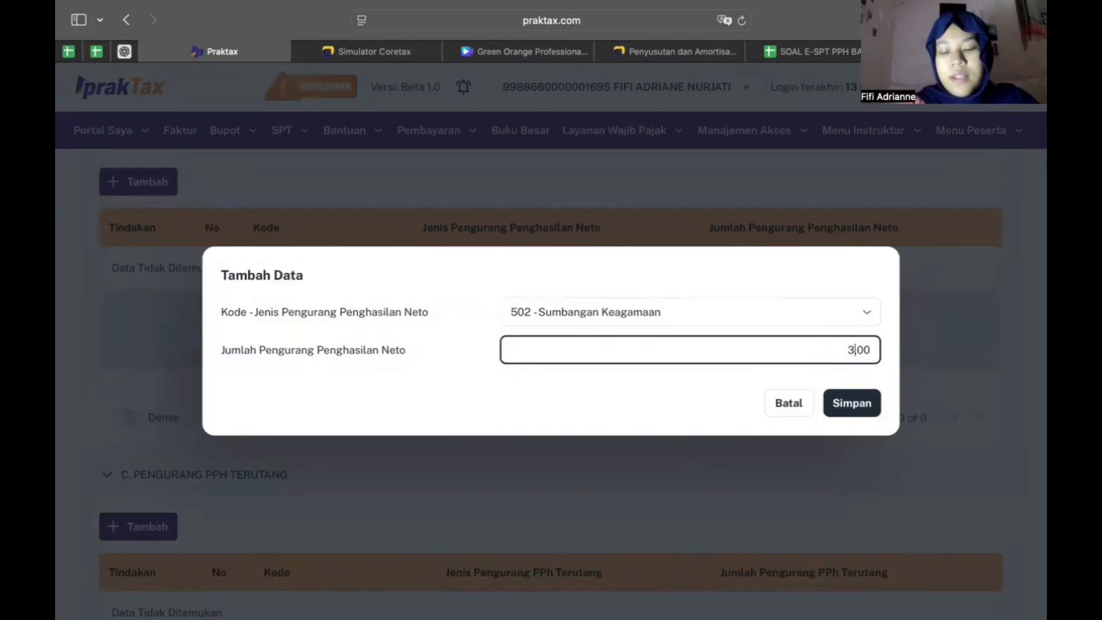
text(000.00)
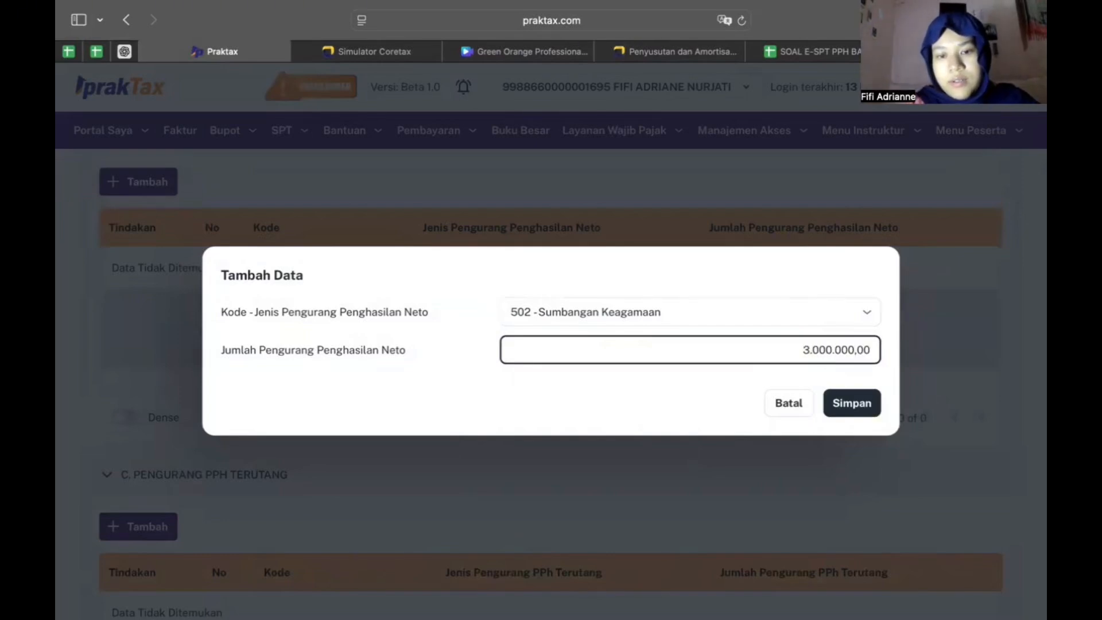
text(0)
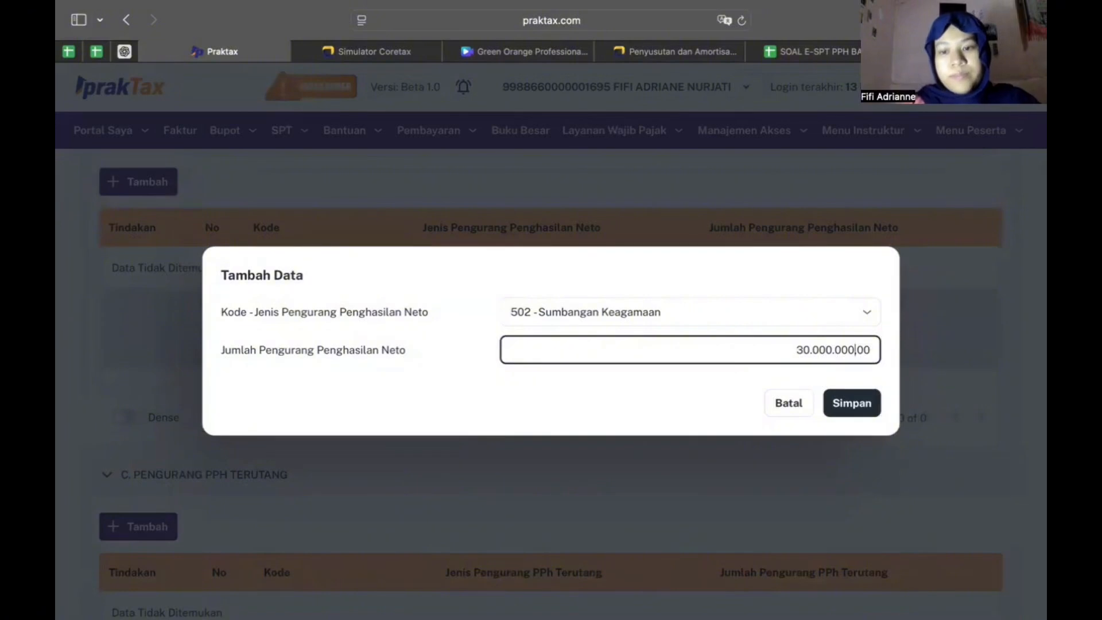
click(857, 410)
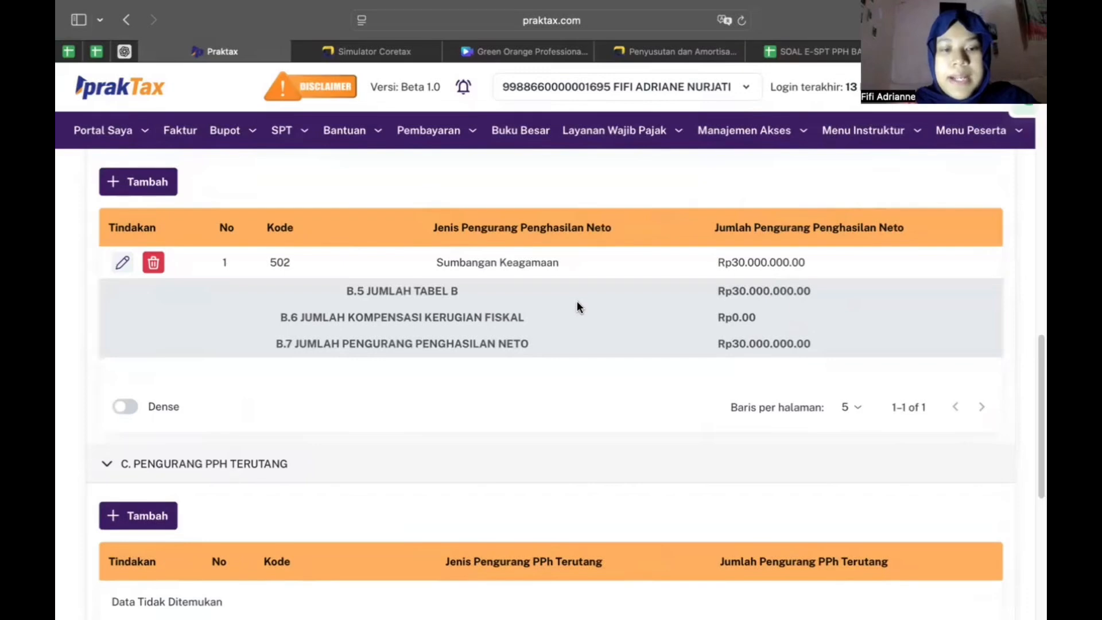
Check the saved 502 deduction row, then scroll down to empty section C
scroll(345, 279, up, 1)
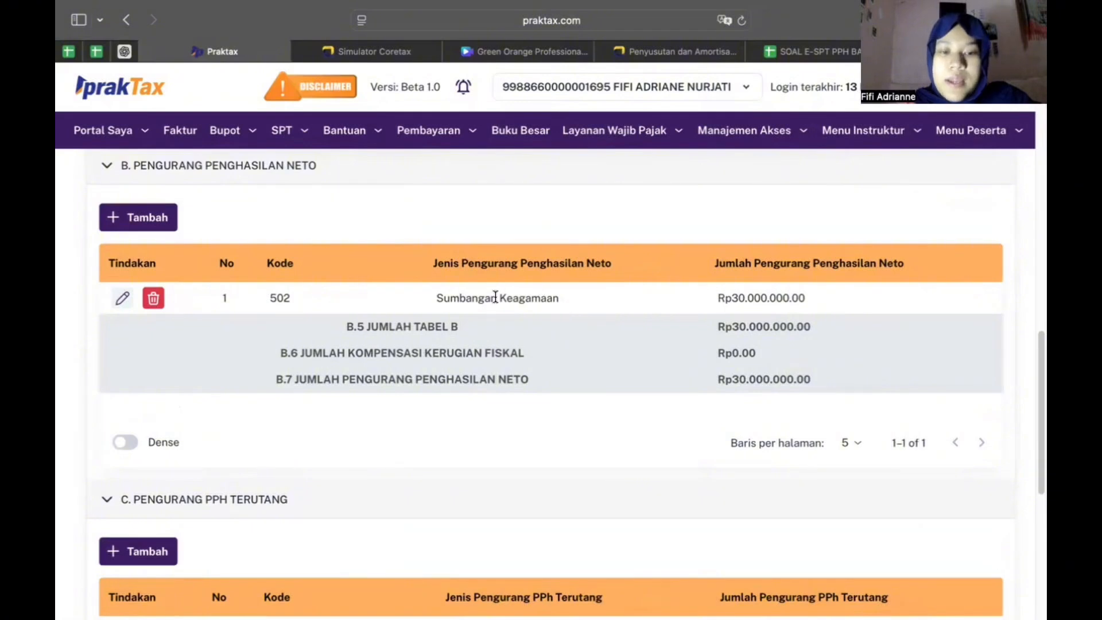
scroll(728, 279, down, 1)
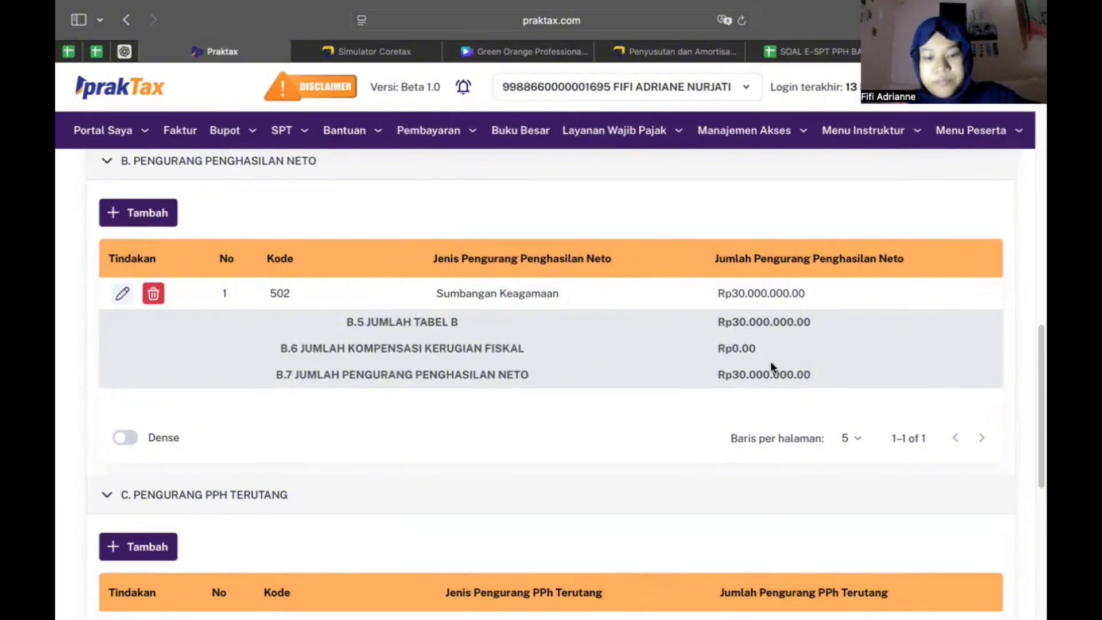
scroll(771, 364, down, 4)
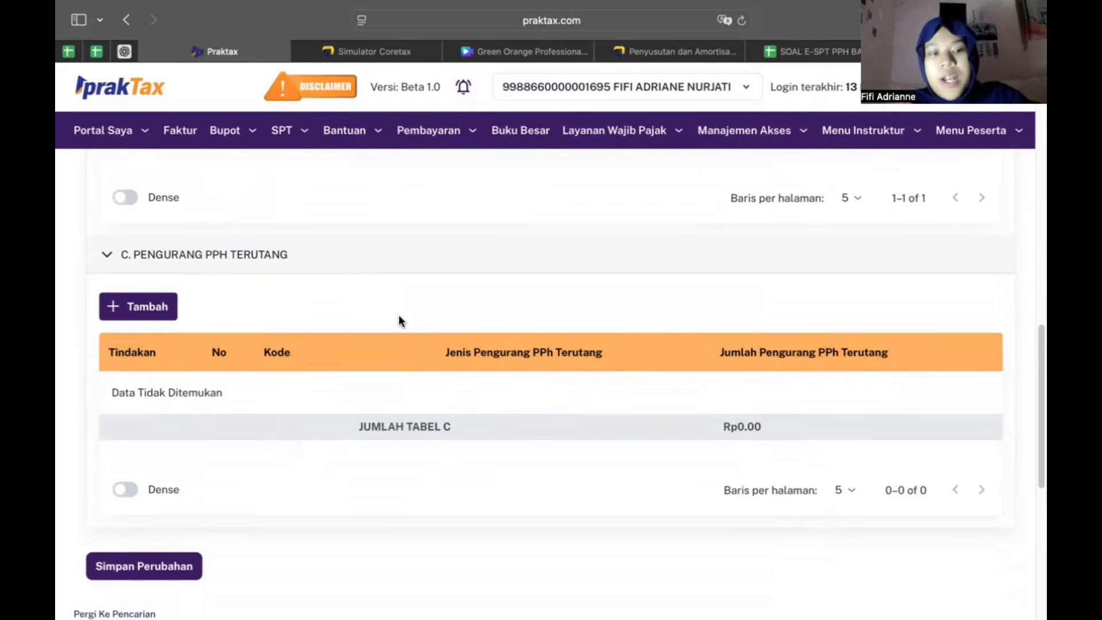
scroll(399, 315, down, 1)
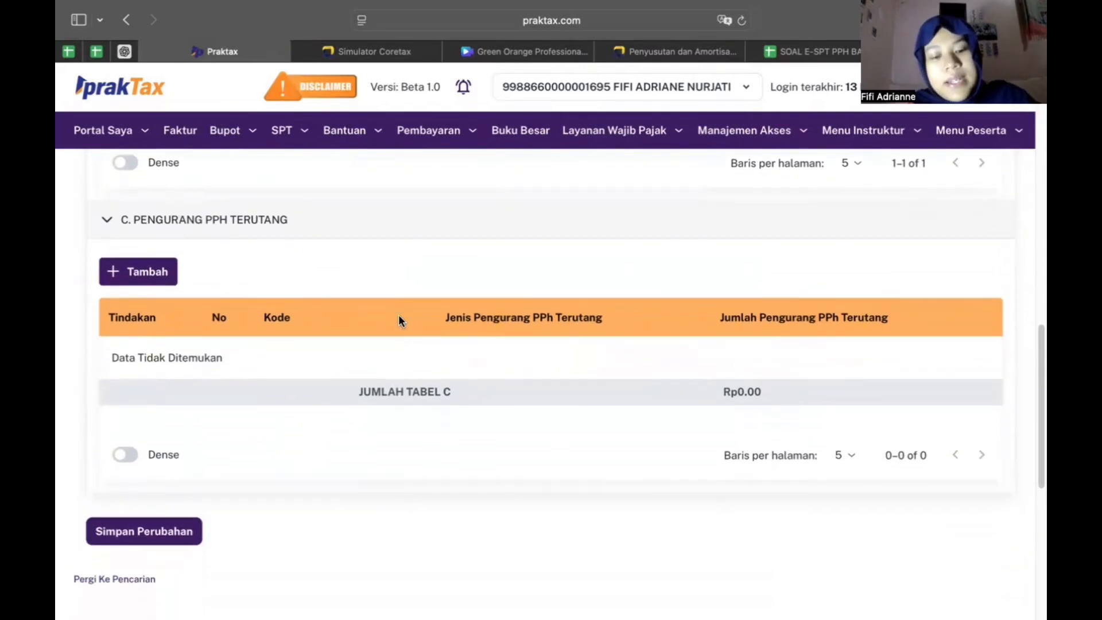